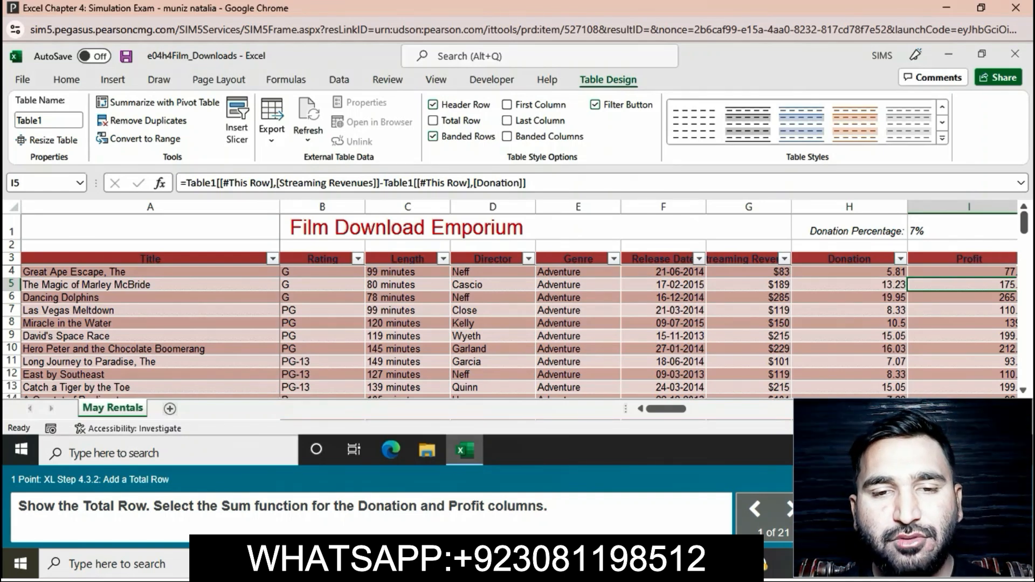
# Show the table's Total Row and set the Donation column's total to the Sum function
pyautogui.click(433, 120)
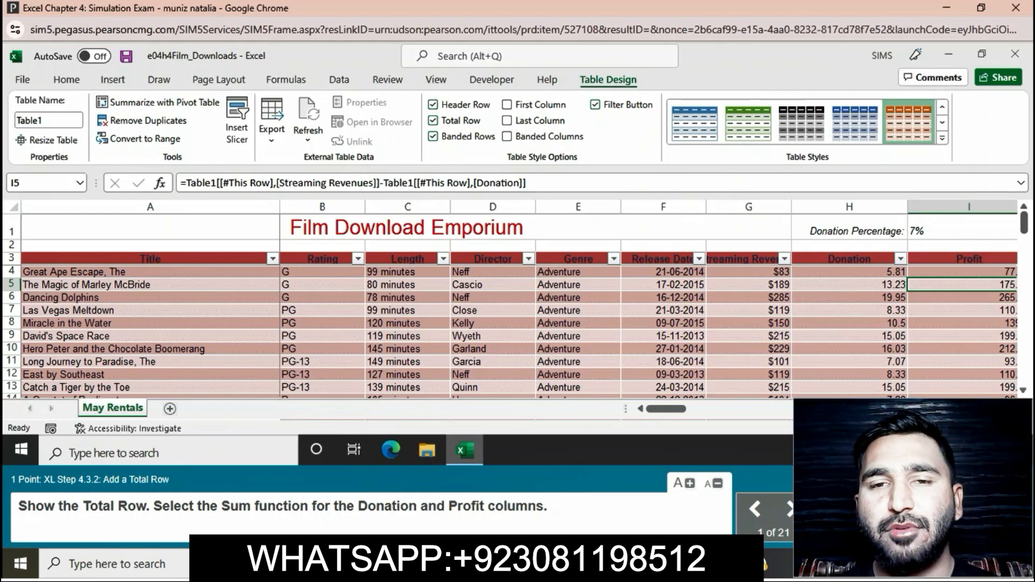
pyautogui.scroll(-15, 517, 328)
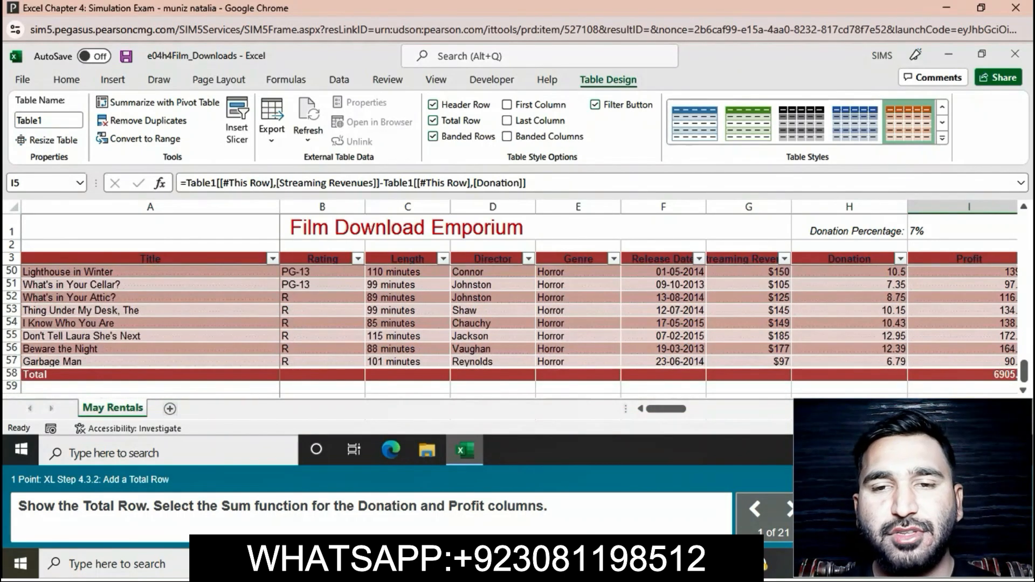
pyautogui.click(850, 375)
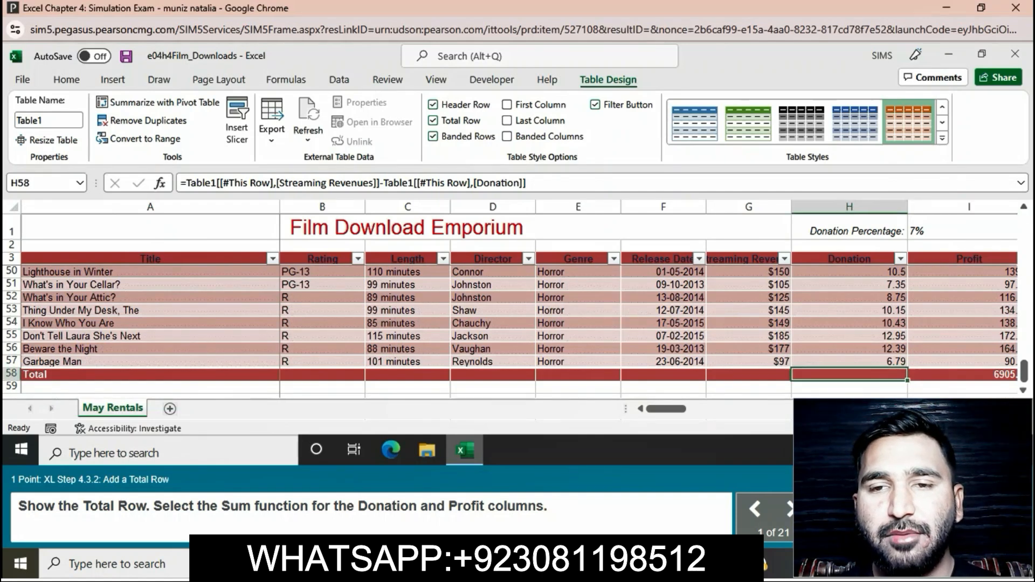
pyautogui.click(915, 375)
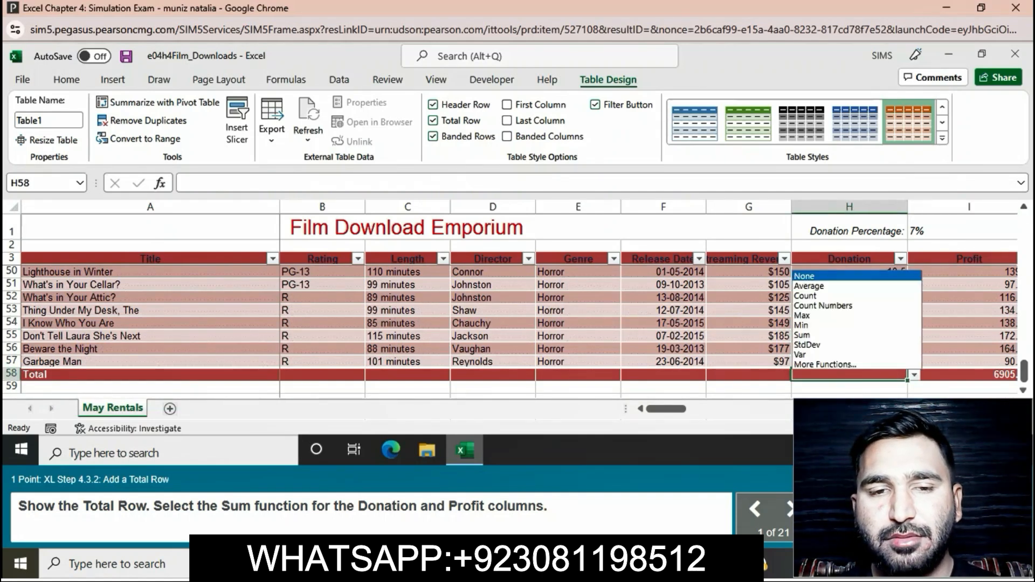
pyautogui.click(833, 335)
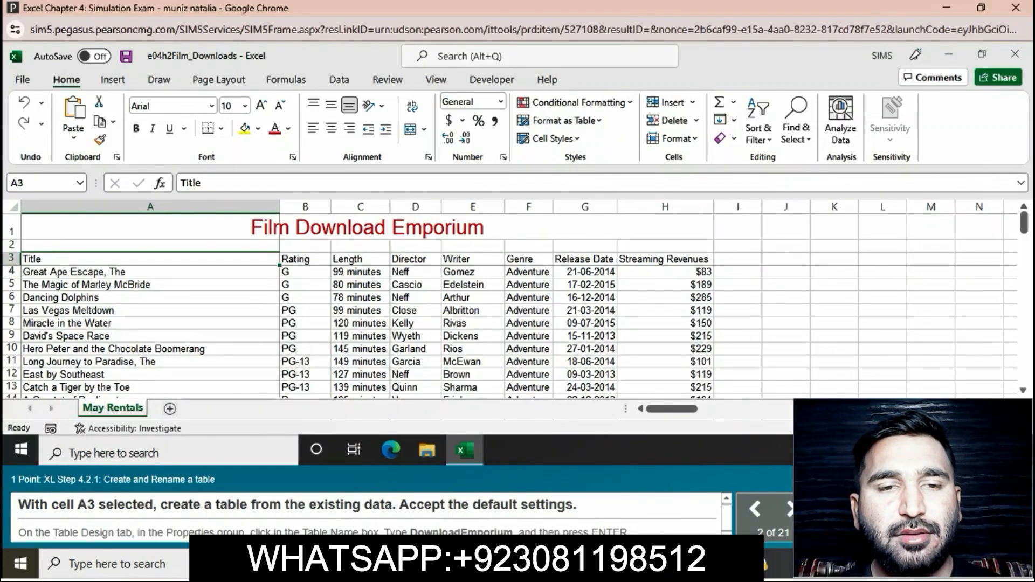
# Create a table from the existing data starting at cell A3, accepting the default range =$A$3:$H$55 with headers
pyautogui.click(367, 227)
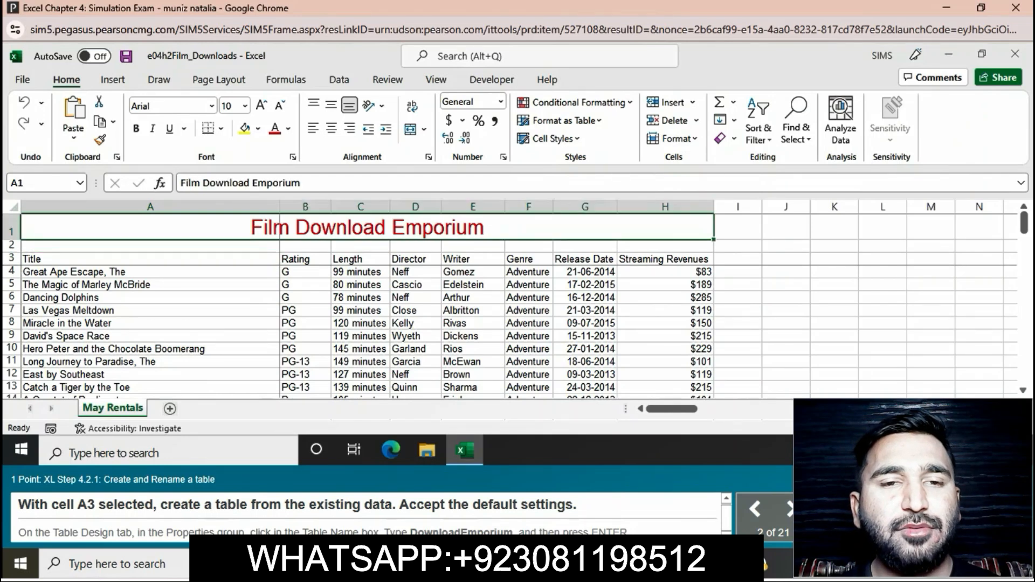
pyautogui.click(150, 259)
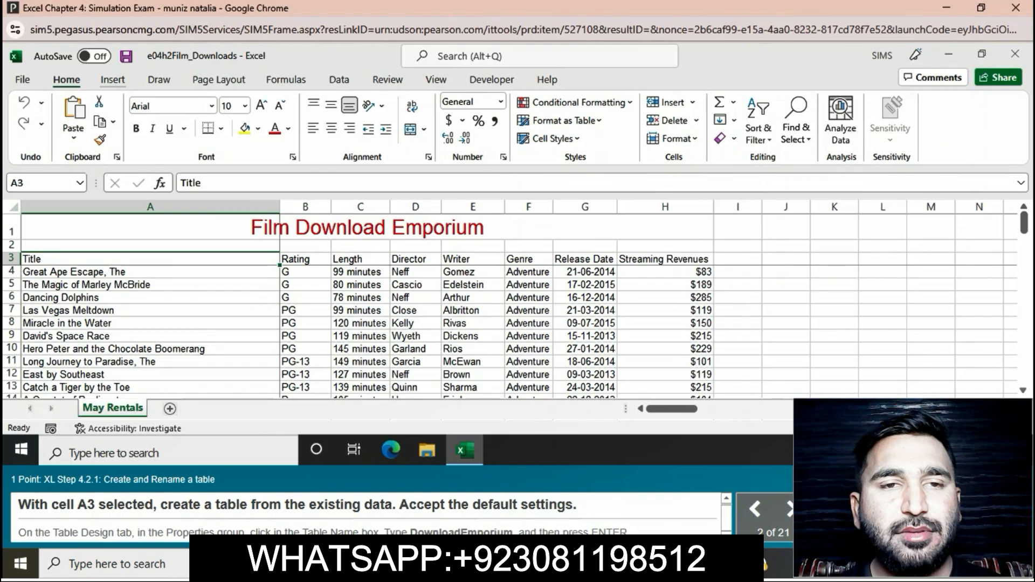
pyautogui.click(113, 79)
pyautogui.click(142, 116)
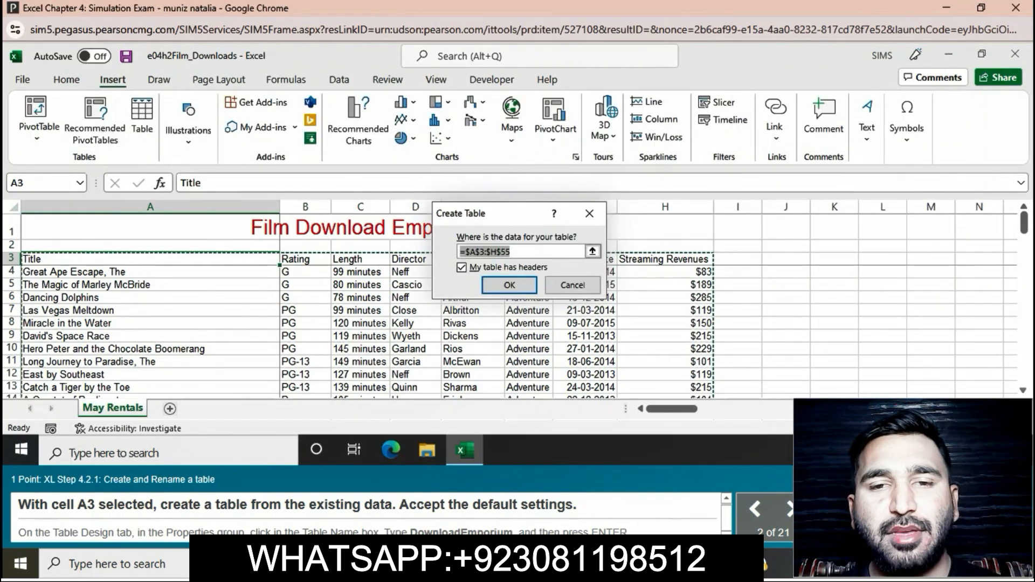
pyautogui.click(509, 285)
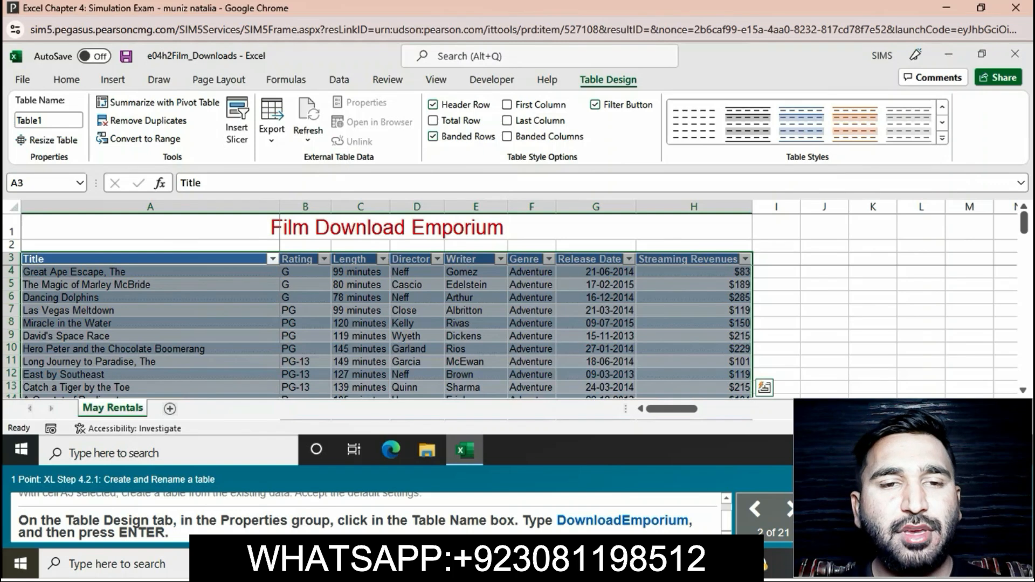
# Rename the table as DownloadEmporium
pyautogui.click(48, 120)
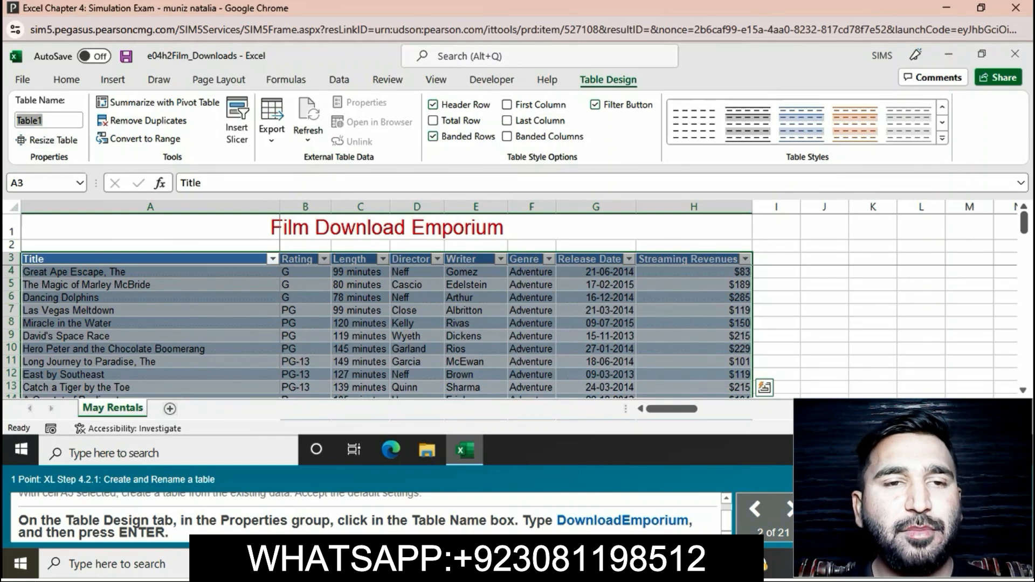
pyautogui.press('BackSpace')
pyautogui.write('D')
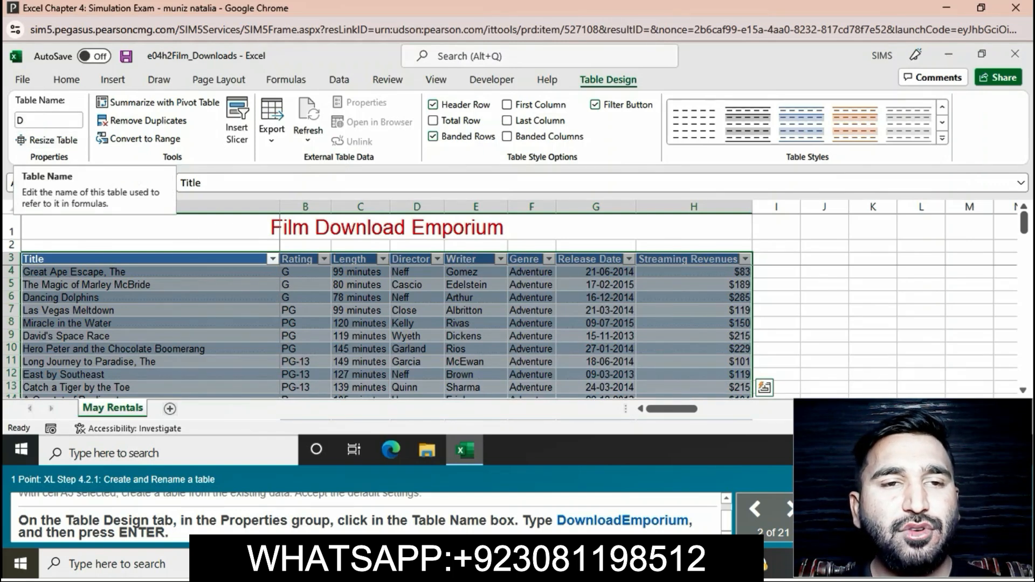
pyautogui.write('ownloadEmporium')
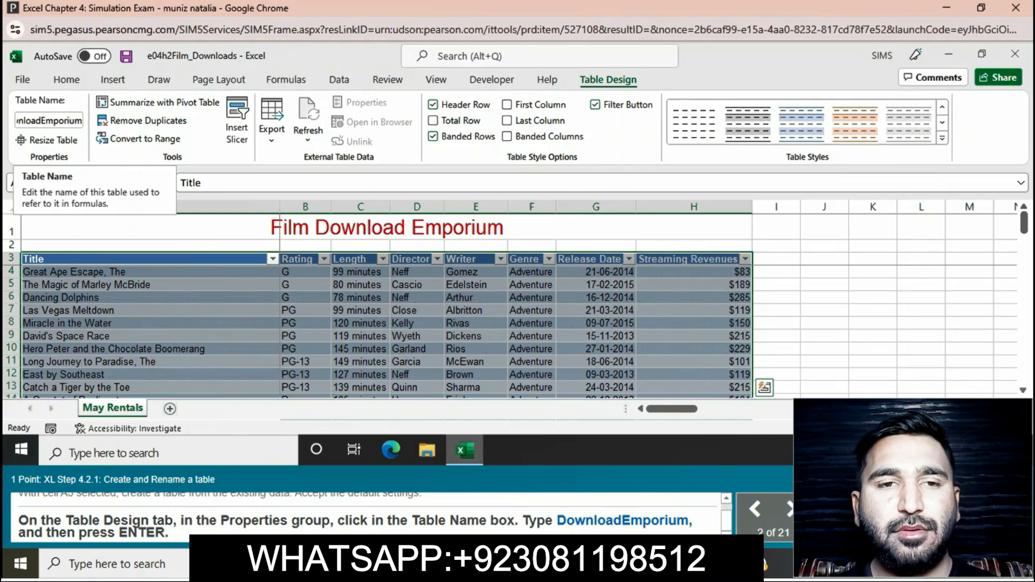
pyautogui.press('Return')
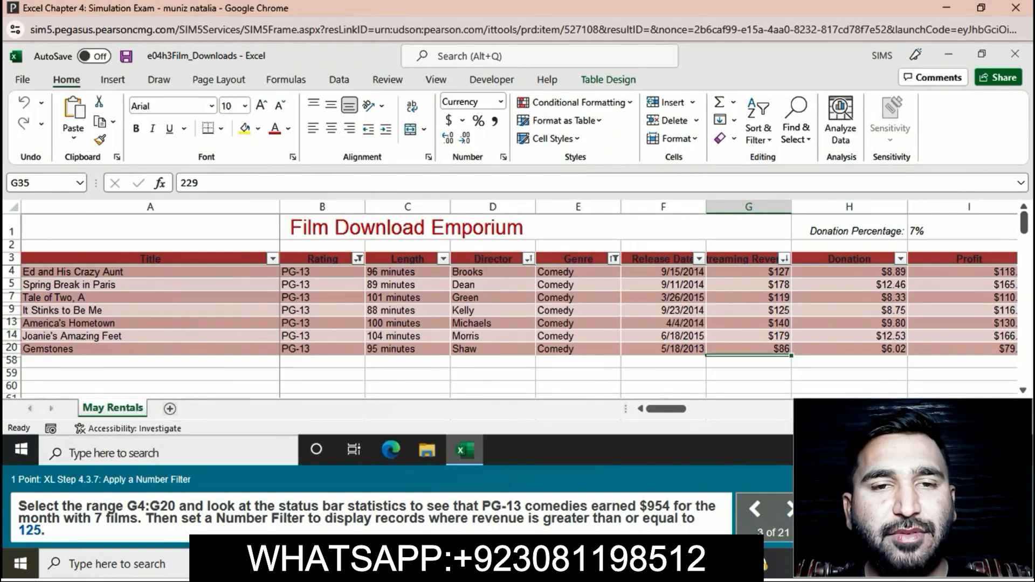
# Select the range G4:G20 in the Streaming Revenues column
pyautogui.moveTo(127, 507); pyautogui.dragTo(175, 507)
pyautogui.hotkey('ctrl', 'c')
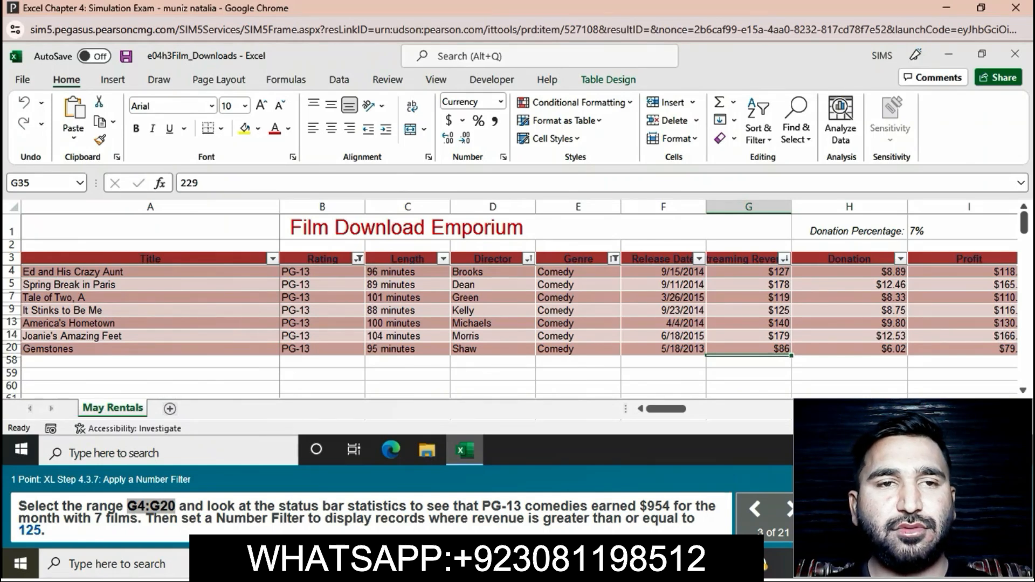
pyautogui.click(34, 183)
pyautogui.hotkey('ctrl', 'v')
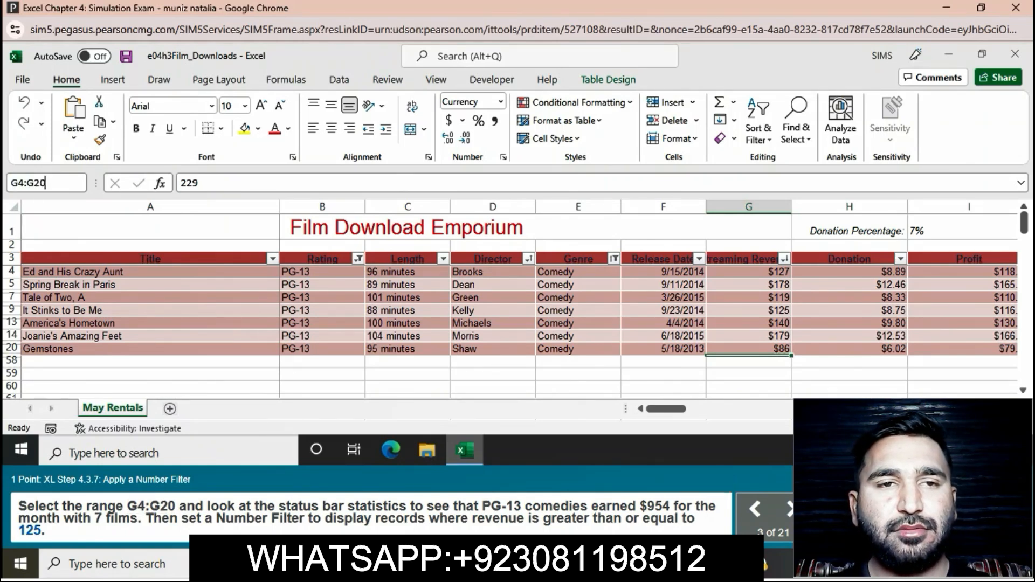
pyautogui.press('Return')
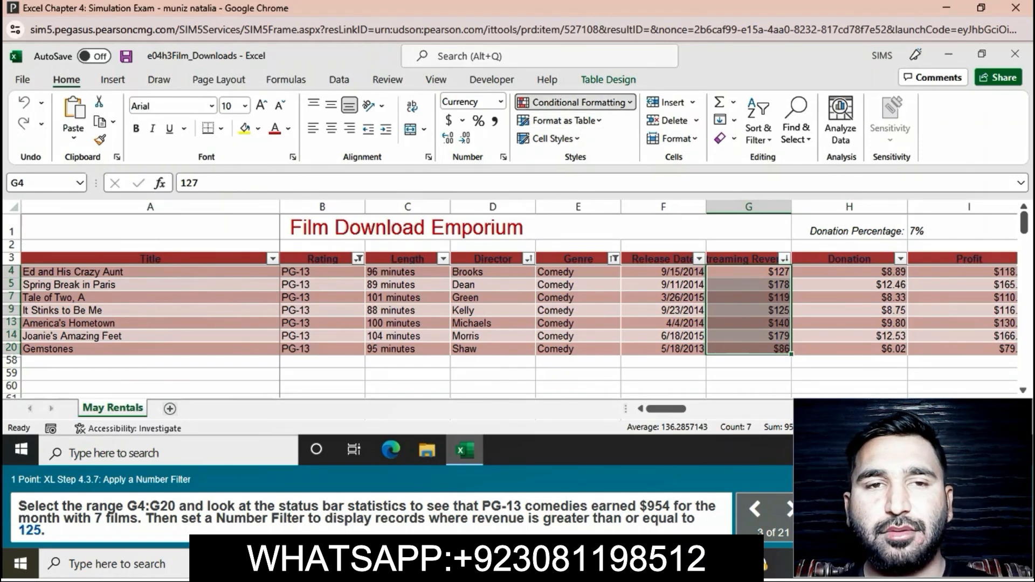
pyautogui.click(575, 102)
pyautogui.moveTo(595, 129)
pyautogui.click(734, 129)
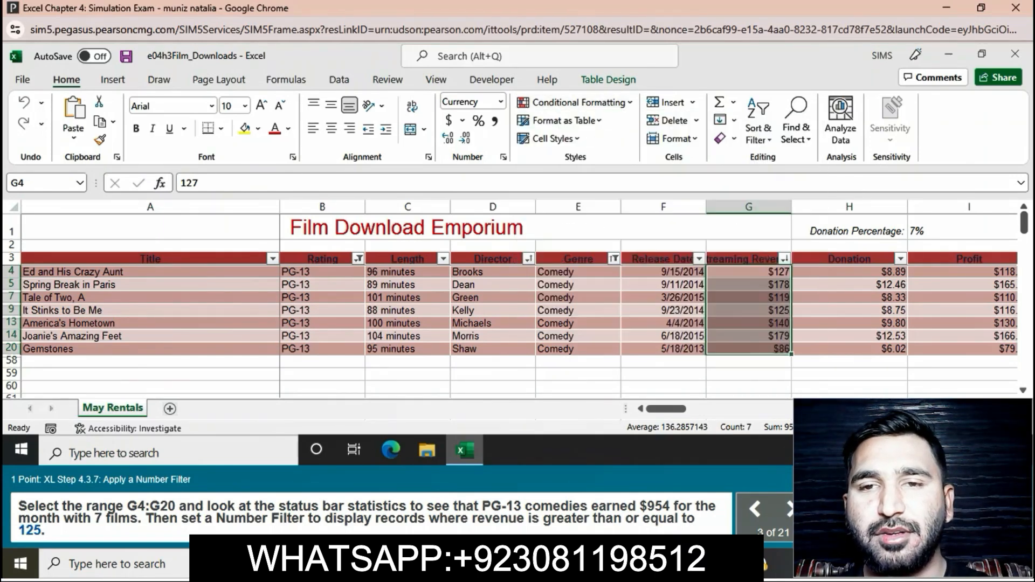
# Apply a number filter to the Streaming Revenues column for values greater than or equal to 125
pyautogui.click(785, 258)
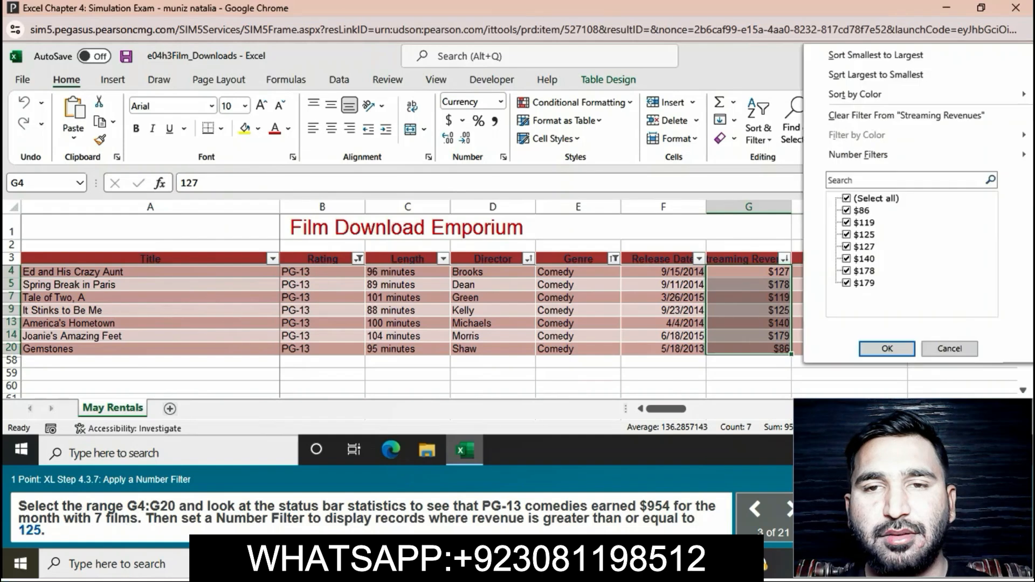
pyautogui.moveTo(858, 154)
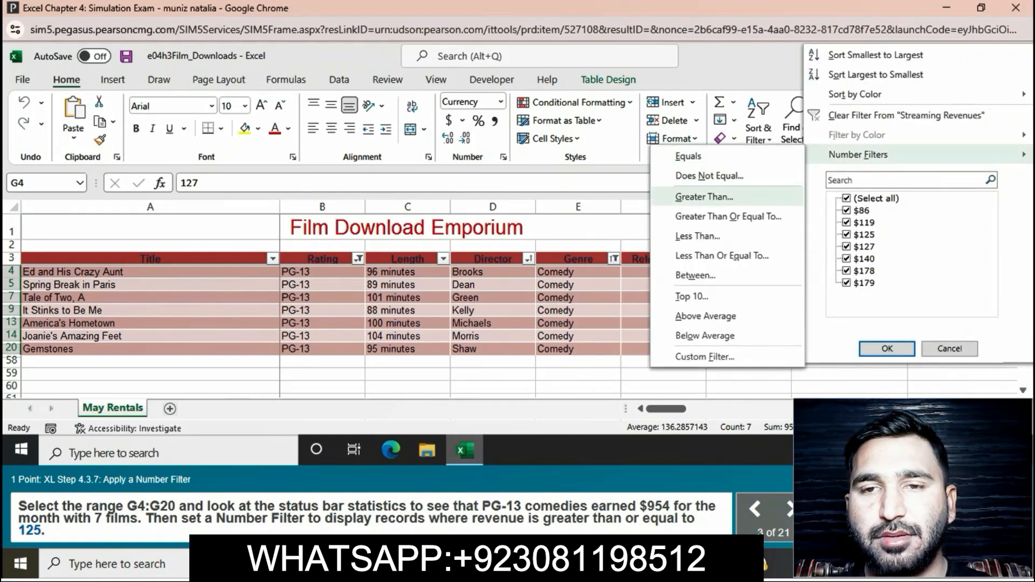
pyautogui.click(728, 216)
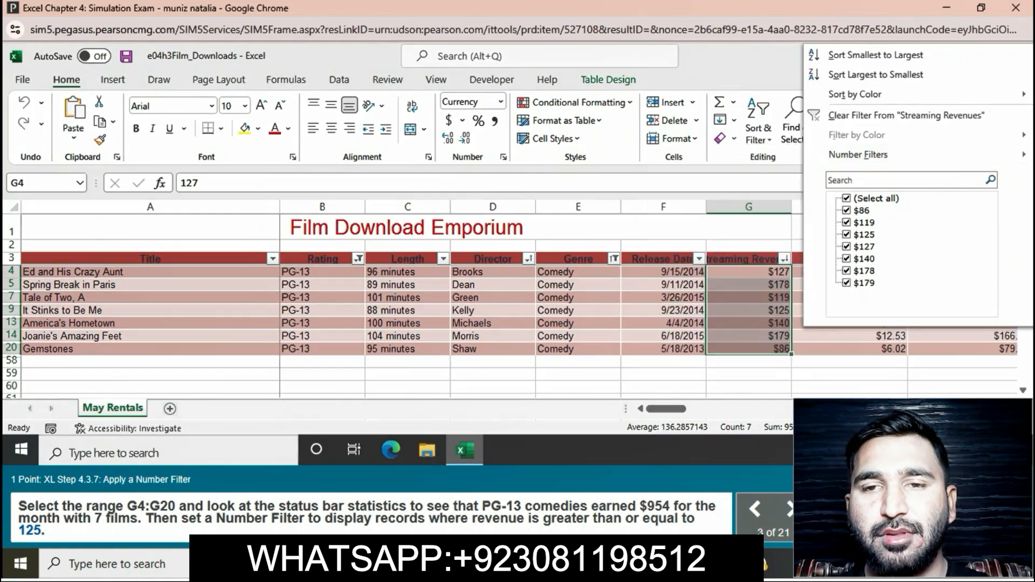
pyautogui.write('125')
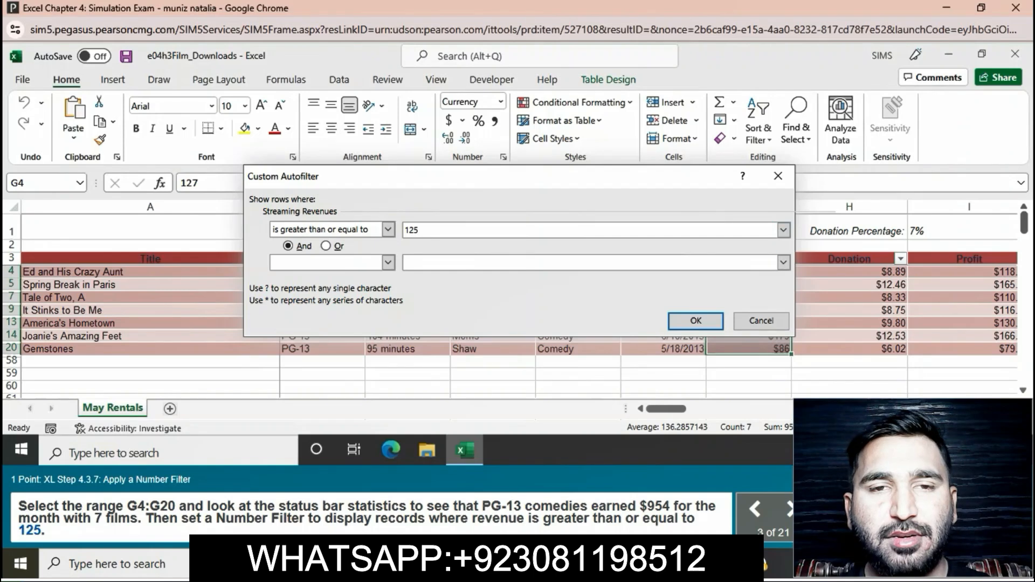
pyautogui.press('Return')
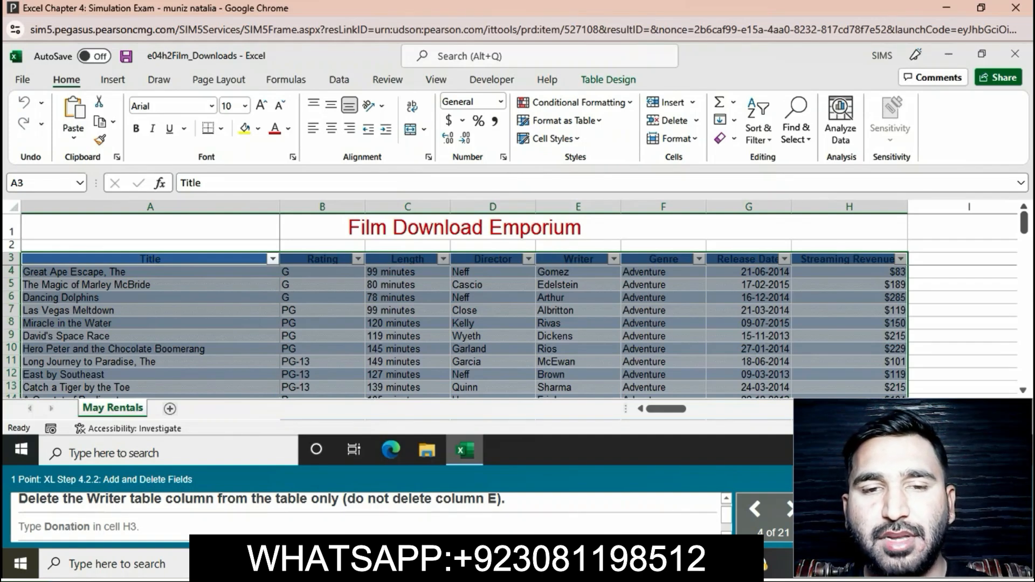
# Delete the Writer column from the table only, leaving the sheet column in place
pyautogui.click(578, 259)
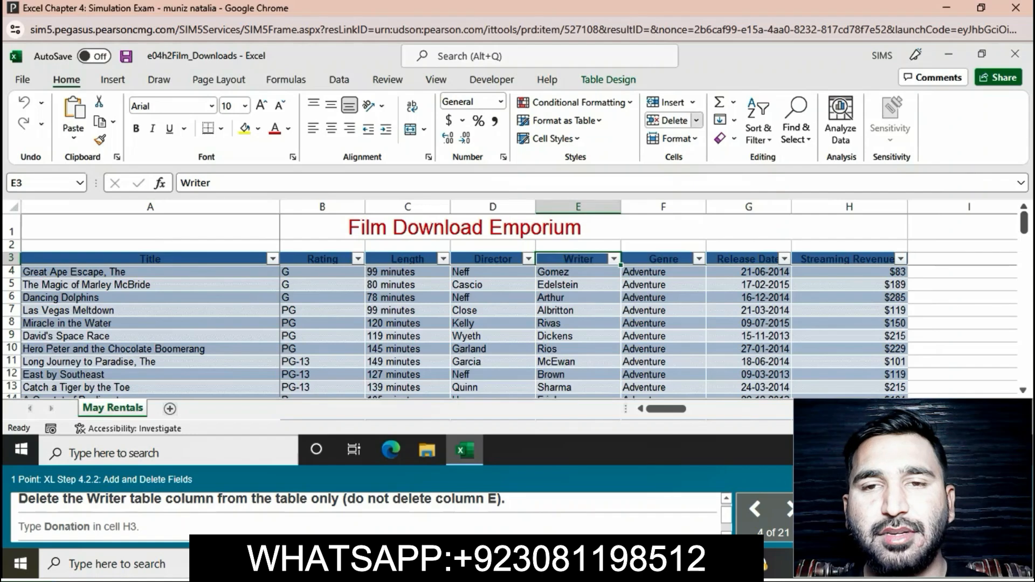
pyautogui.click(674, 121)
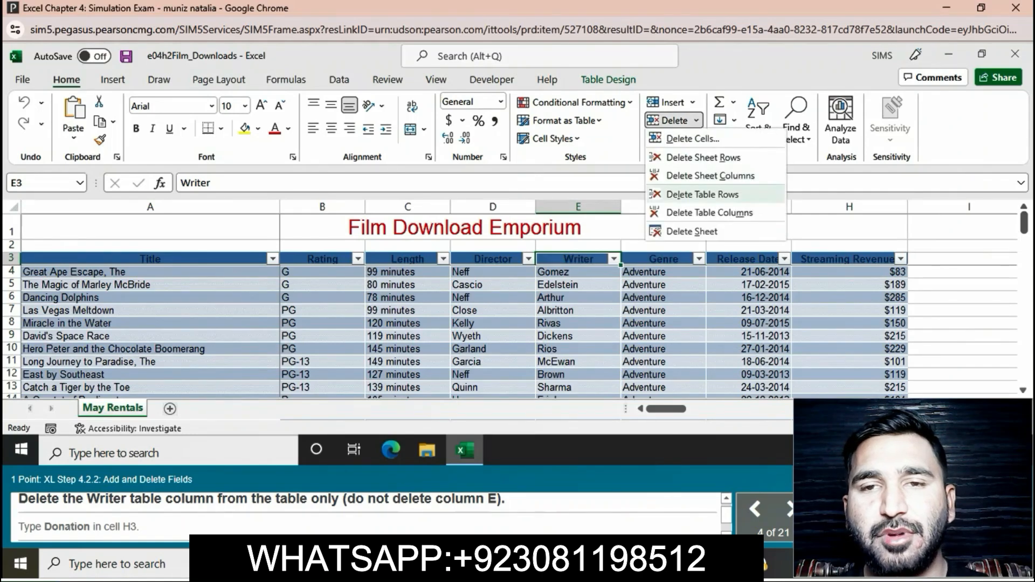
pyautogui.click(710, 212)
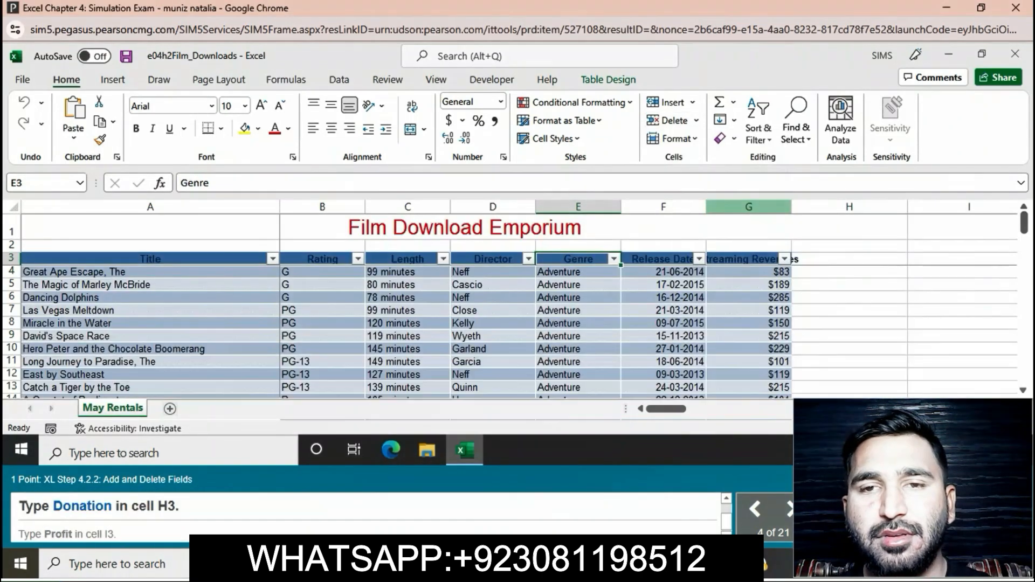
# Add two new table fields by entering Donation in cell H3 and Profit in cell I3
pyautogui.click(850, 259)
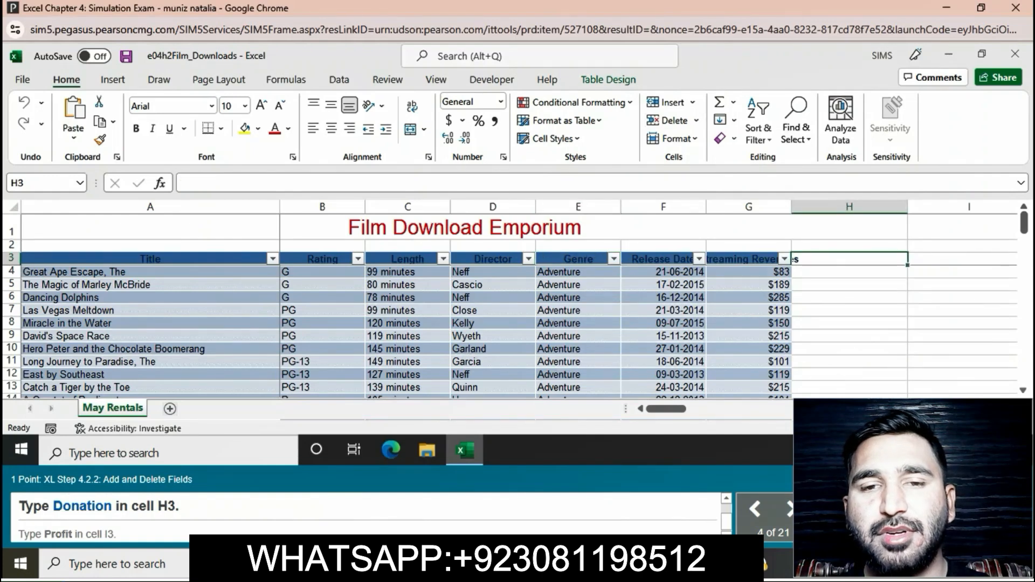
pyautogui.write('D')
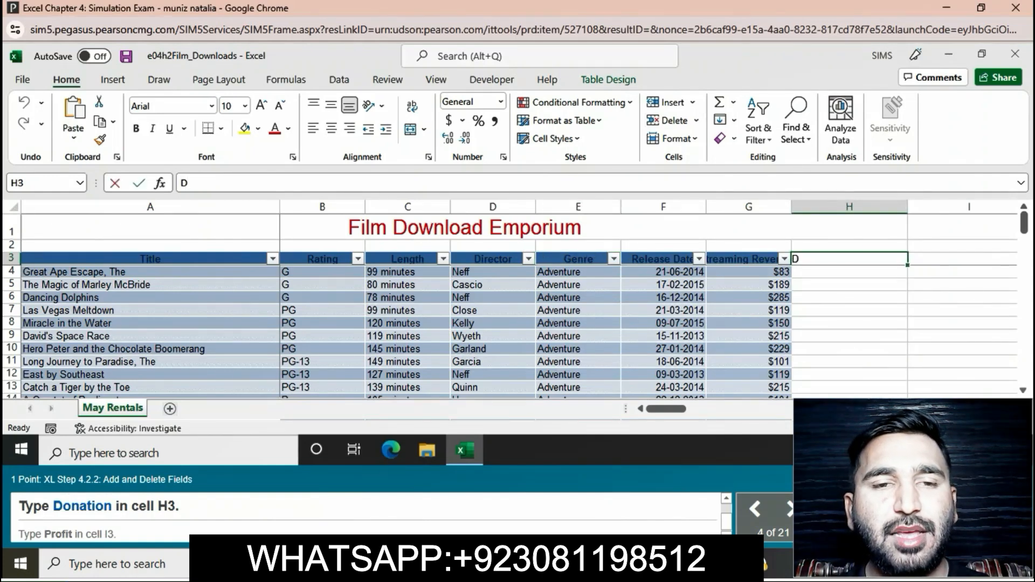
pyautogui.write('onation')
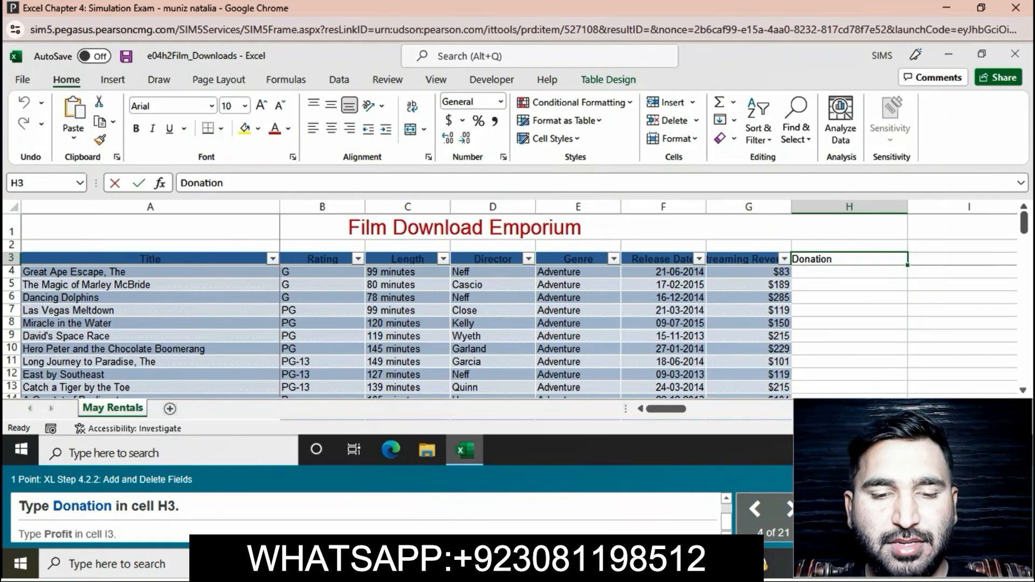
pyautogui.press('Return')
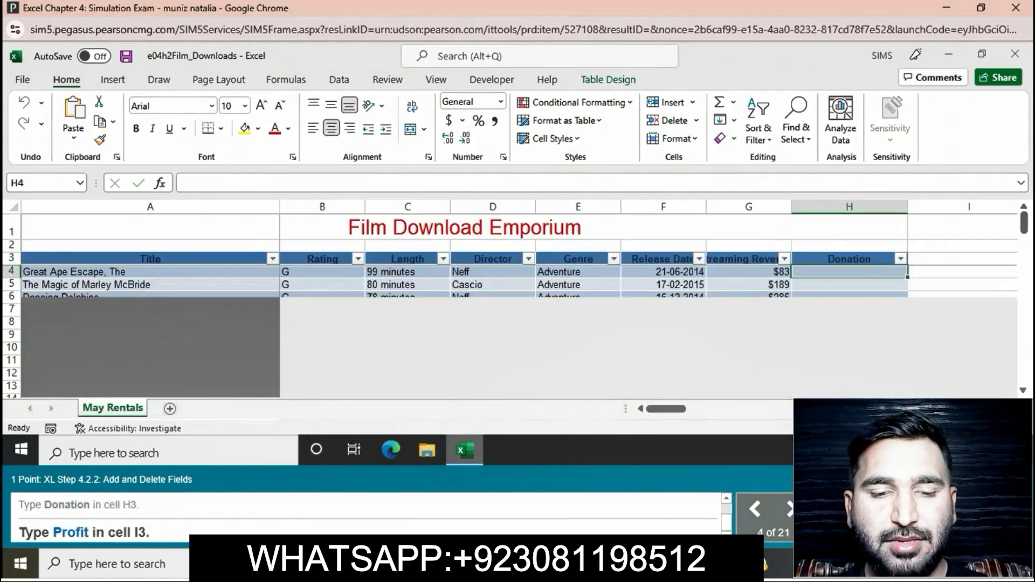
pyautogui.click(963, 258)
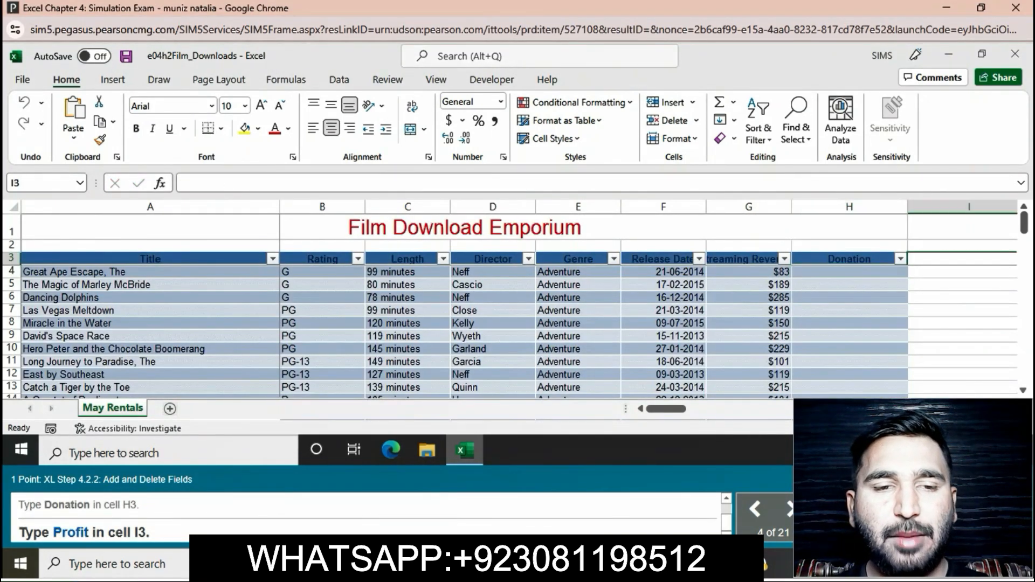
pyautogui.write('Profit')
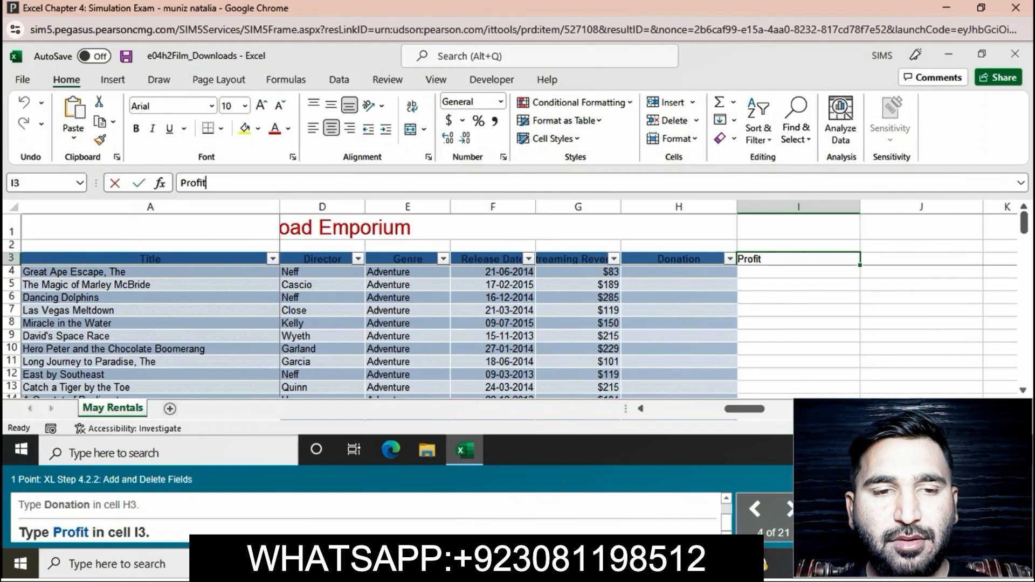
pyautogui.press('Return')
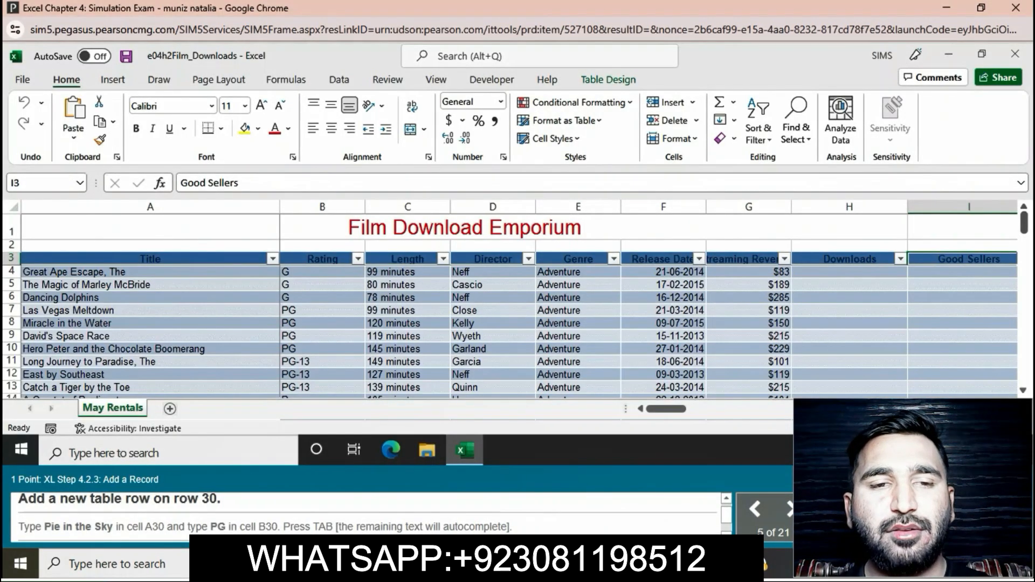
# Insert a new row at row 30, above the Box of Hair record
pyautogui.scroll(-3, 517, 332)
pyautogui.scroll(-3, 518, 332)
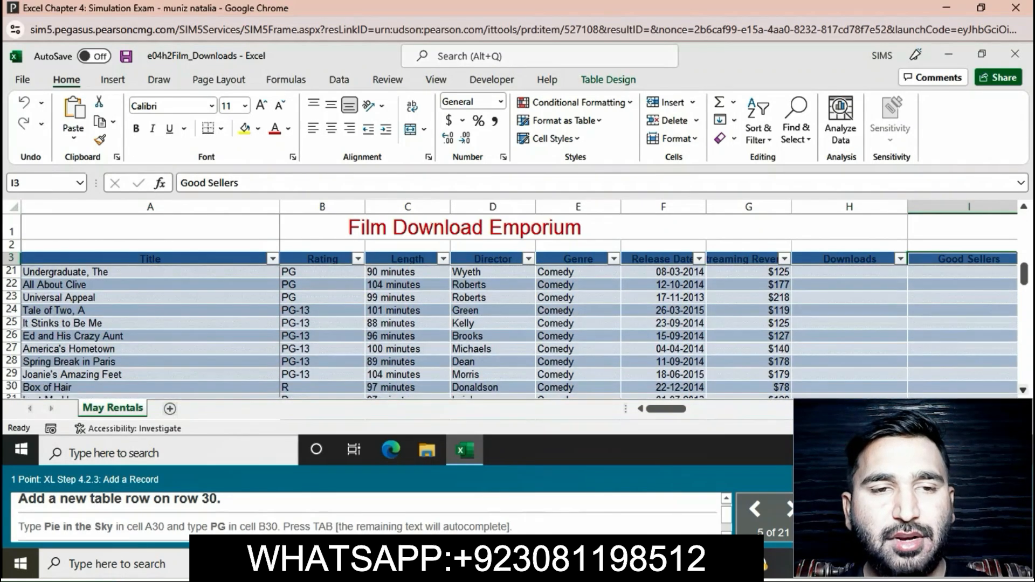
pyautogui.scroll(-1, 518, 332)
pyautogui.click(11, 374)
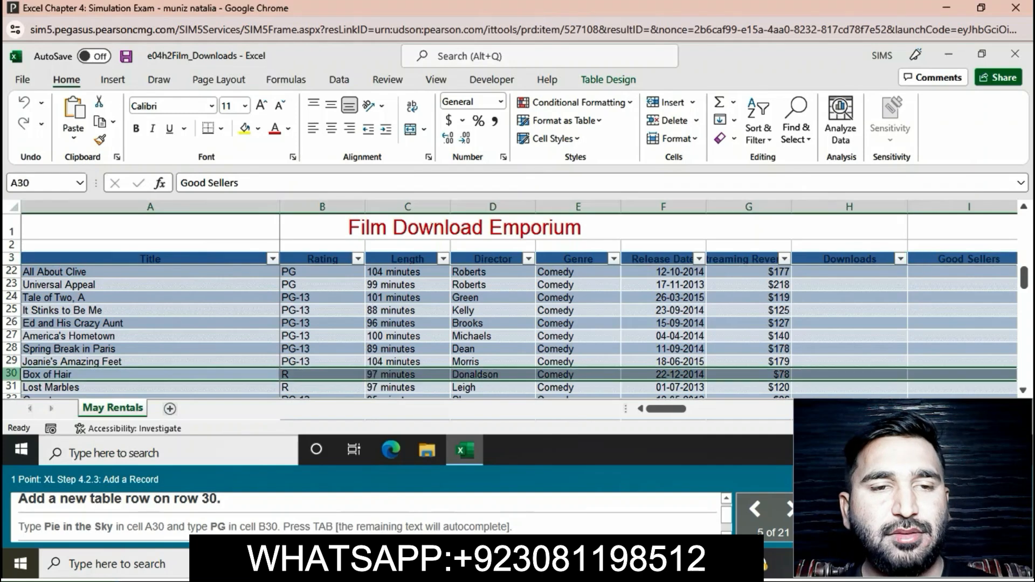
pyautogui.rightClick(12, 374)
pyautogui.click(42, 244)
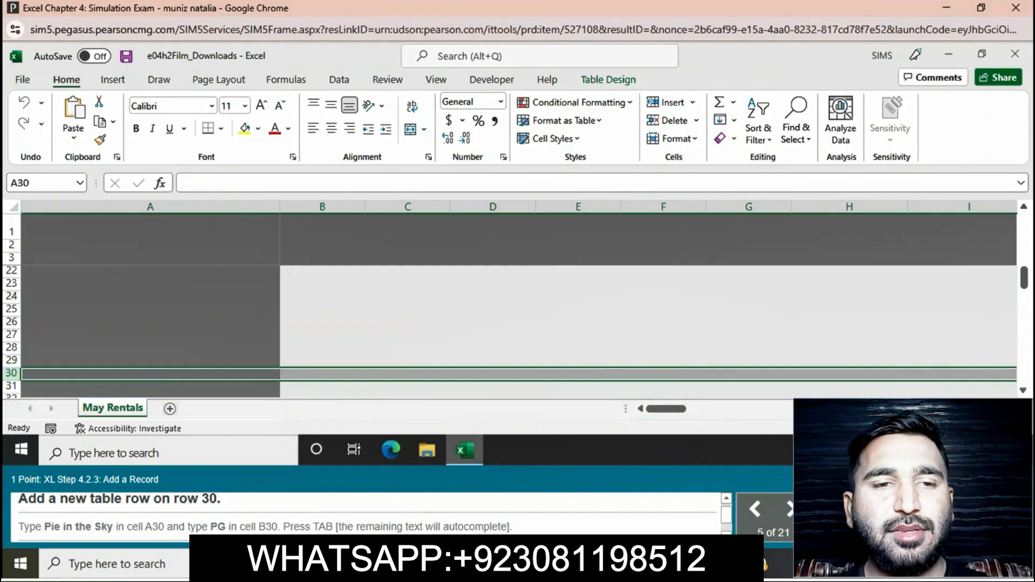
# Fill in the new record on row 30 with Pie in the Sky in cell A30 and PG in cell B30
pyautogui.click(150, 375)
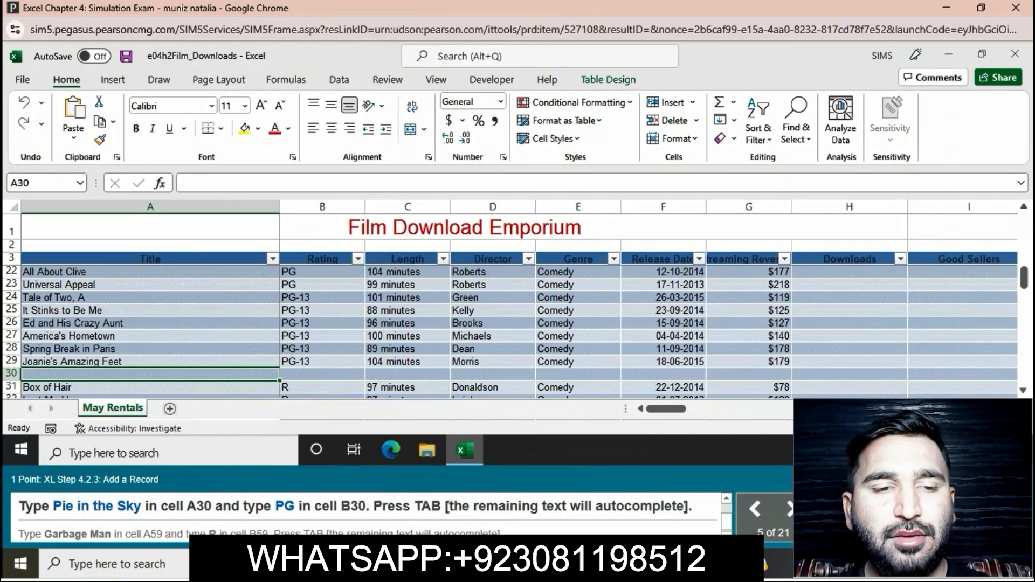
pyautogui.write('P')
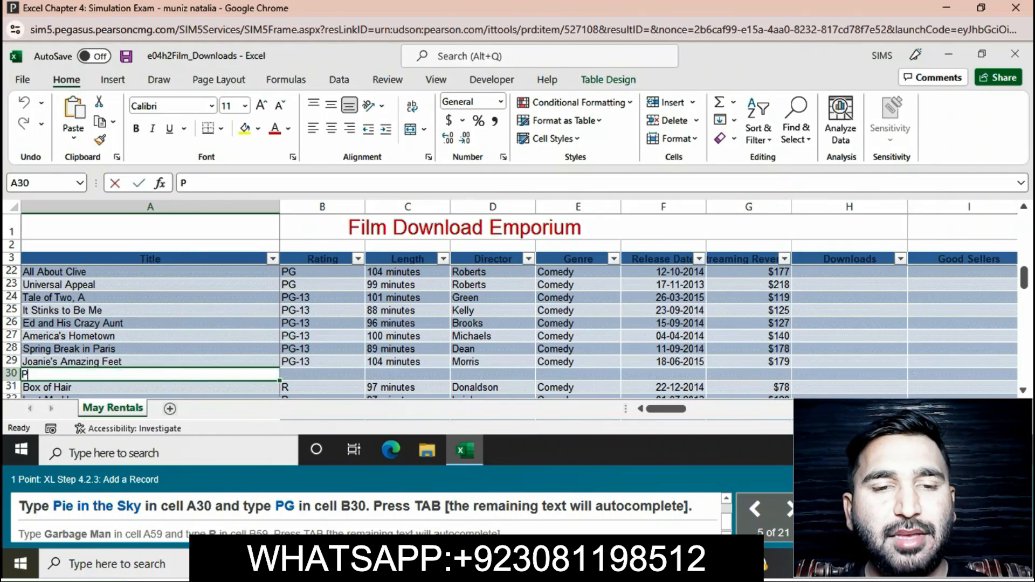
pyautogui.write('ie in th')
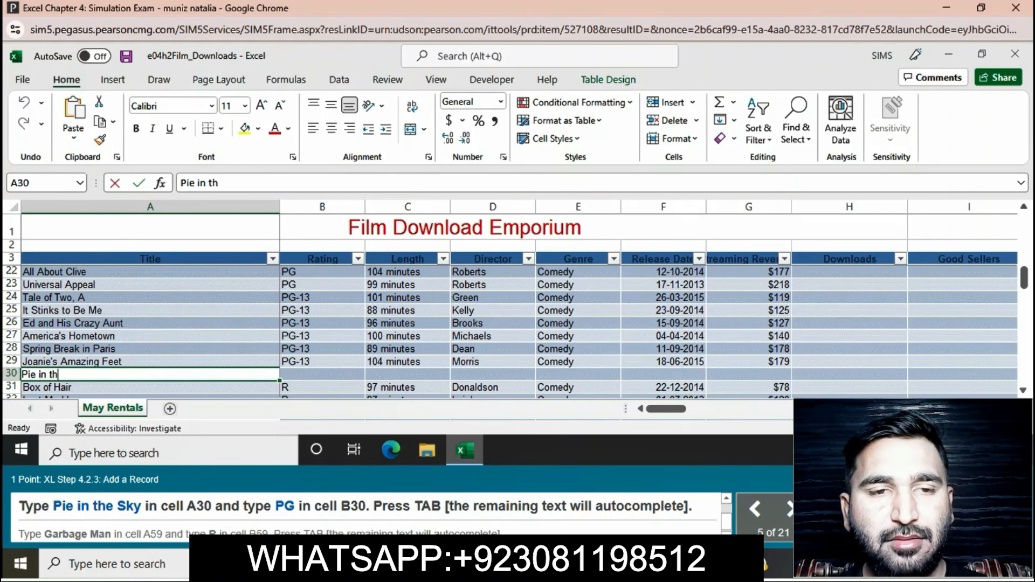
pyautogui.write('e Sky')
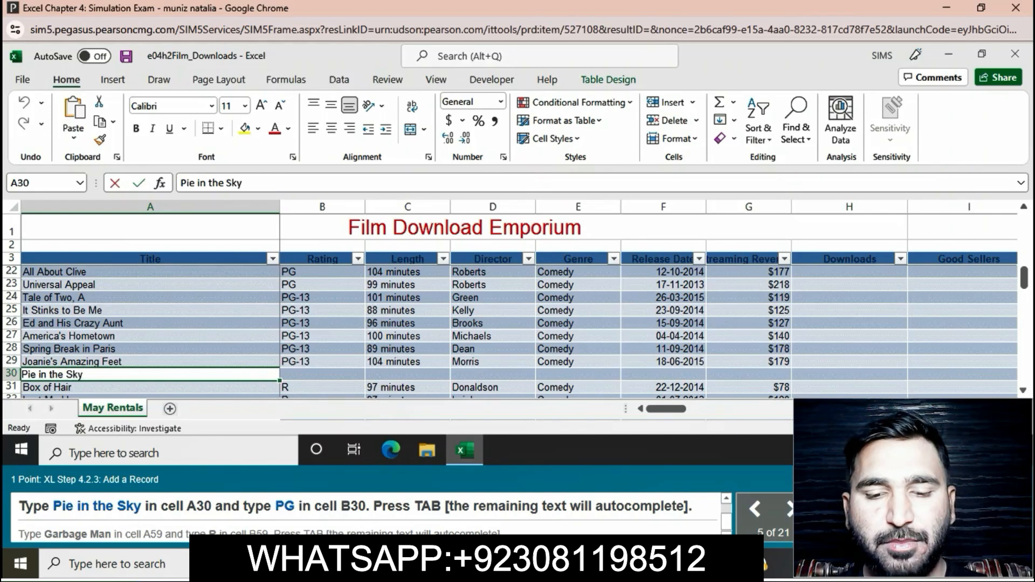
pyautogui.press('Tab')
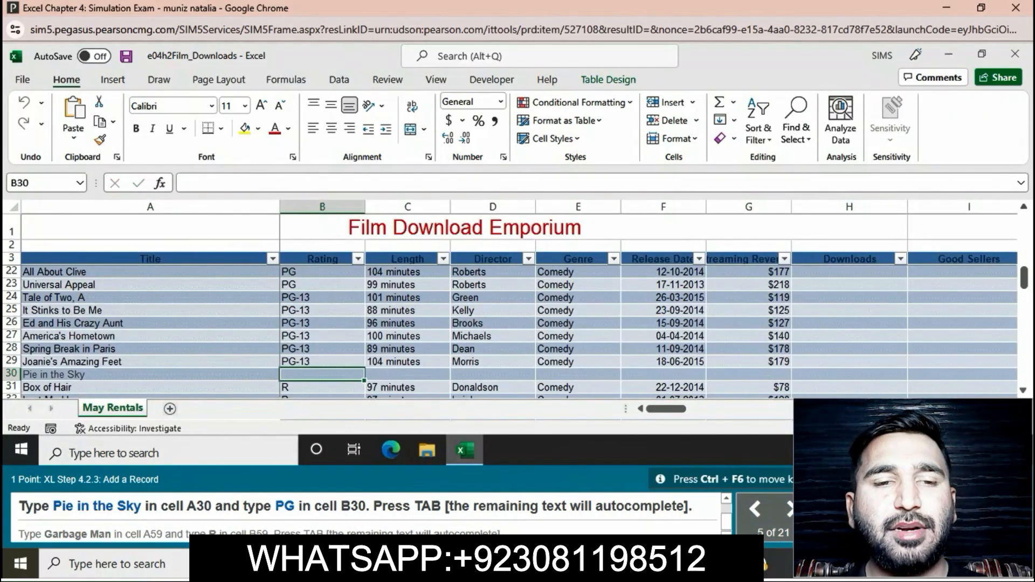
pyautogui.write('PG')
pyautogui.press('Tab')
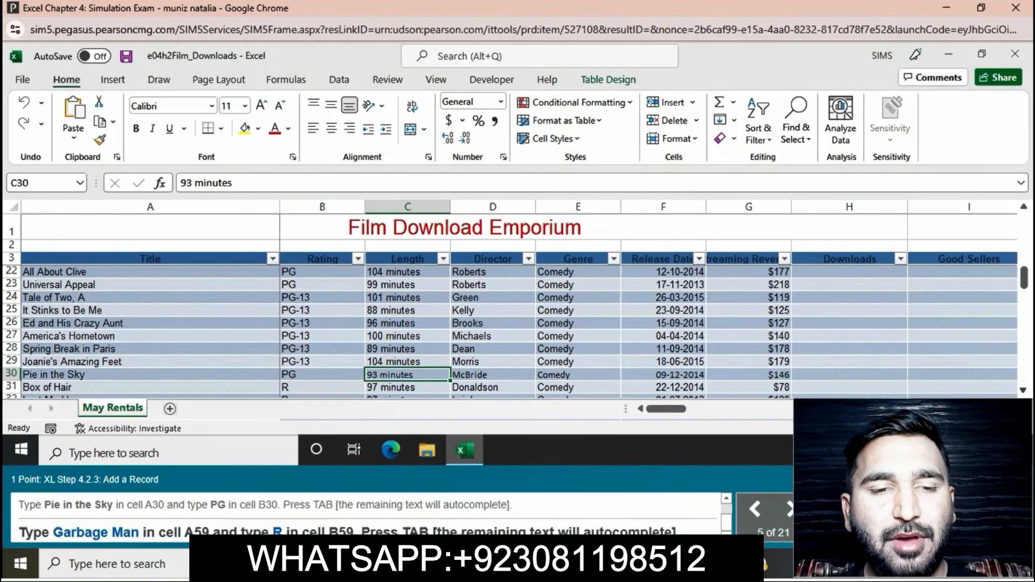
# Add a record below the table's last row by entering Garbage Man in cell A59 and R in cell B59
pyautogui.scroll(-4, 509, 331)
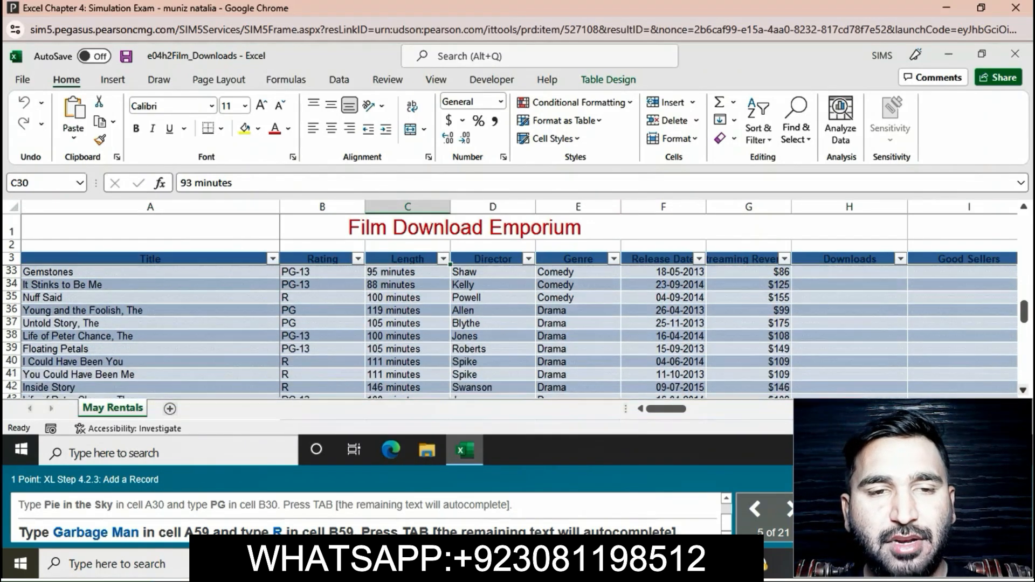
pyautogui.scroll(-4, 509, 332)
pyautogui.scroll(-3, 509, 332)
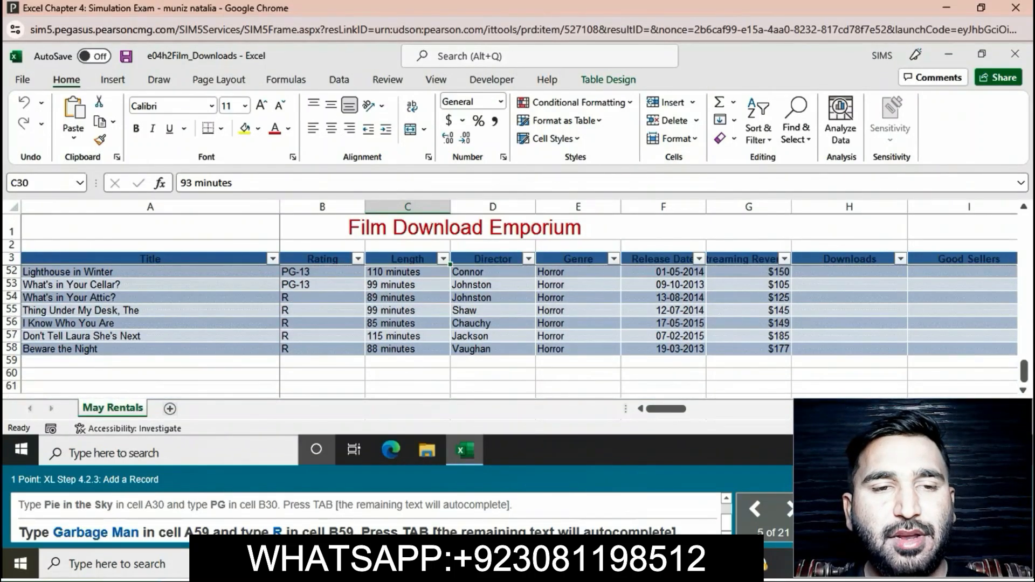
pyautogui.click(151, 362)
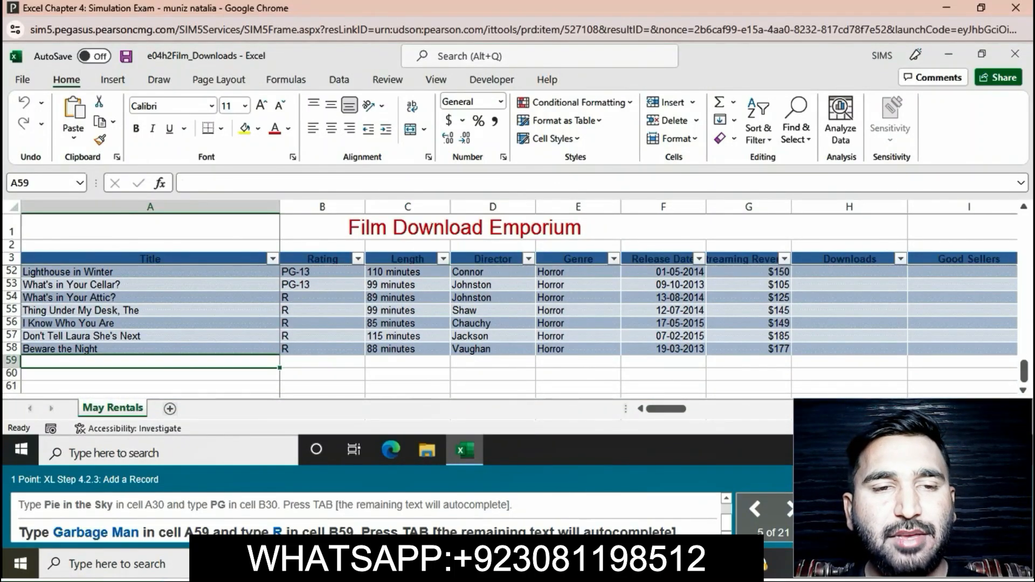
pyautogui.write('G')
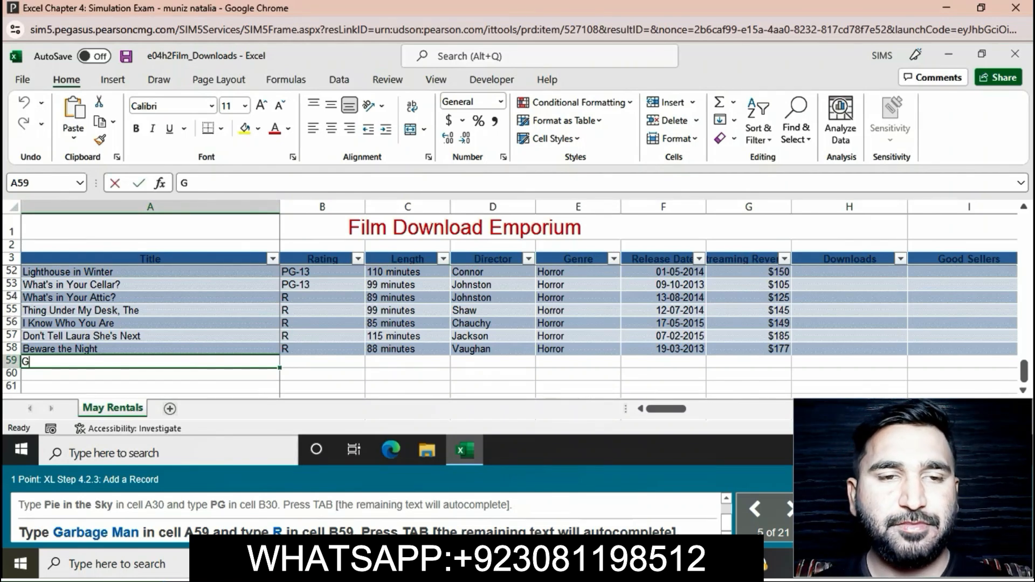
pyautogui.write('arbag')
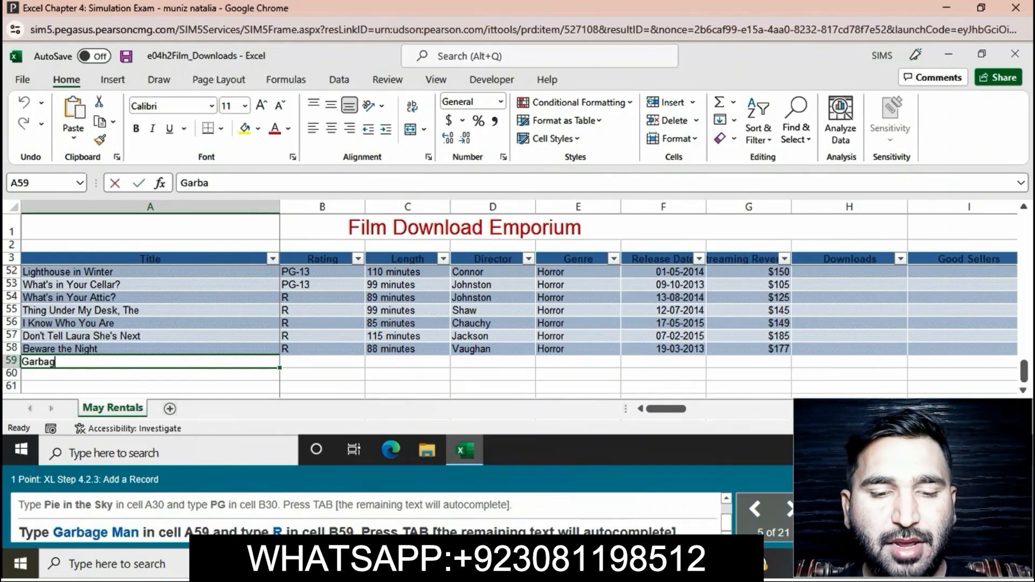
pyautogui.write('e Man')
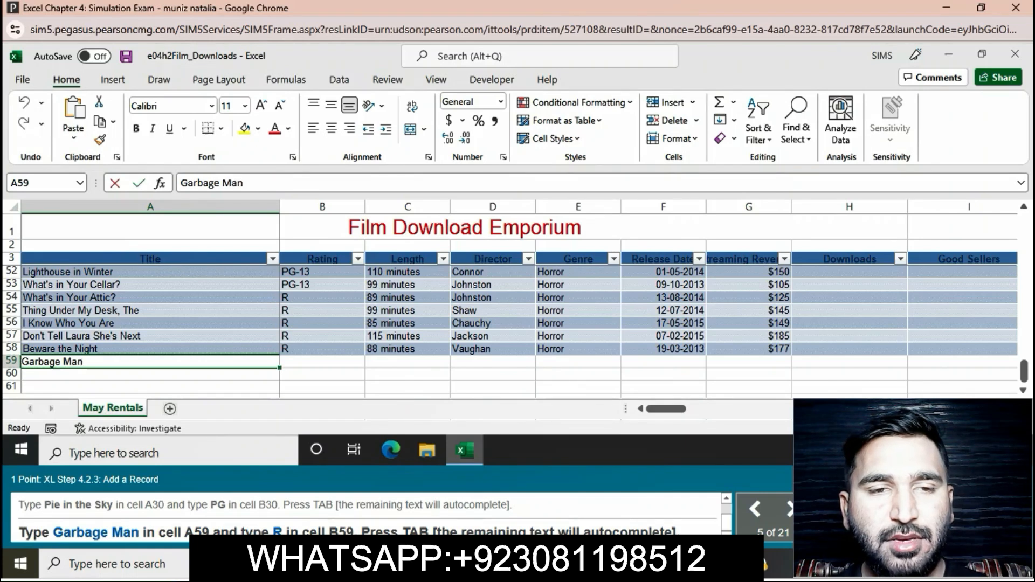
pyautogui.press('Tab')
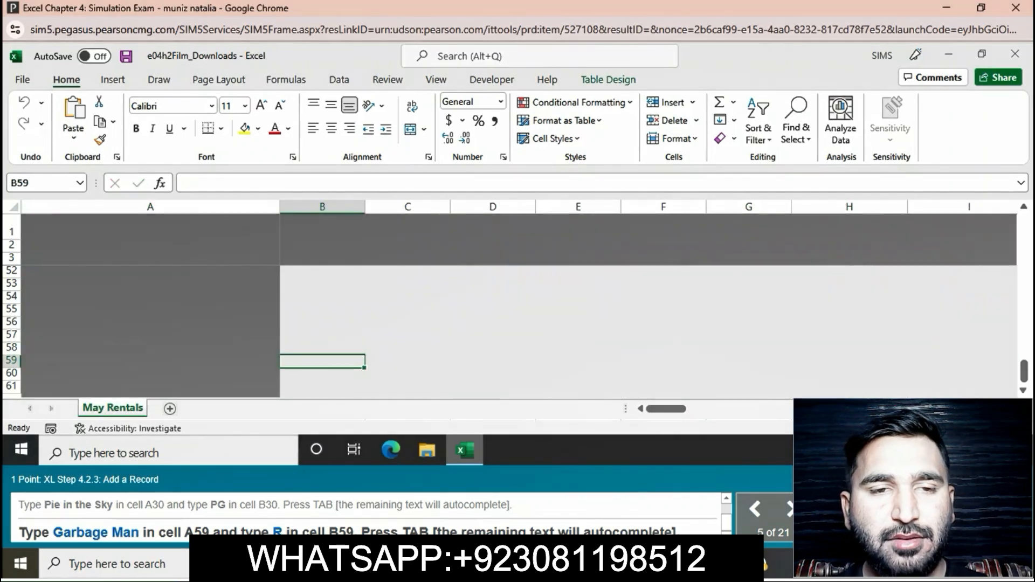
pyautogui.write('R')
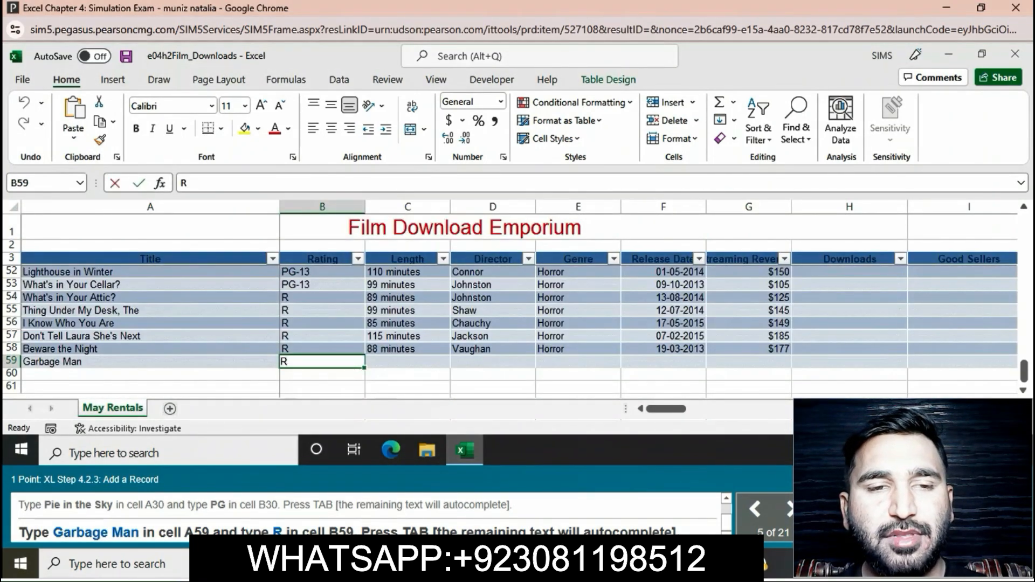
pyautogui.press('Tab')
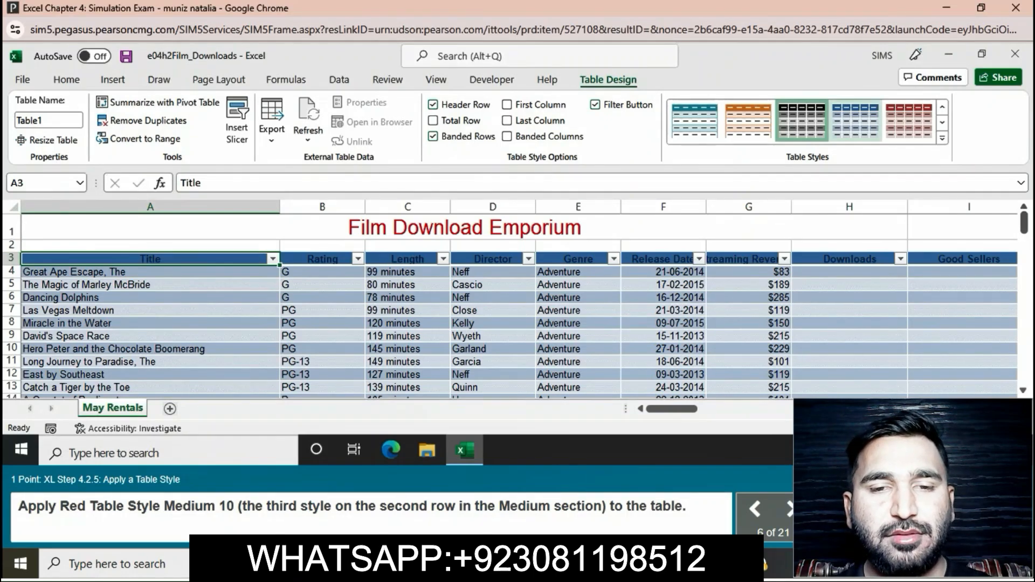
# Apply the Red, Table Style Medium 10 style to the film table
pyautogui.click(943, 138)
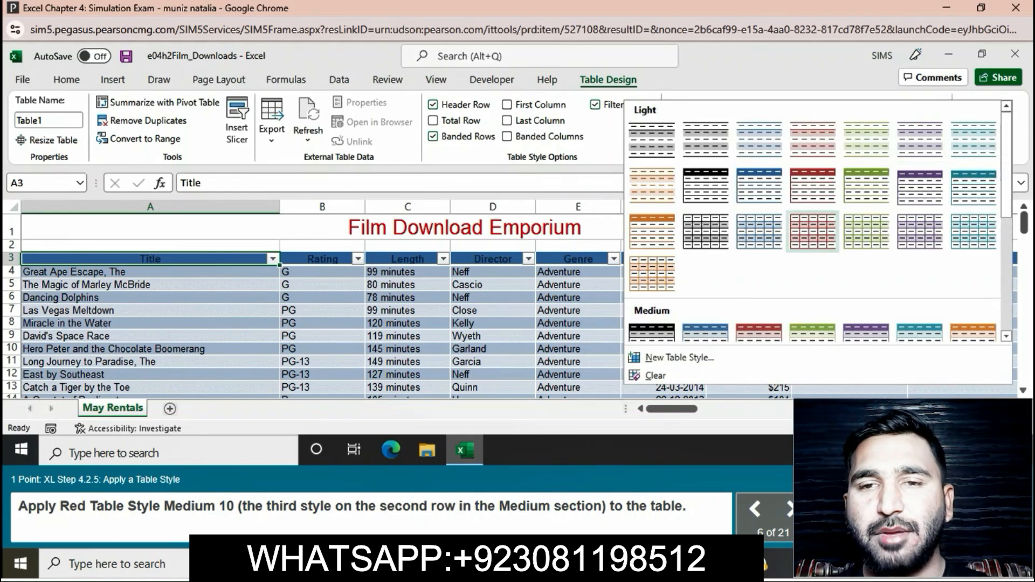
pyautogui.scroll(-3, 759, 302)
pyautogui.scroll(-2, 759, 302)
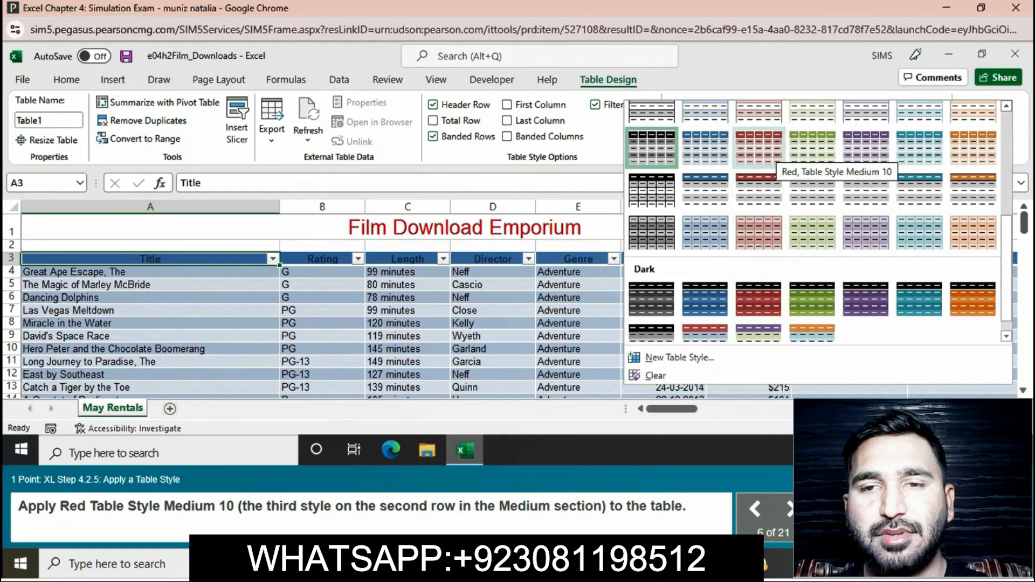
pyautogui.click(759, 147)
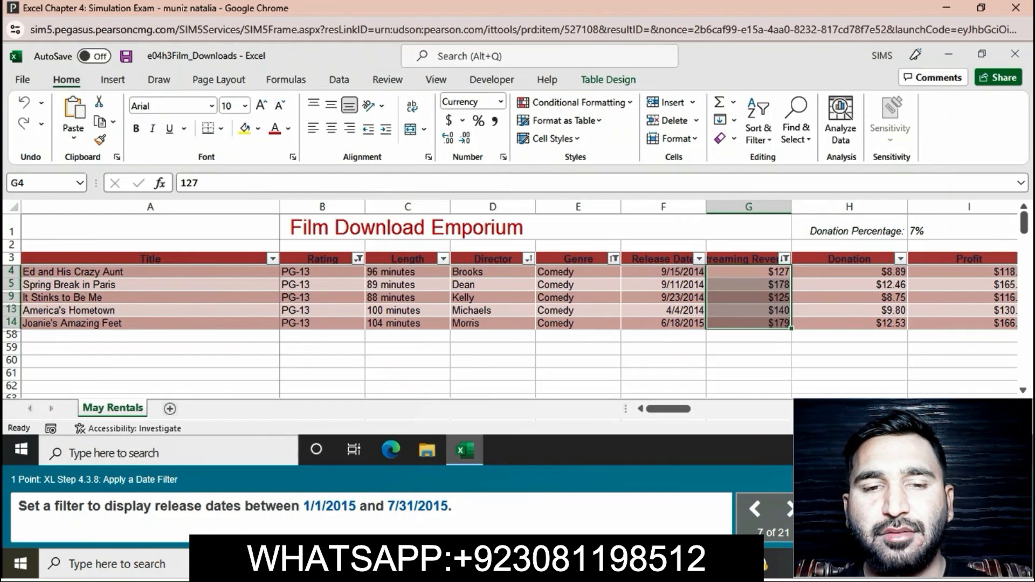
# Filter the Release Date column to show dates between 1/1/2015 and 7/31/2015
pyautogui.click(699, 259)
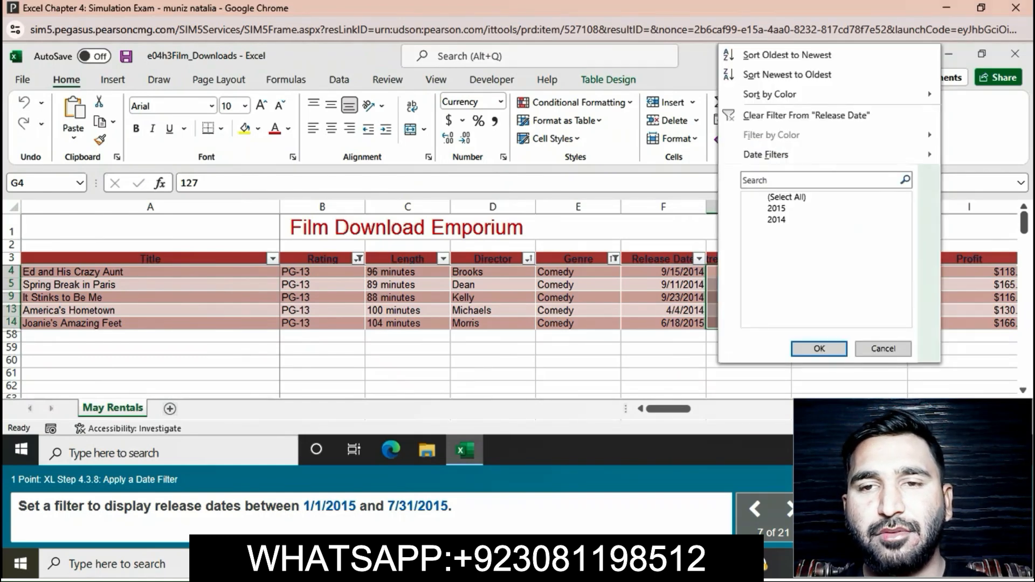
pyautogui.moveTo(765, 154)
pyautogui.click(610, 233)
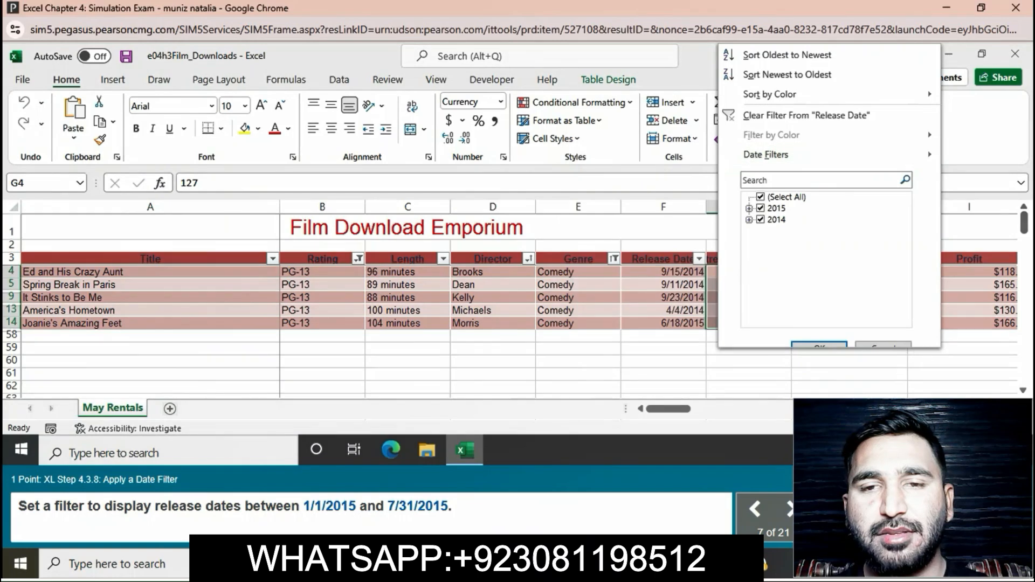
pyautogui.write('1')
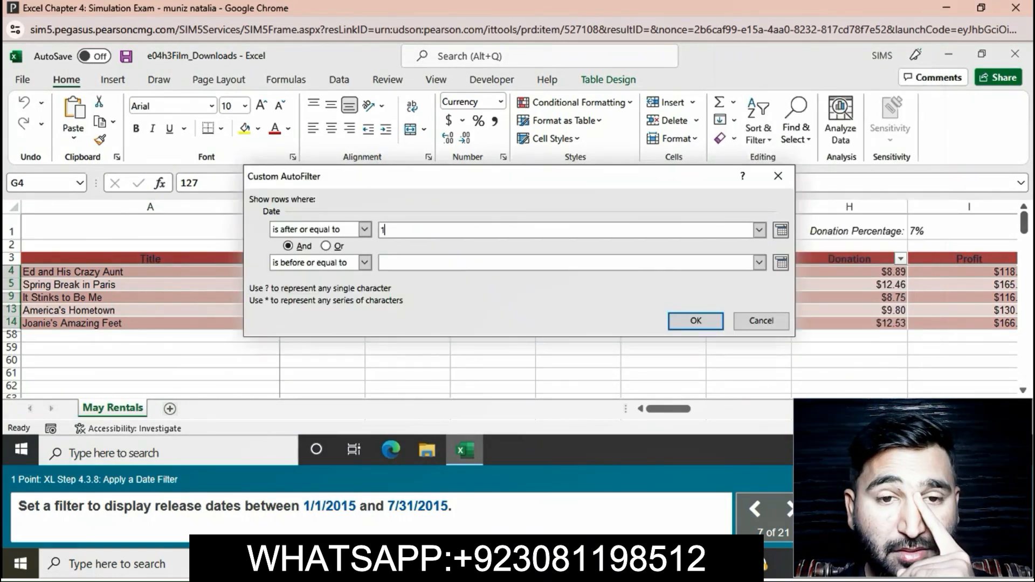
pyautogui.write('/1/2015')
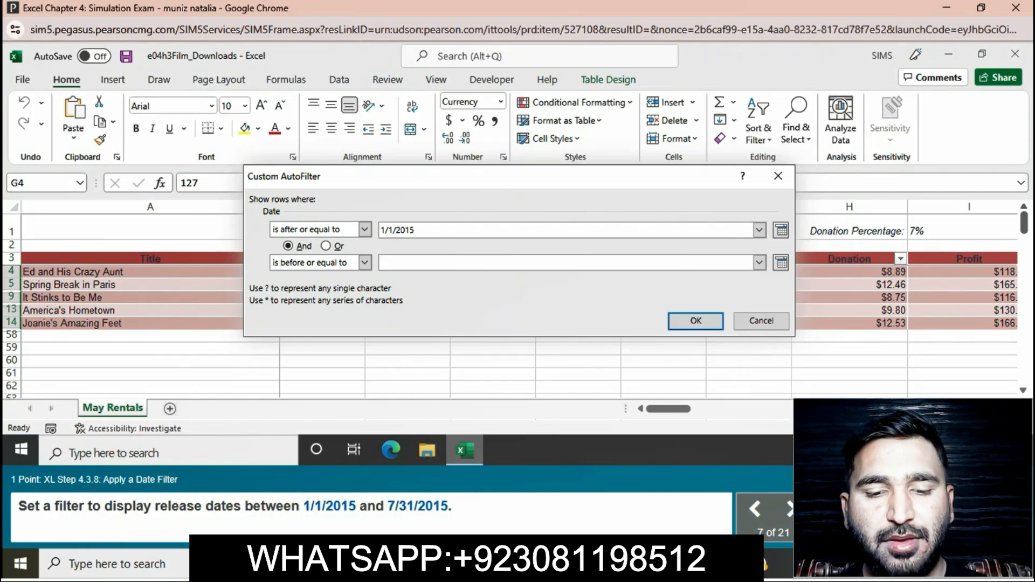
pyautogui.click(399, 263)
pyautogui.write('7/3')
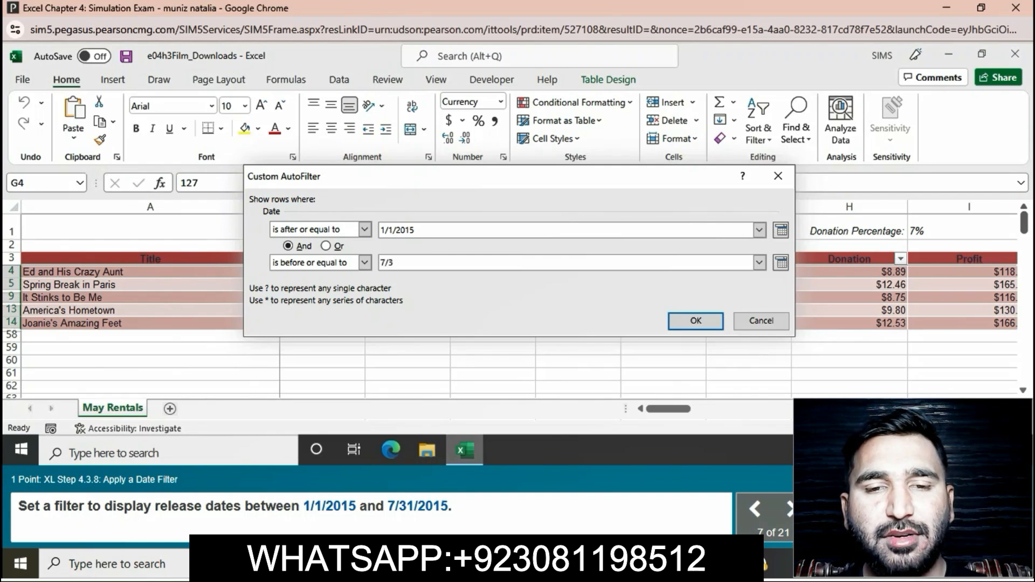
pyautogui.write('1/2015')
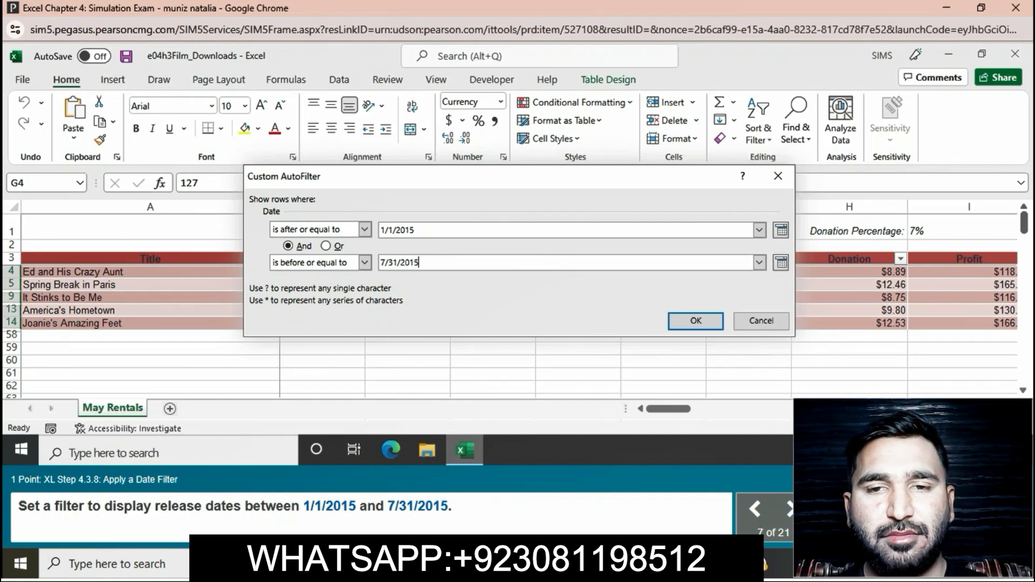
pyautogui.press('Return')
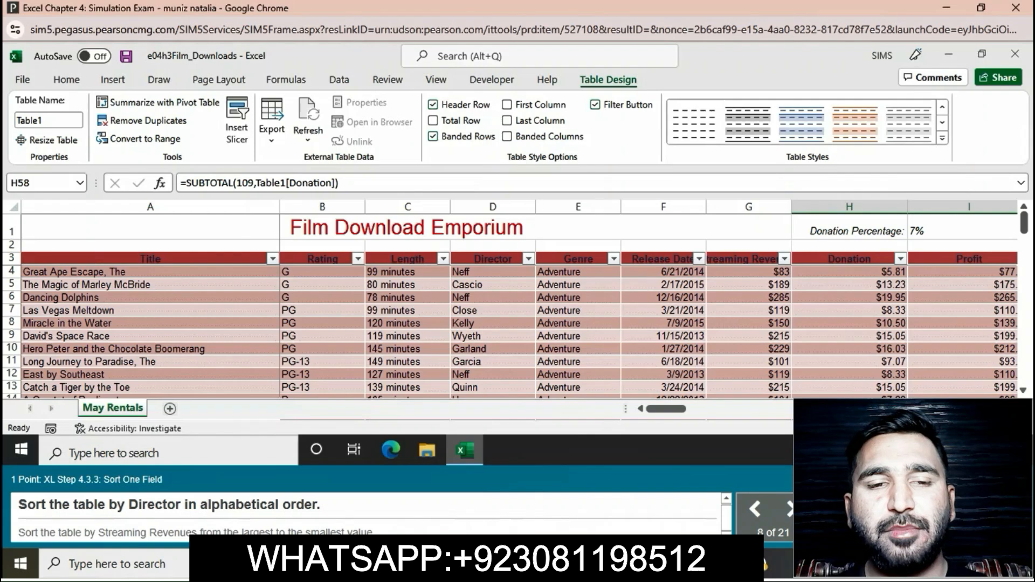
# Sort the table by Director from A to Z, followed by a sort on Streaming Revenues from largest to smallest
pyautogui.click(492, 259)
pyautogui.click(66, 79)
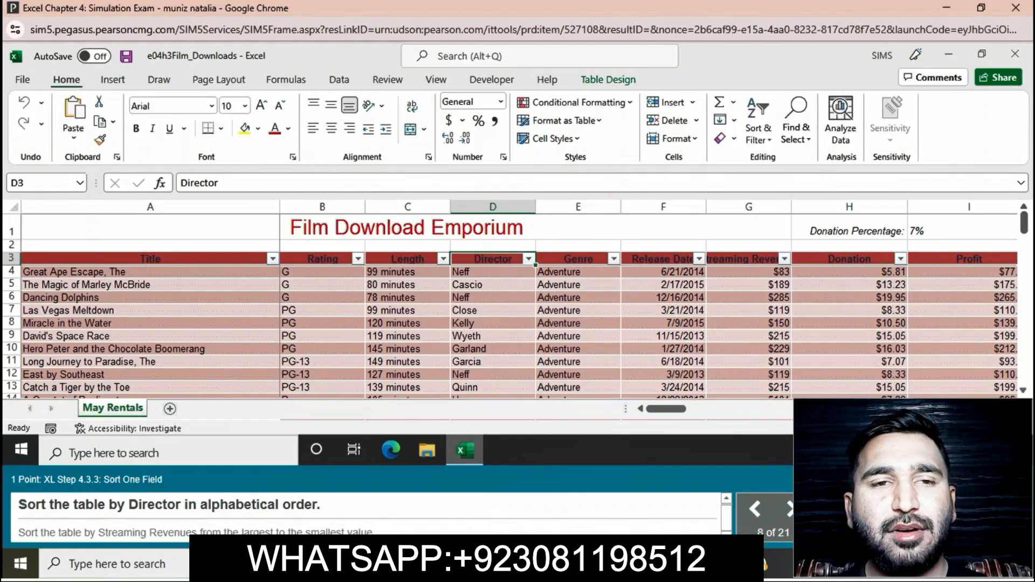
pyautogui.click(759, 128)
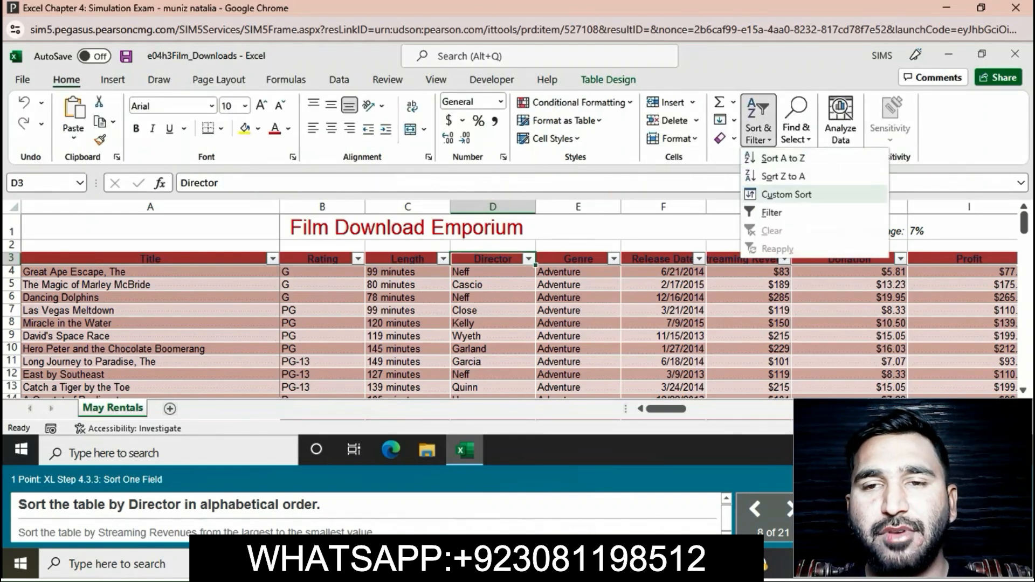
pyautogui.click(783, 158)
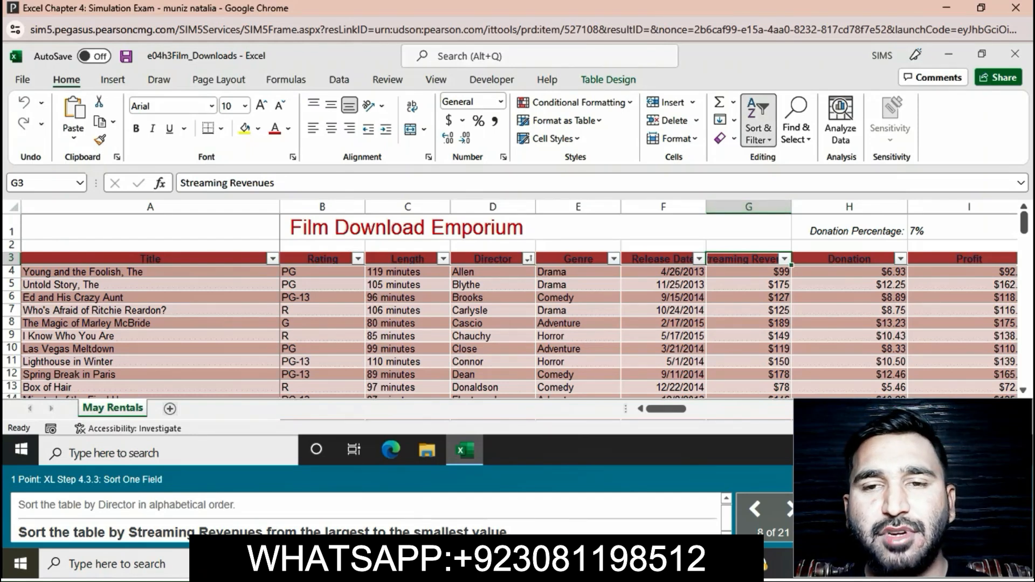
pyautogui.click(759, 134)
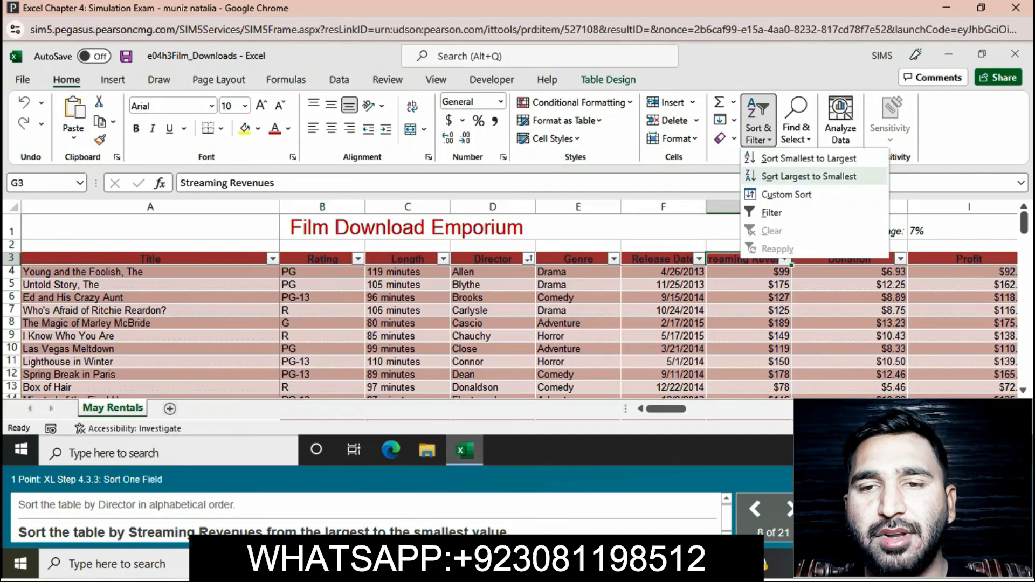
pyautogui.click(809, 176)
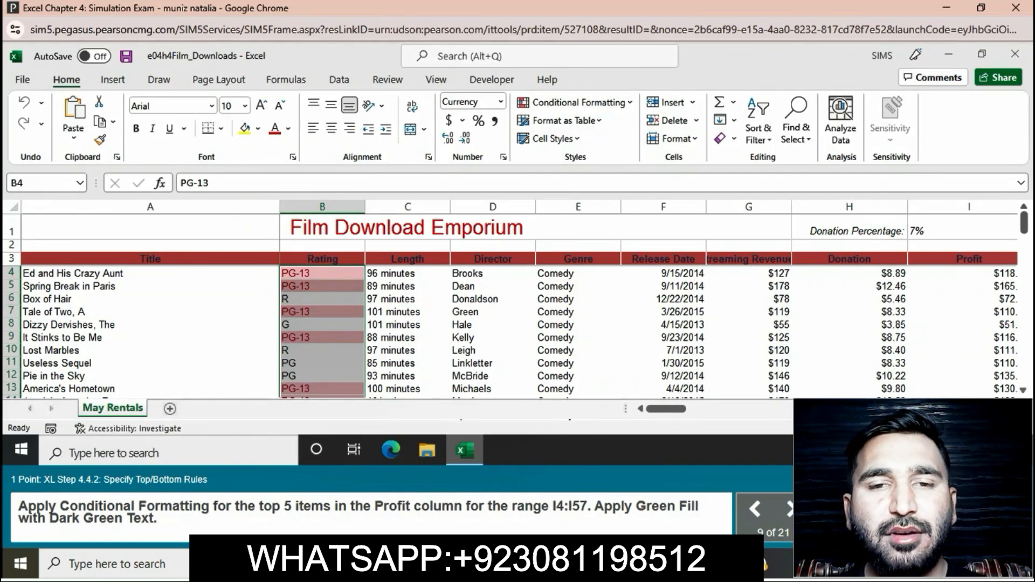
# Start a Top 10 Items conditional formatting rule on the Profit values in range I4:I57
pyautogui.moveTo(963, 274); pyautogui.dragTo(963, 402)
pyautogui.moveTo(850, 402); pyautogui.dragTo(849, 365)
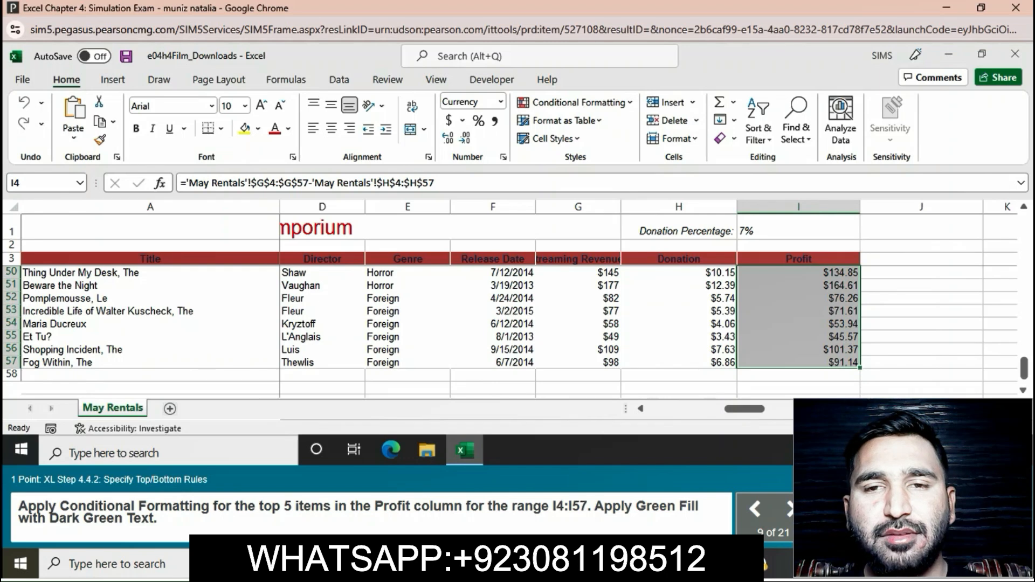
pyautogui.click(575, 103)
pyautogui.moveTo(593, 129)
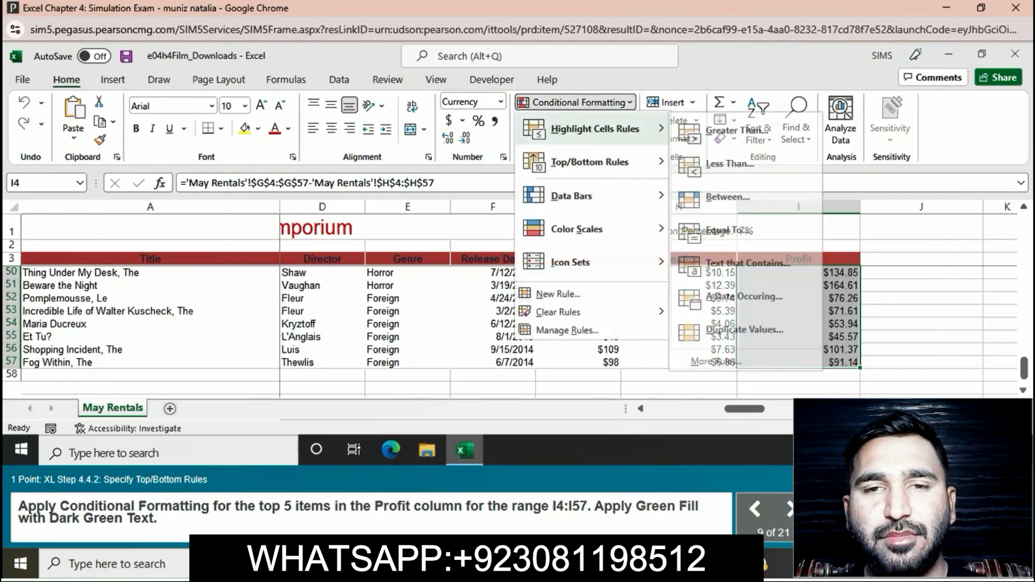
pyautogui.moveTo(594, 162)
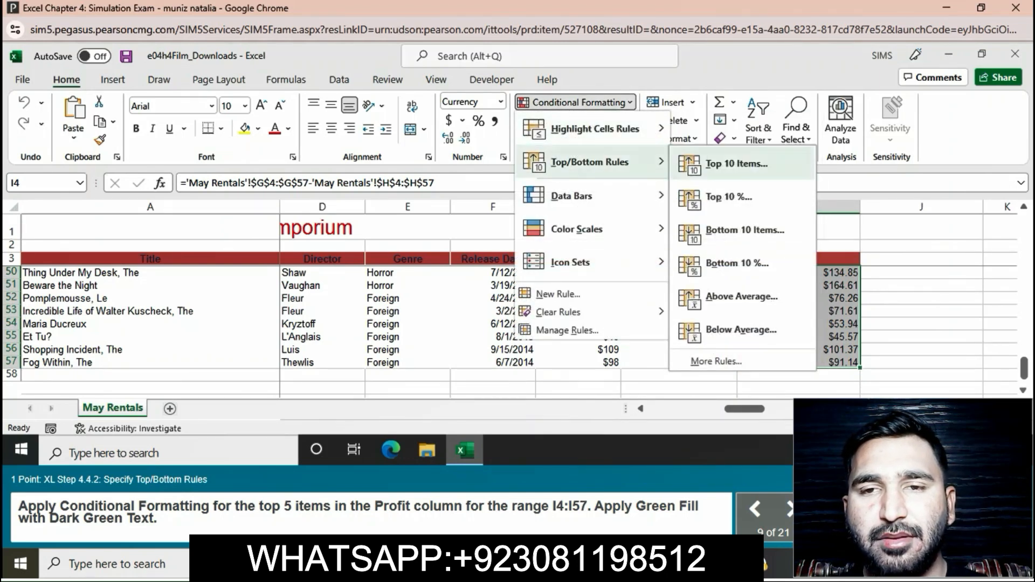
pyautogui.click(737, 163)
# Set the rule to format the top 5 Profit items with Green Fill with Dark Green Text and apply it
pyautogui.click(446, 263)
pyautogui.click(447, 263)
pyautogui.click(446, 263)
pyautogui.click(446, 264)
pyautogui.click(447, 264)
pyautogui.click(446, 263)
pyautogui.click(447, 256)
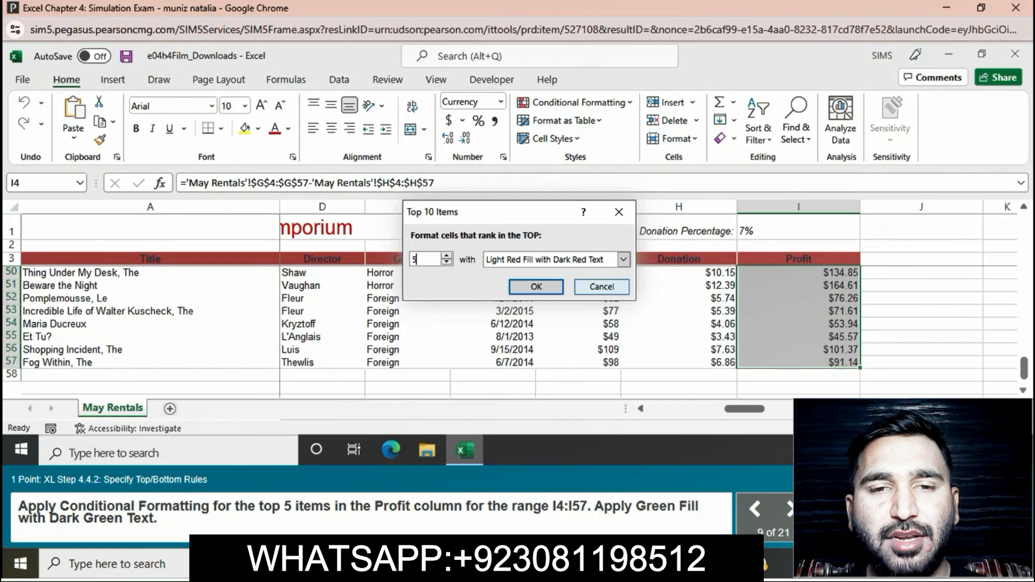
pyautogui.click(624, 260)
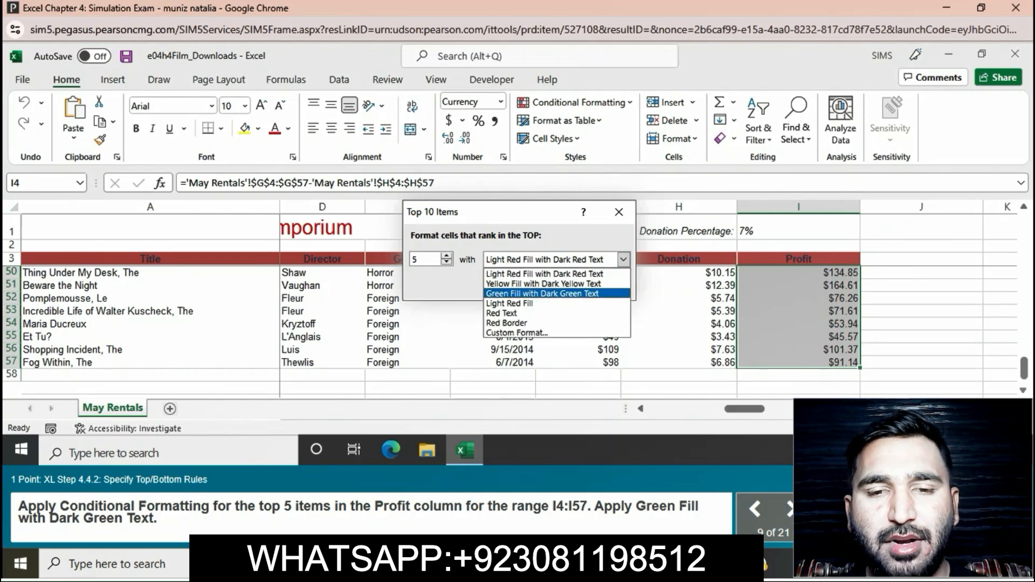
pyautogui.click(542, 294)
pyautogui.click(539, 288)
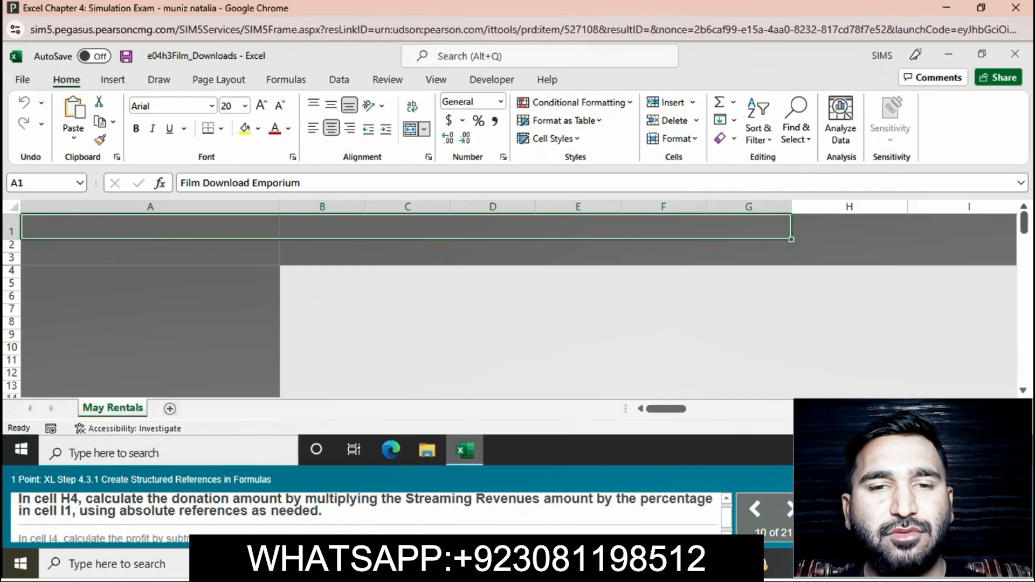
# In H4, calculate the donation by multiplying Streaming Revenues by the donation percentage using =[@[Streaming Revenues]]*$I$1
pyautogui.click(850, 272)
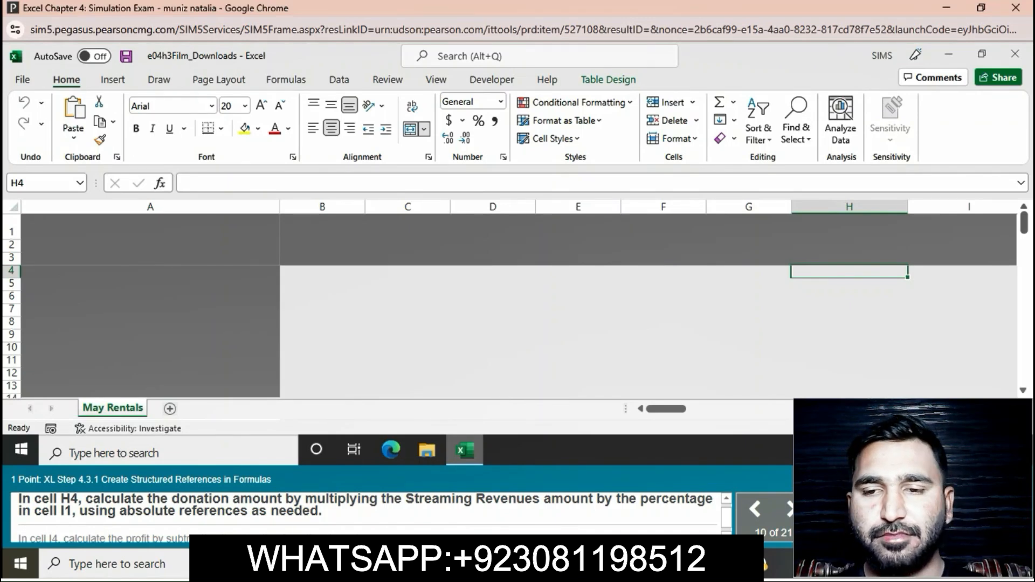
pyautogui.write('=')
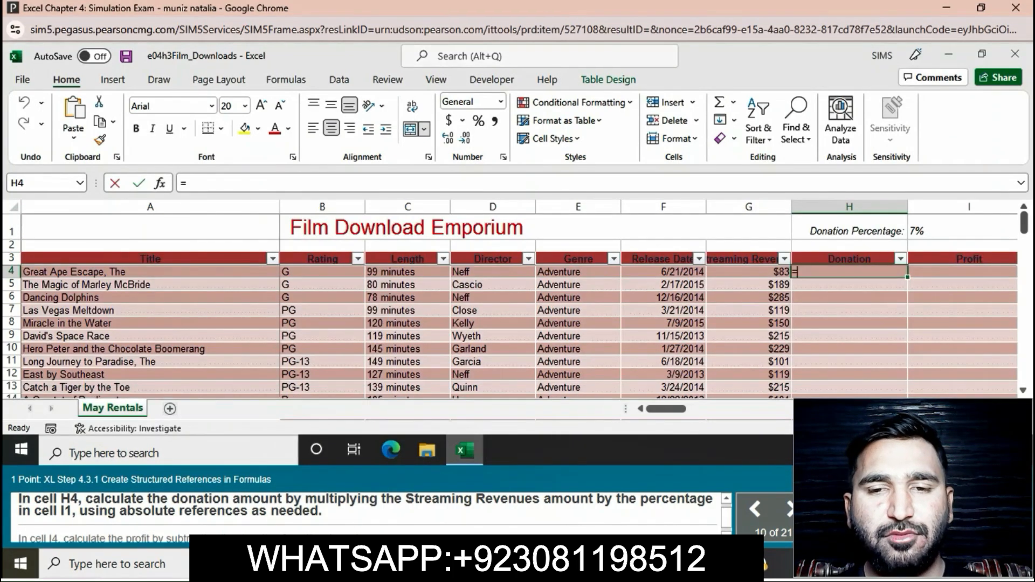
pyautogui.click(749, 273)
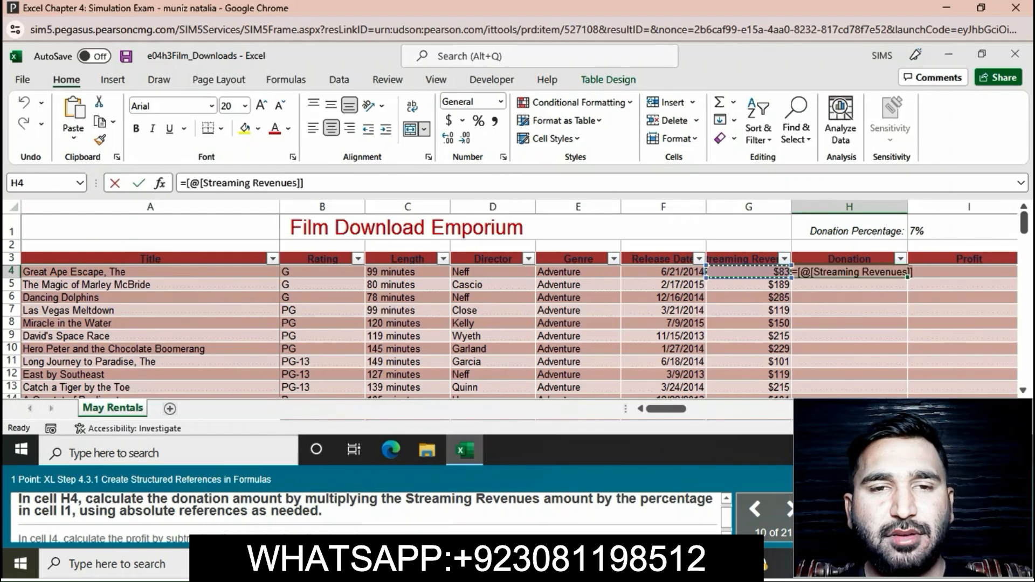
pyautogui.write('*')
pyautogui.click(746, 230)
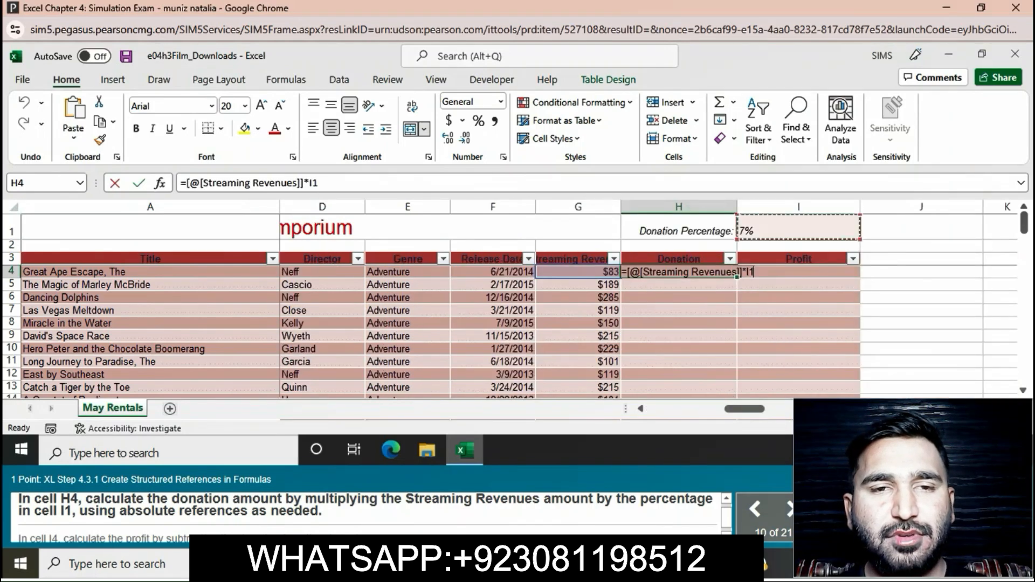
pyautogui.press('F4')
pyautogui.press('Return')
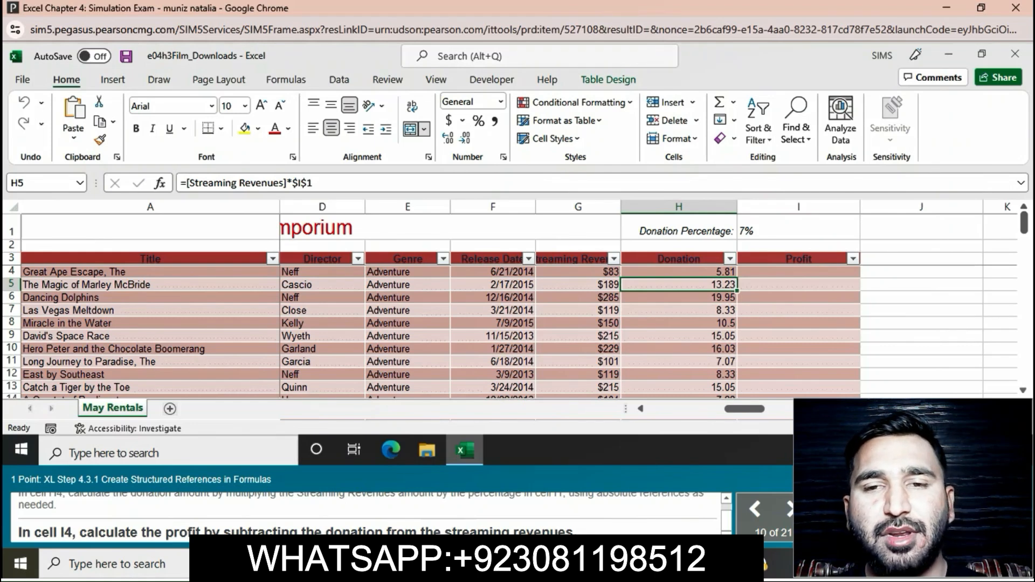
pyautogui.click(799, 272)
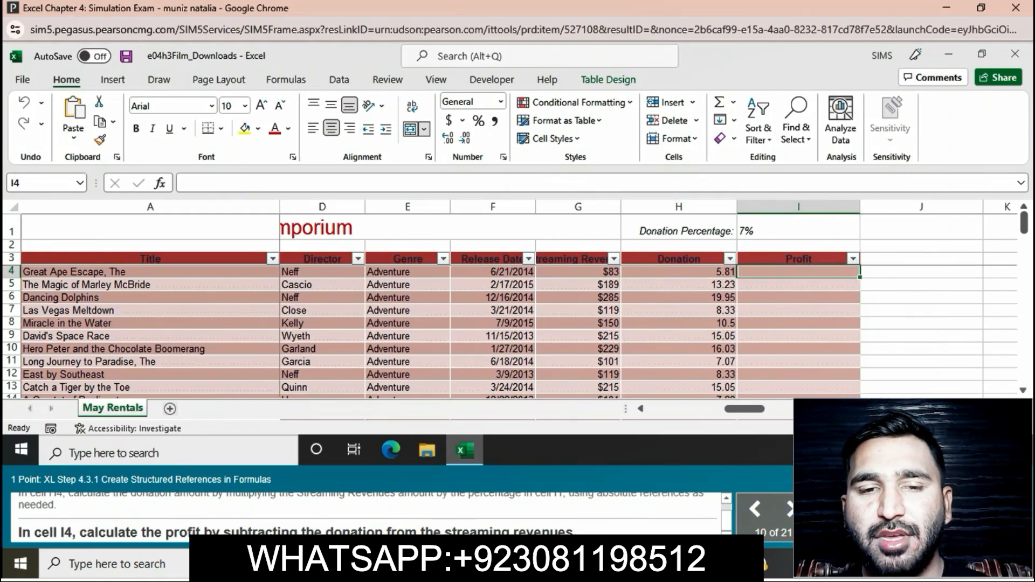
pyautogui.write('=')
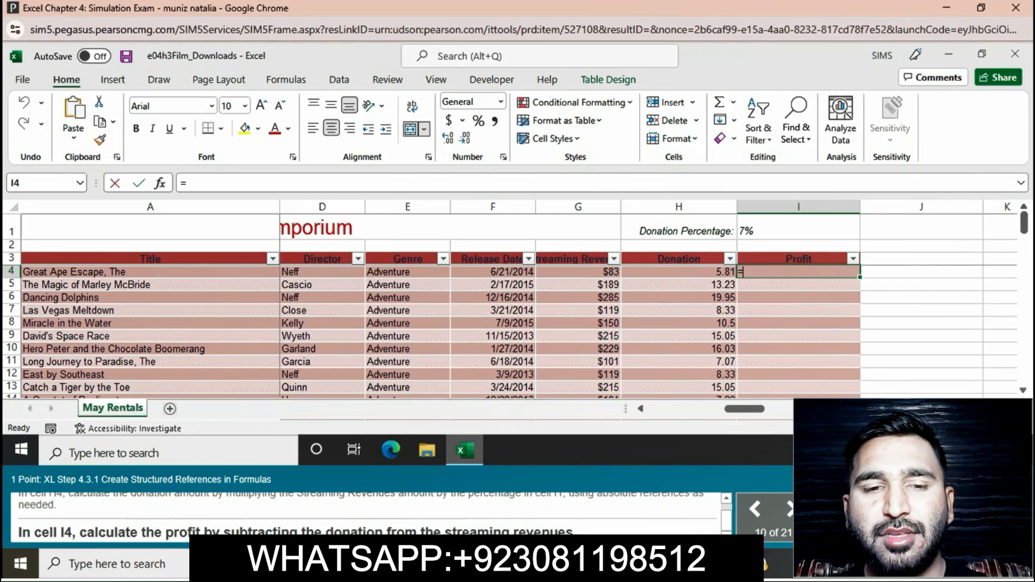
pyautogui.click(679, 272)
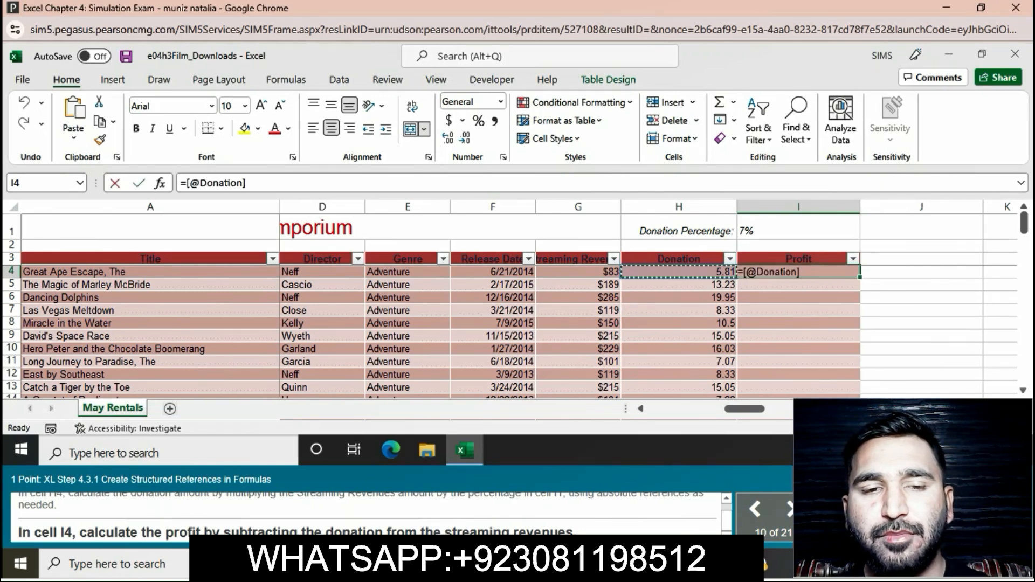
pyautogui.press('Left')
pyautogui.write('-')
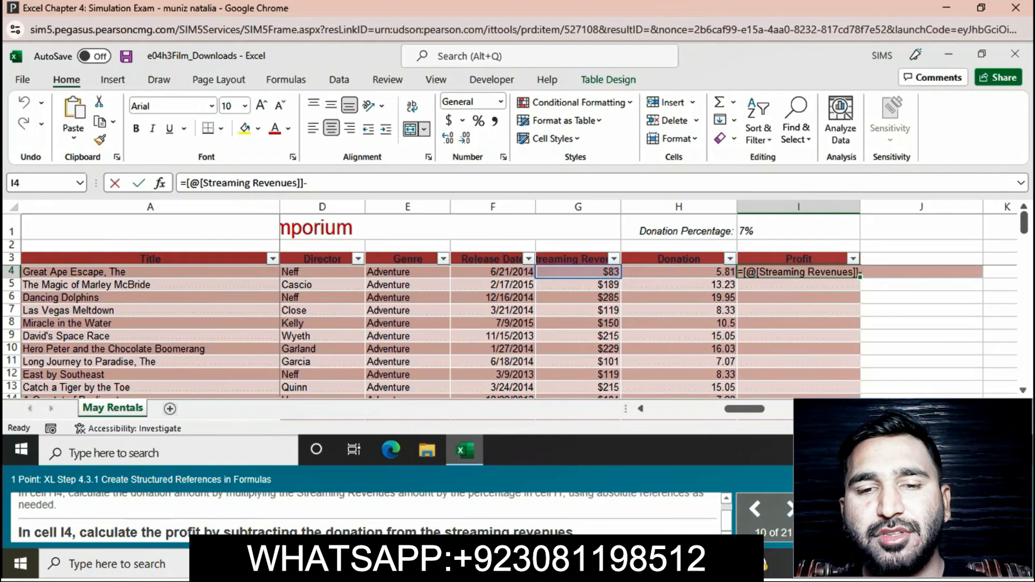
pyautogui.press('Left')
pyautogui.press('Return')
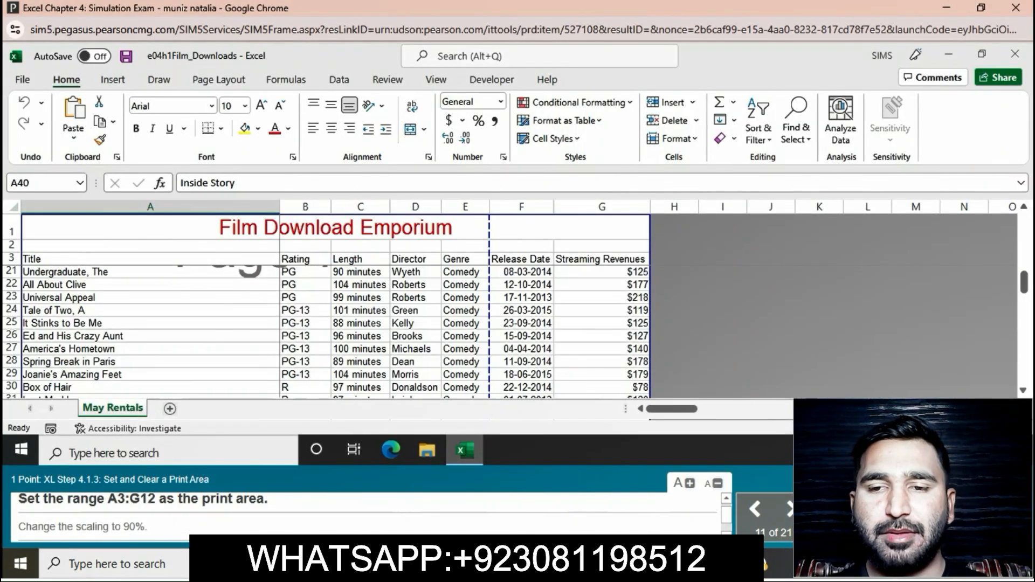
# Copy the range reference A3:G12 from the task instruction and select that range in the May Rentals sheet
pyautogui.moveTo(109, 506); pyautogui.dragTo(155, 506)
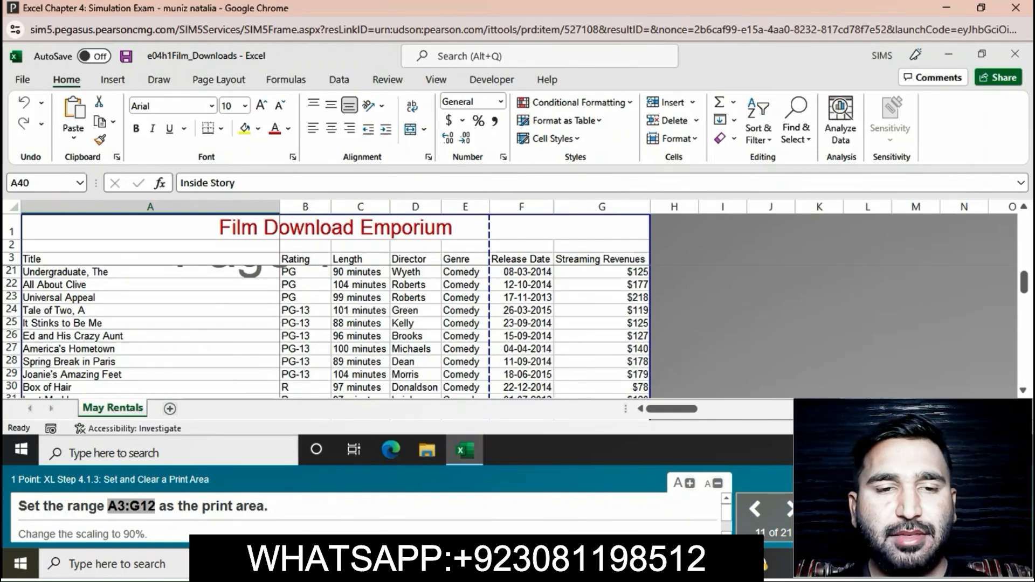
pyautogui.click(32, 182)
pyautogui.hotkey('ctrl', 'v')
pyautogui.press('Return')
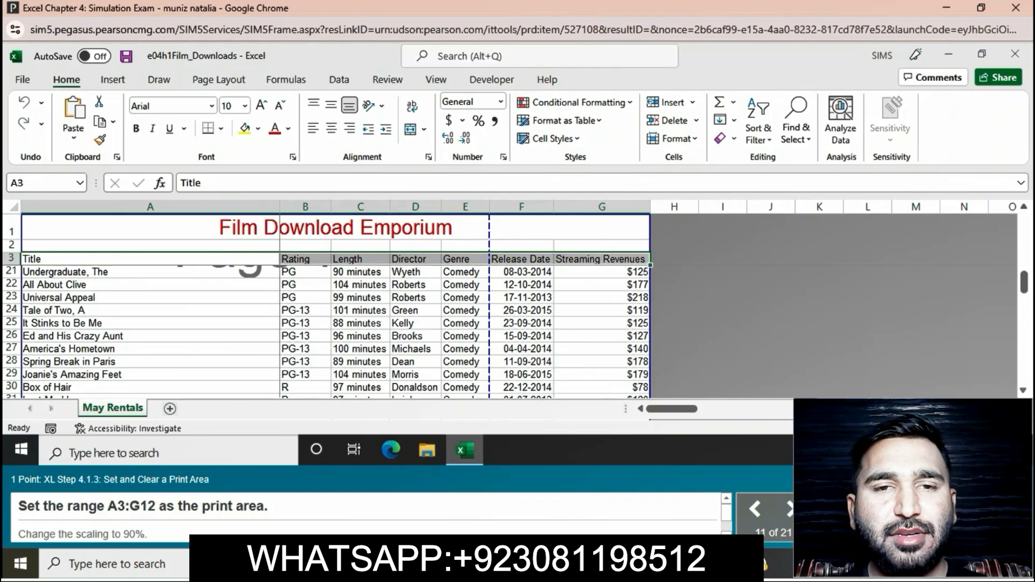
pyautogui.click(219, 79)
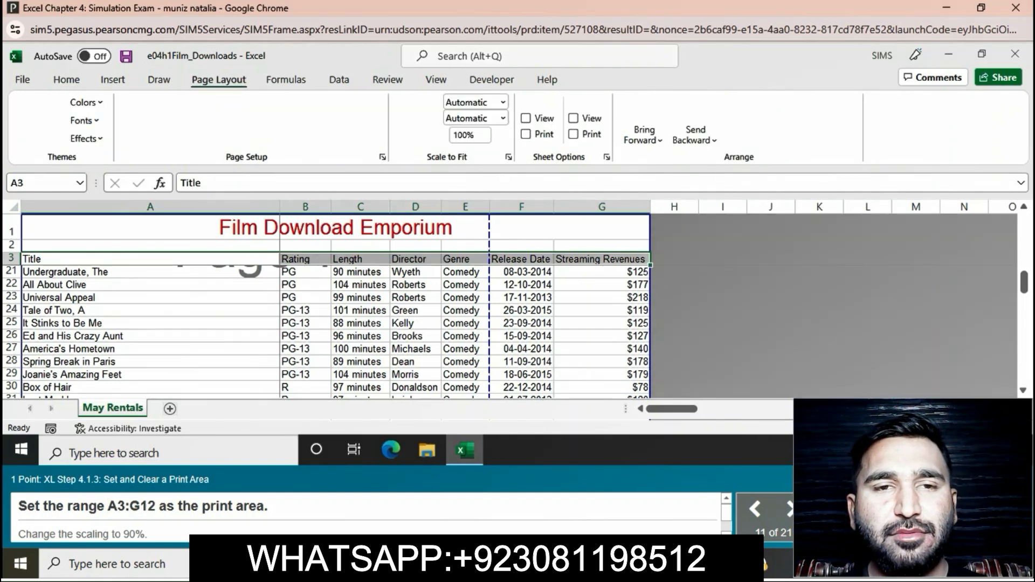
pyautogui.click(382, 157)
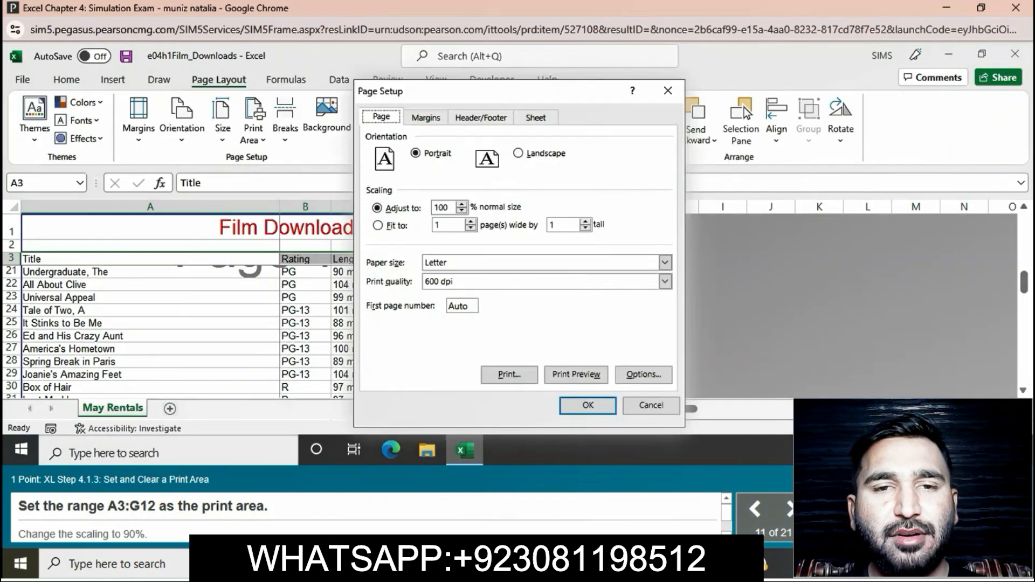
pyautogui.click(536, 118)
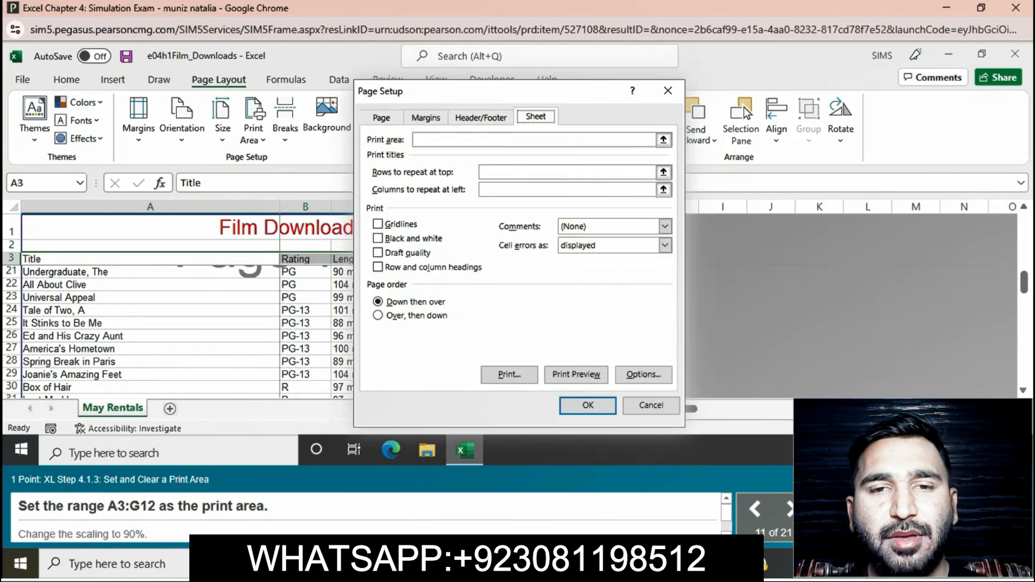
pyautogui.click(567, 172)
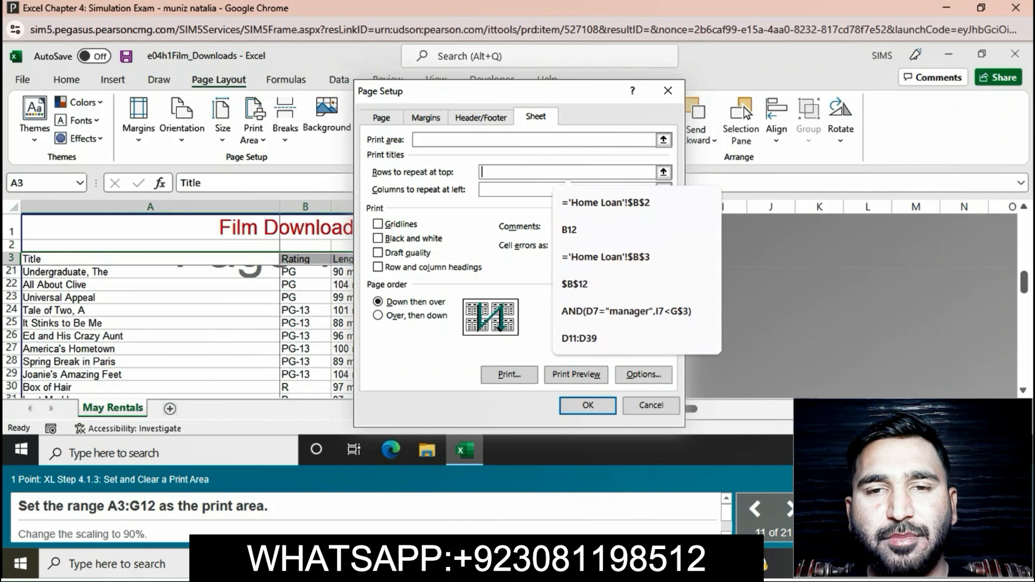
pyautogui.click(668, 91)
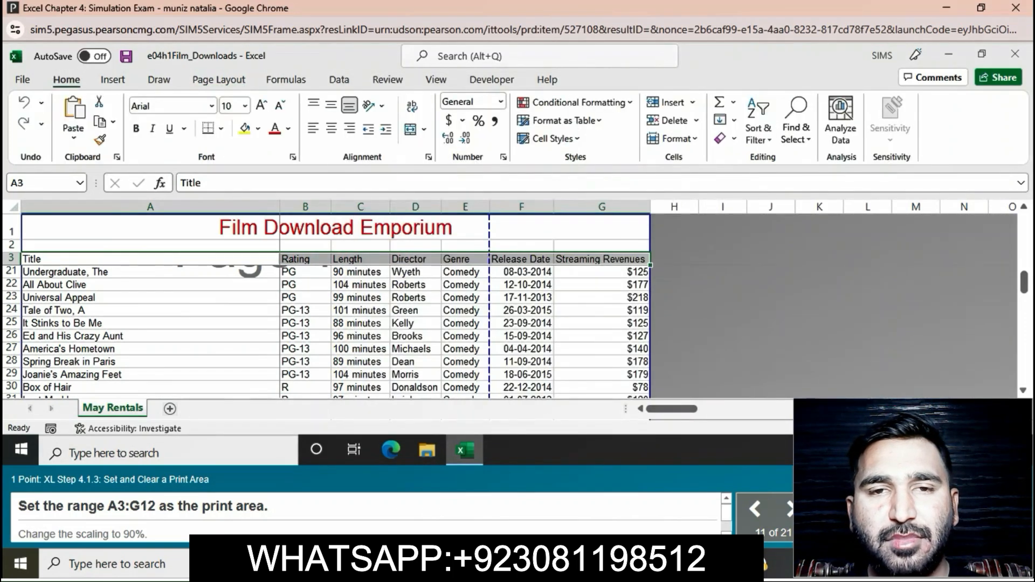
# Set the selected range A3:G12 as the print area
pyautogui.click(219, 80)
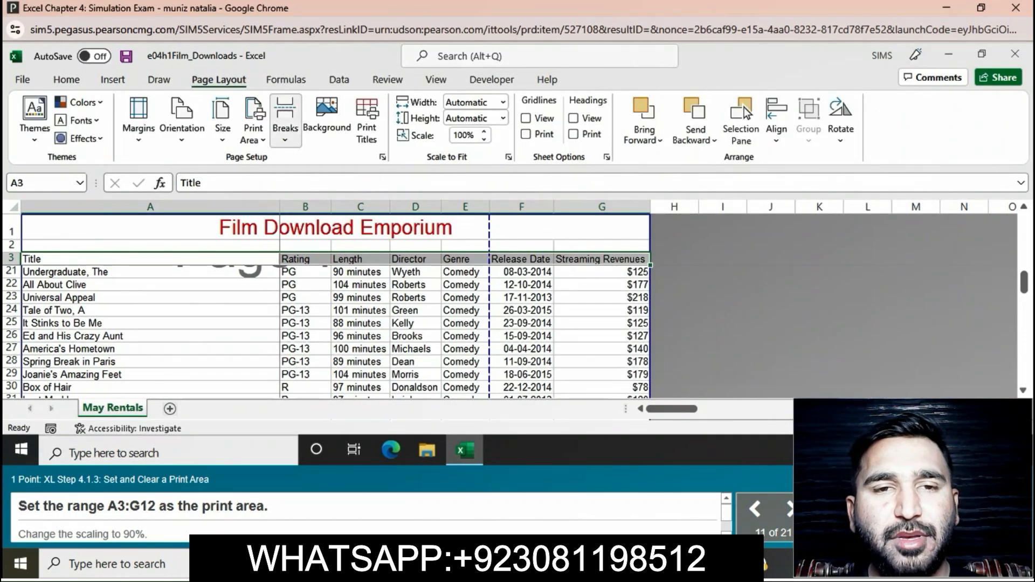
pyautogui.click(253, 132)
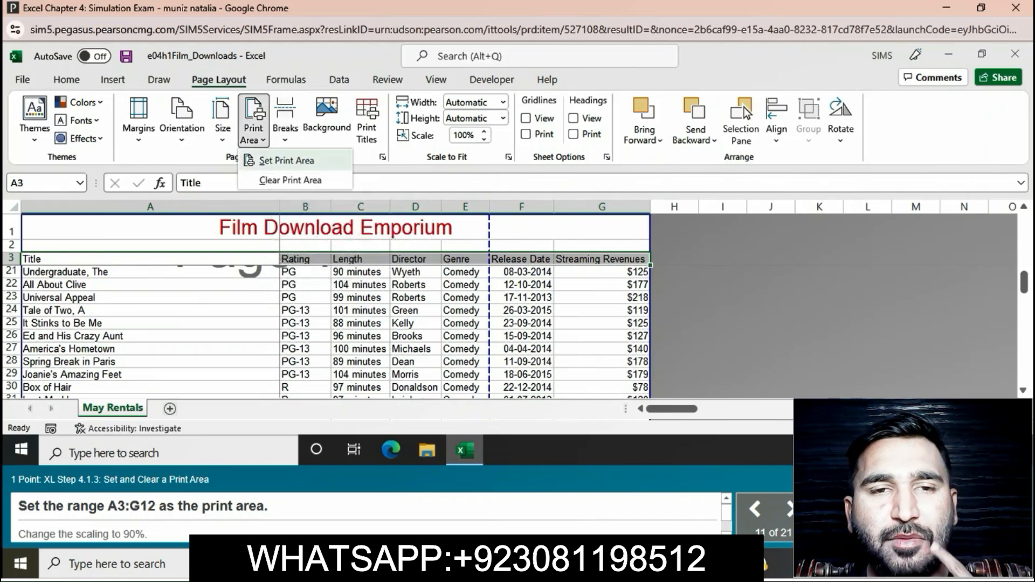
pyautogui.click(286, 160)
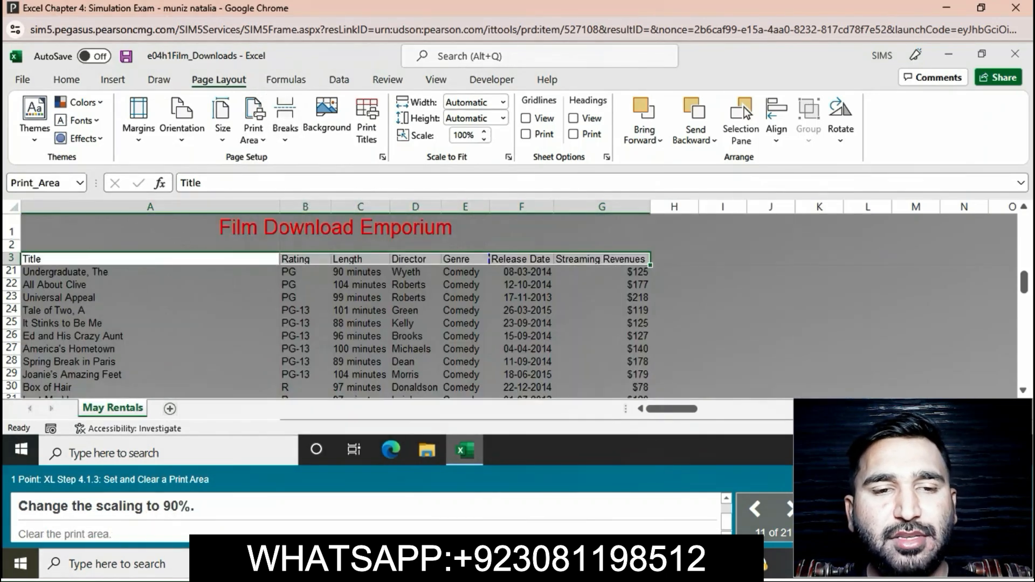
# Change the print scaling to 90% and clear the print area
pyautogui.click(483, 140)
pyautogui.click(484, 139)
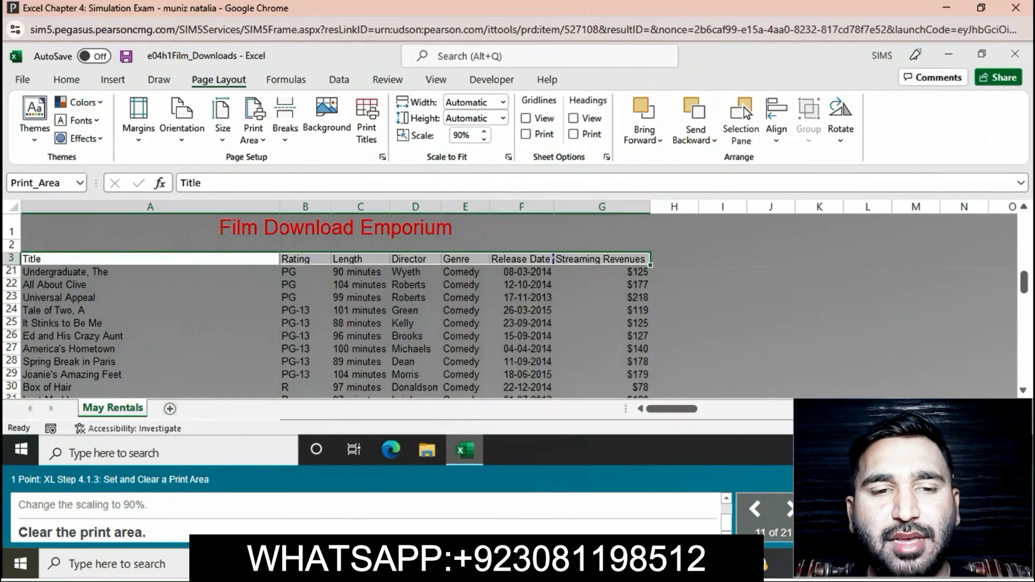
pyautogui.click(254, 121)
pyautogui.click(302, 178)
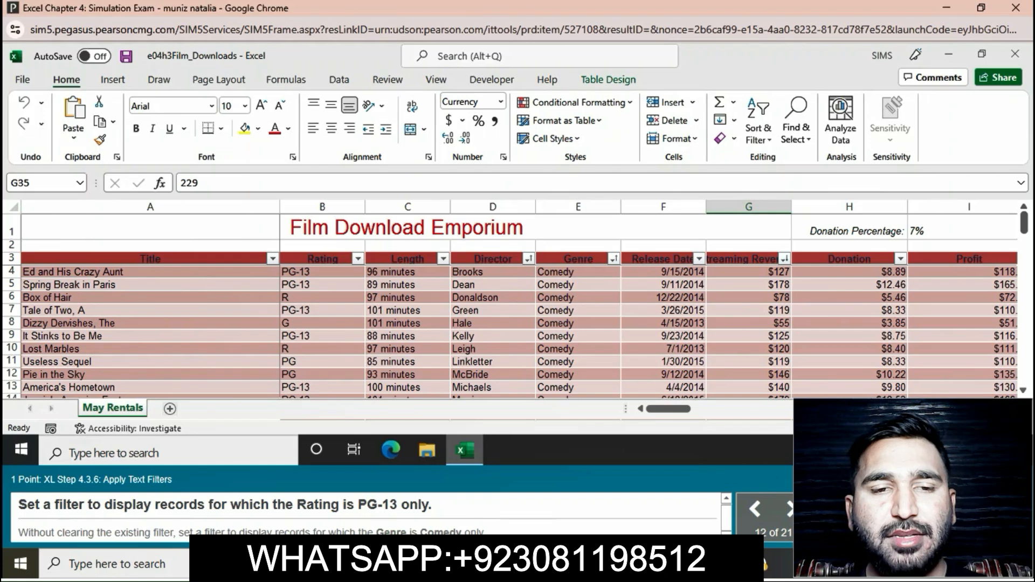
# Filter the Rating column to show only PG-13 records
pyautogui.click(358, 259)
pyautogui.click(420, 199)
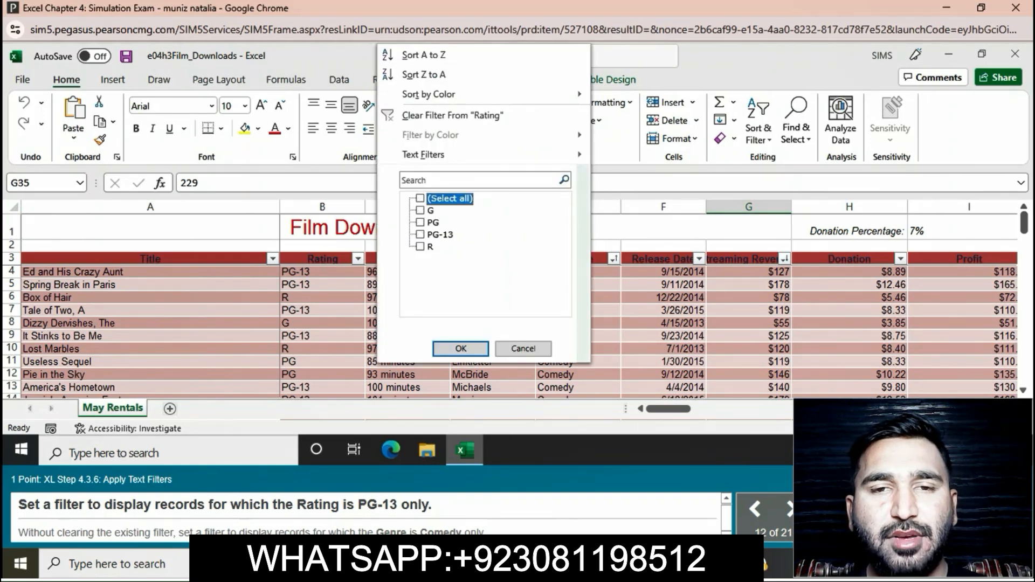
pyautogui.click(420, 235)
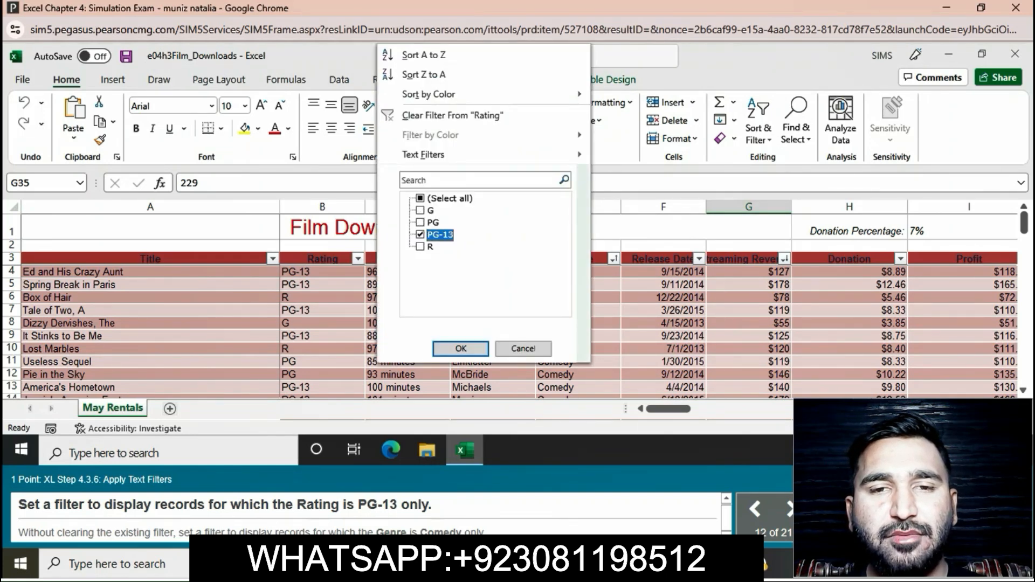
pyautogui.click(461, 348)
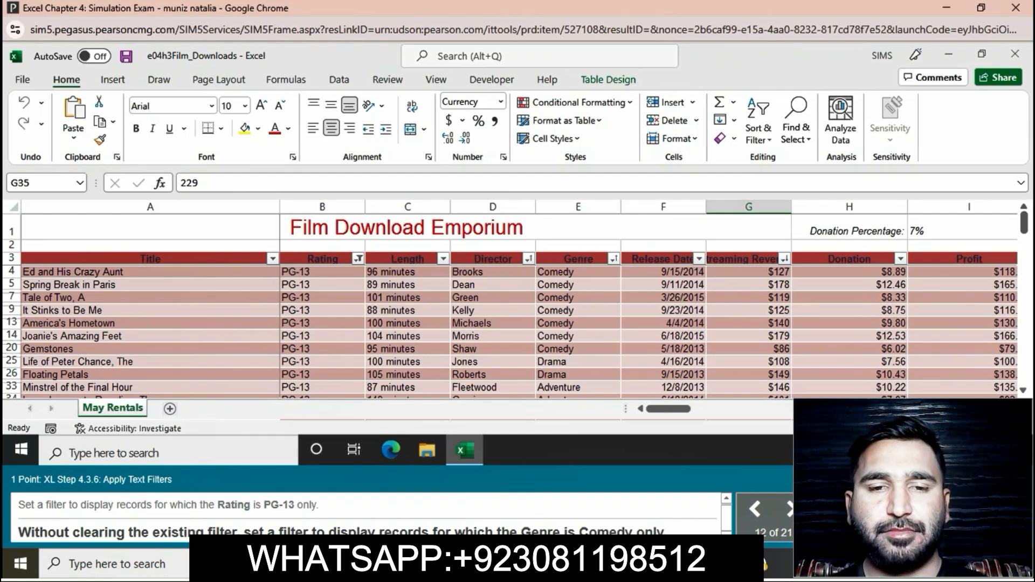
# Filter the Genre column to show only Comedy records, keeping the existing Rating filter
pyautogui.click(614, 259)
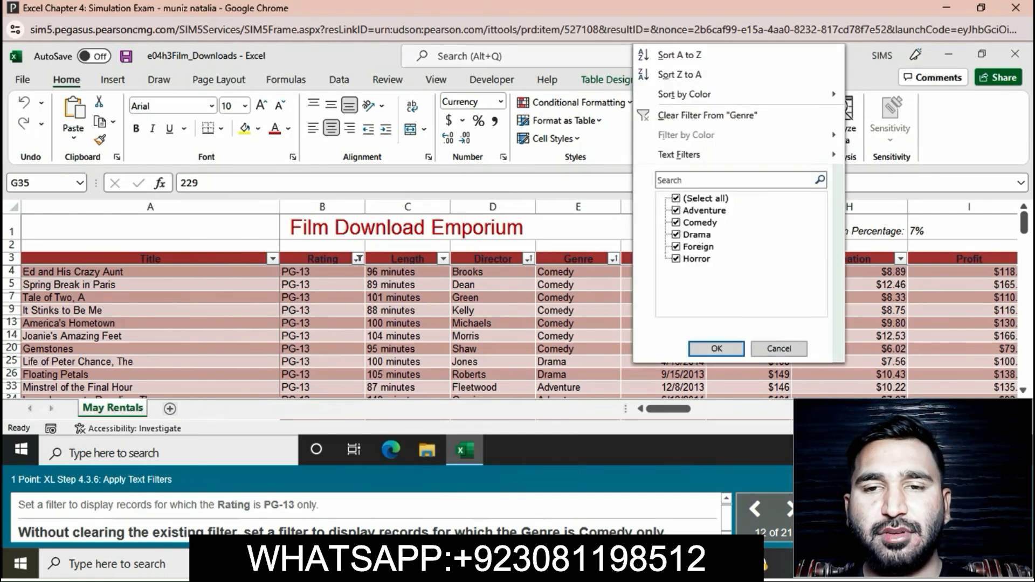
pyautogui.click(676, 199)
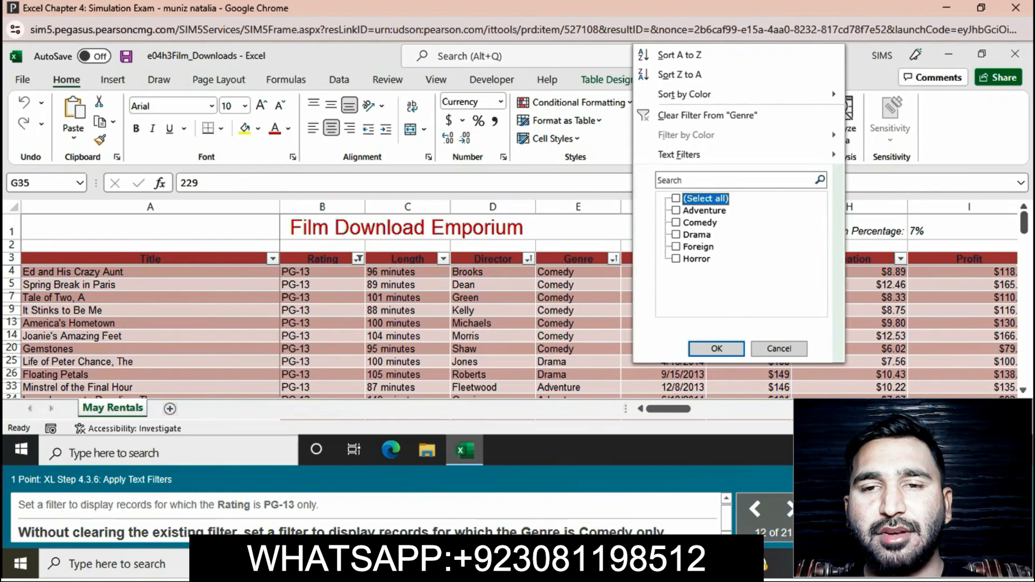
pyautogui.click(676, 223)
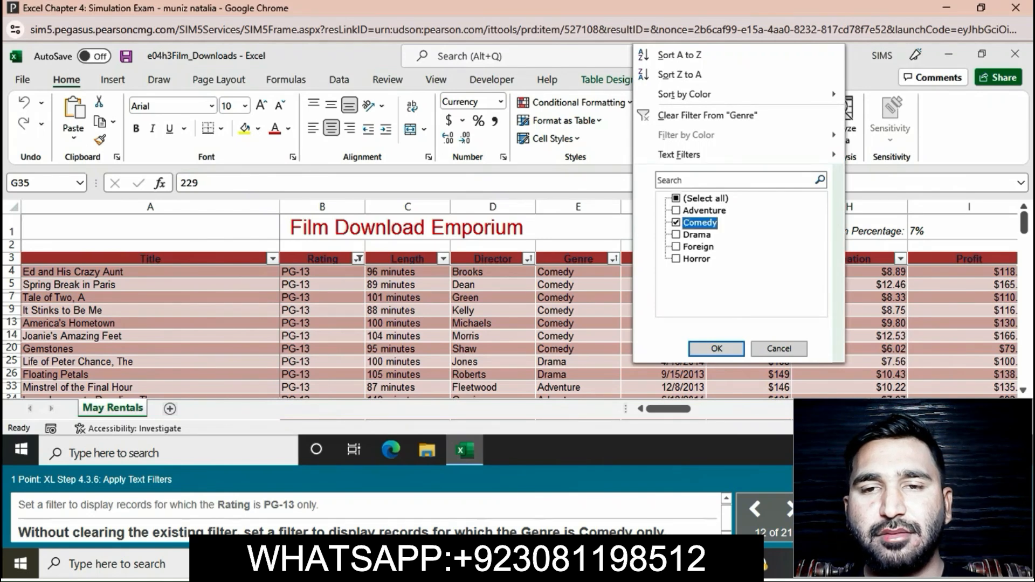
pyautogui.click(716, 349)
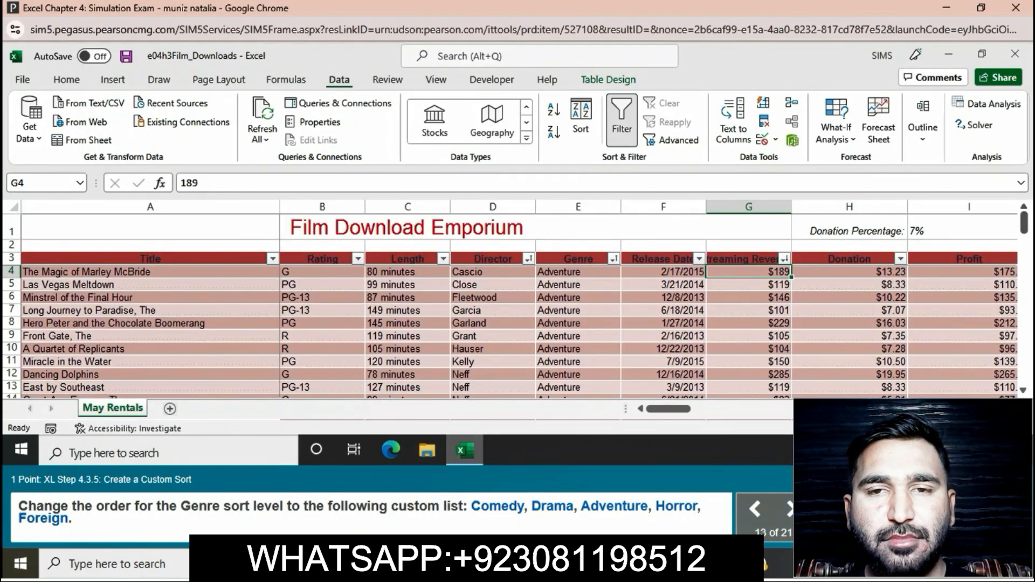
# Start a custom sort of the film table and choose to define a custom list as the Genre level's order
pyautogui.click(579, 259)
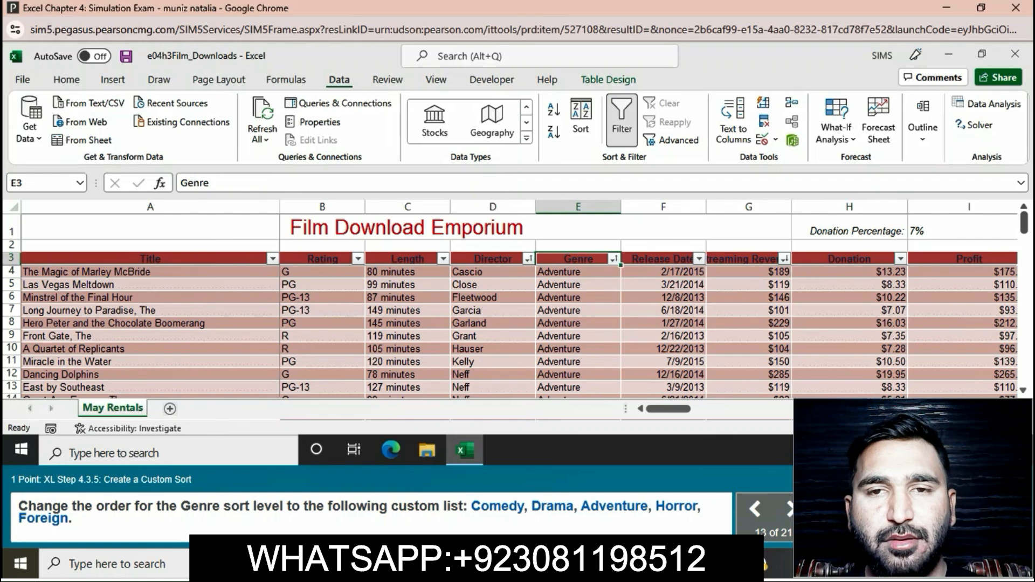
pyautogui.click(66, 79)
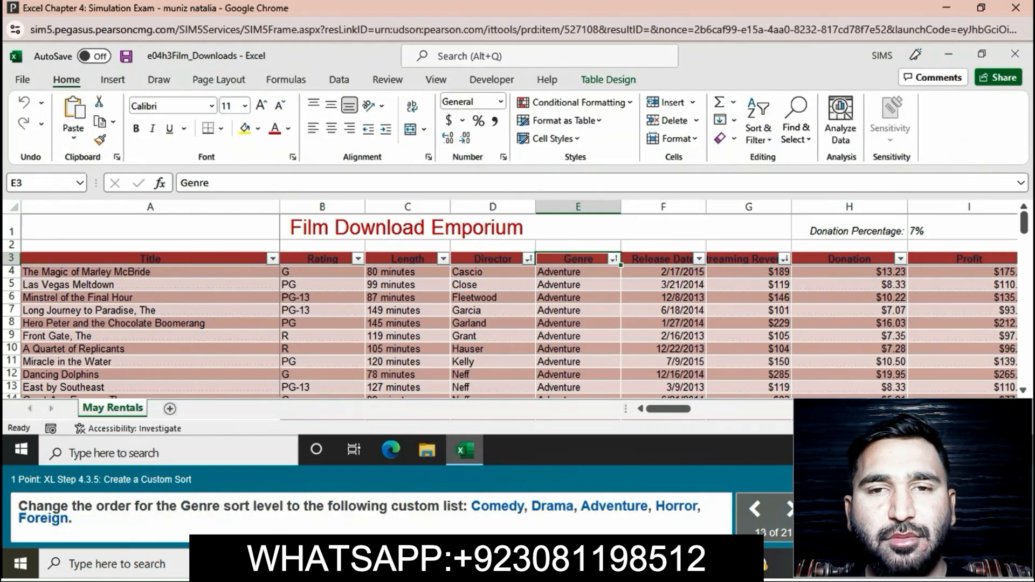
pyautogui.click(759, 129)
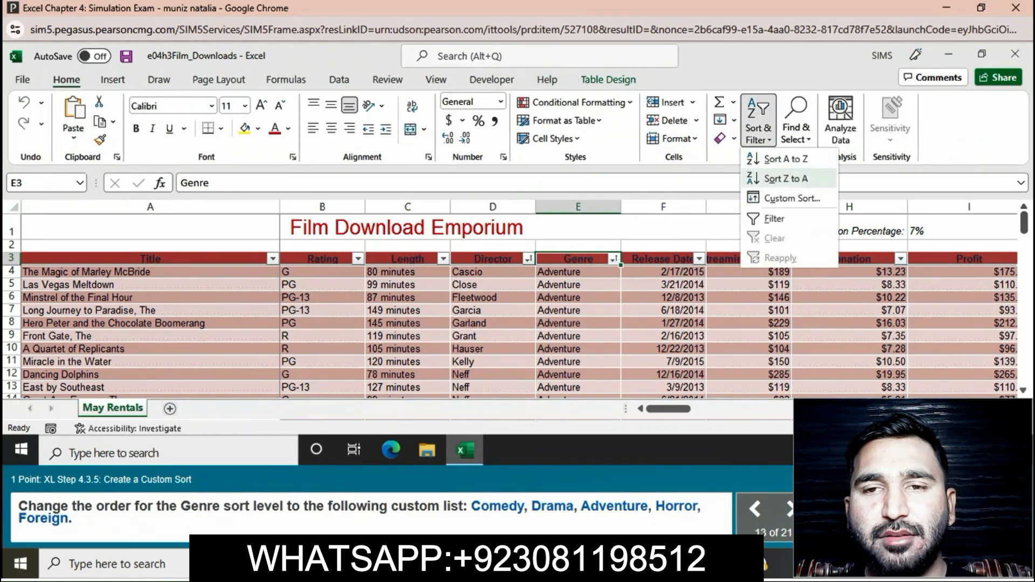
pyautogui.click(765, 195)
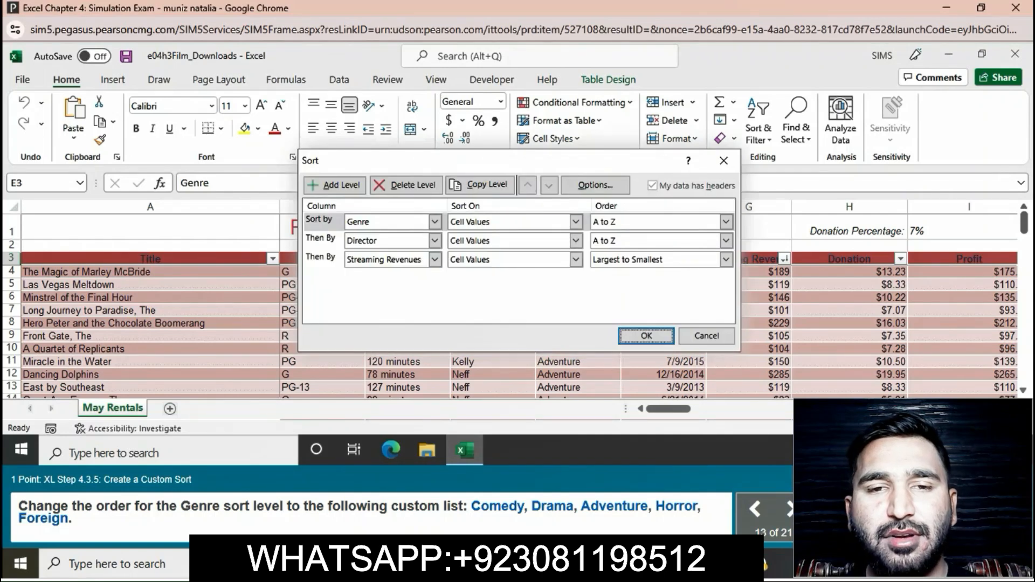
pyautogui.click(726, 222)
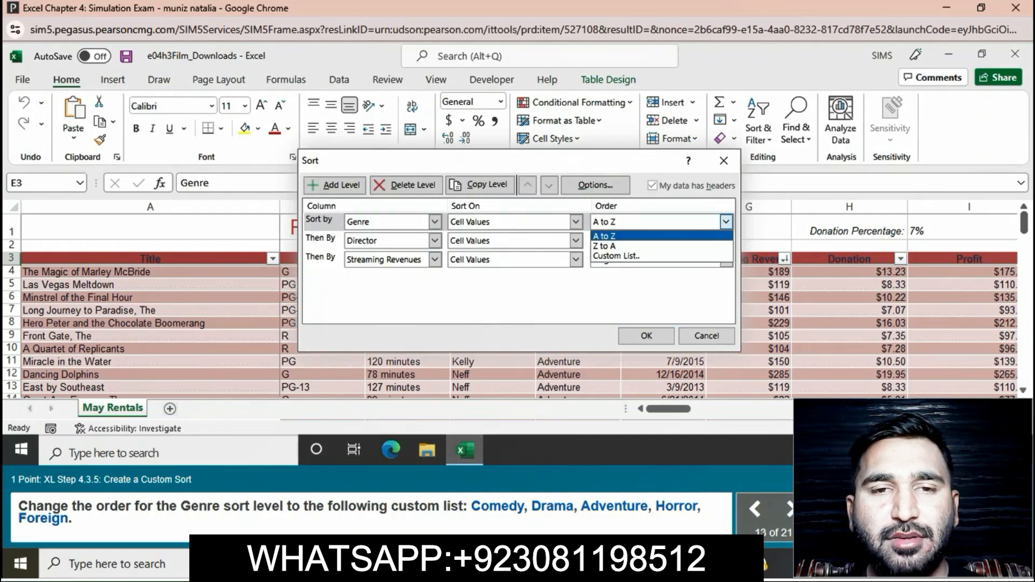
pyautogui.click(617, 256)
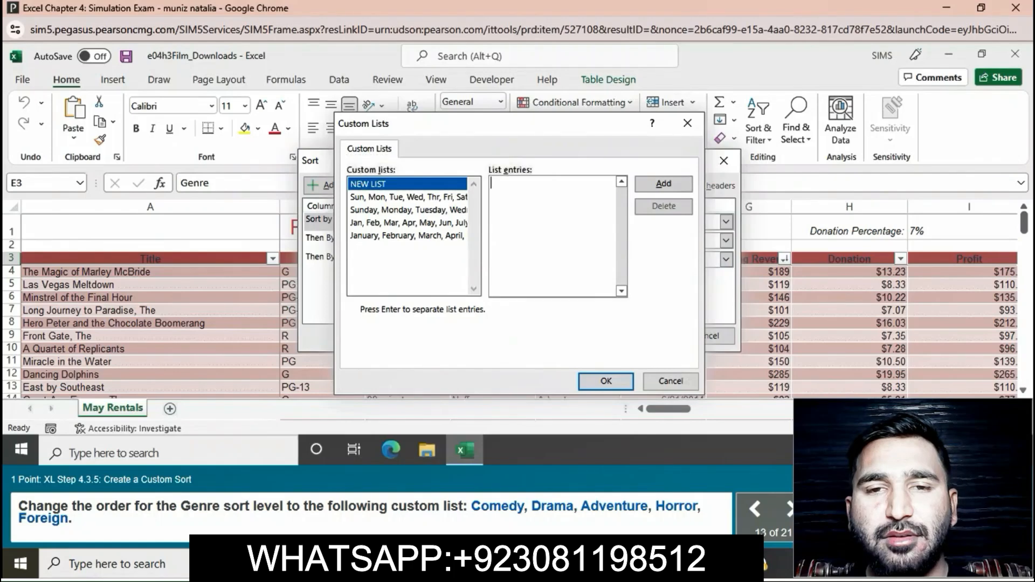
# Enter the custom list Comedy, Drama, Adventure, Horror, Foreign for the Genre order and apply the sort
pyautogui.write('C')
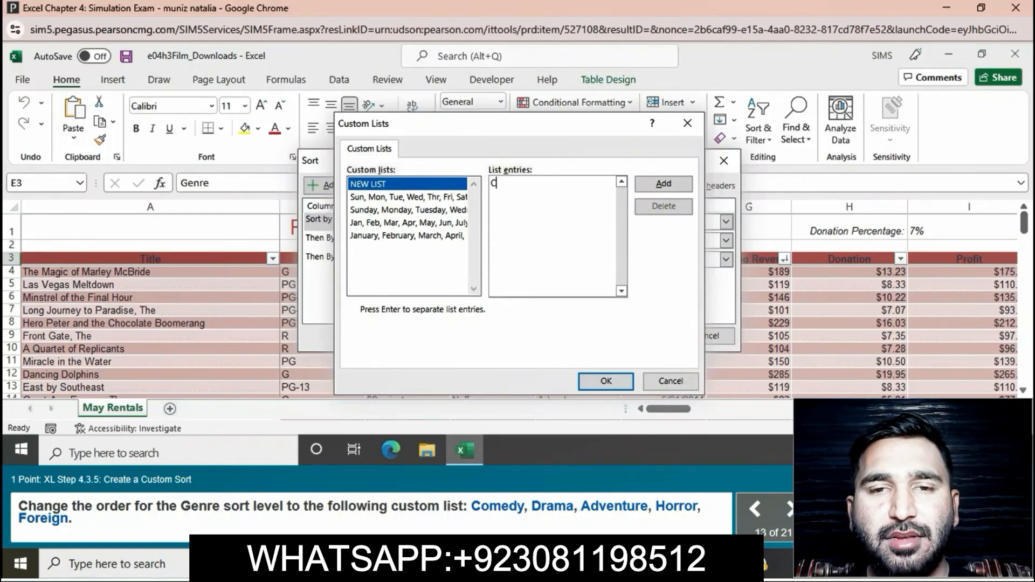
pyautogui.write('omed')
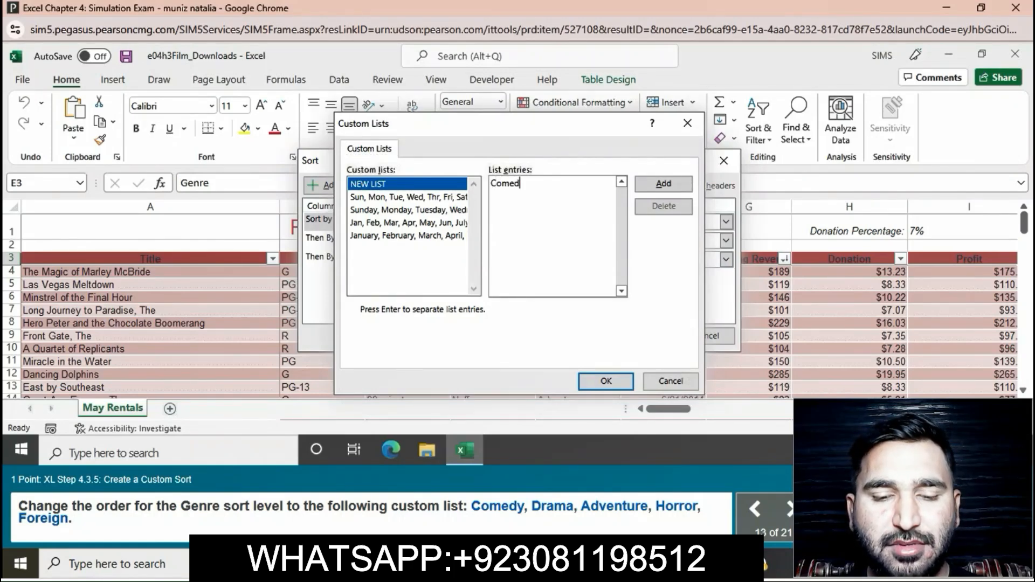
pyautogui.write('y,')
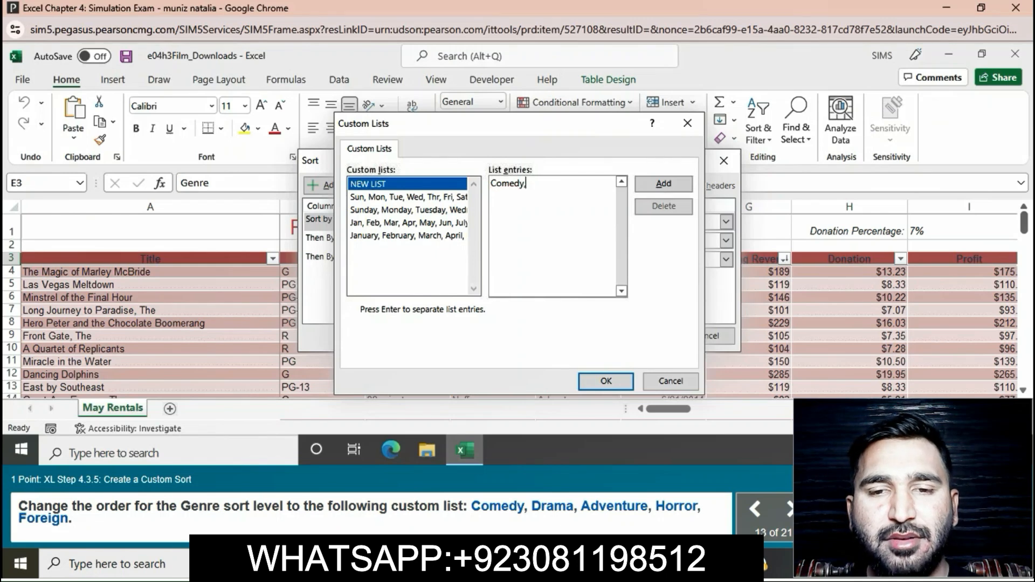
pyautogui.write(' Drama')
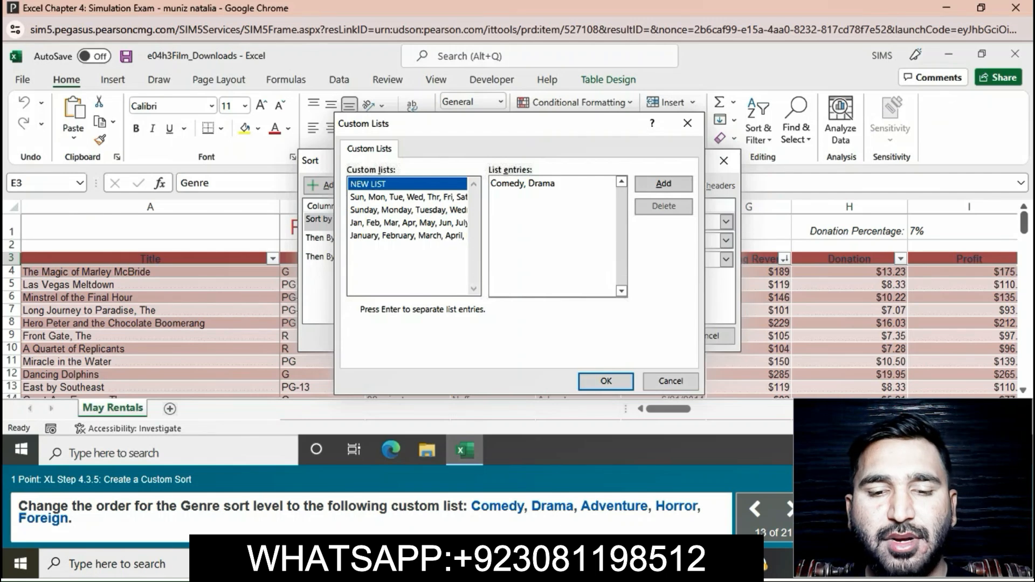
pyautogui.write(',')
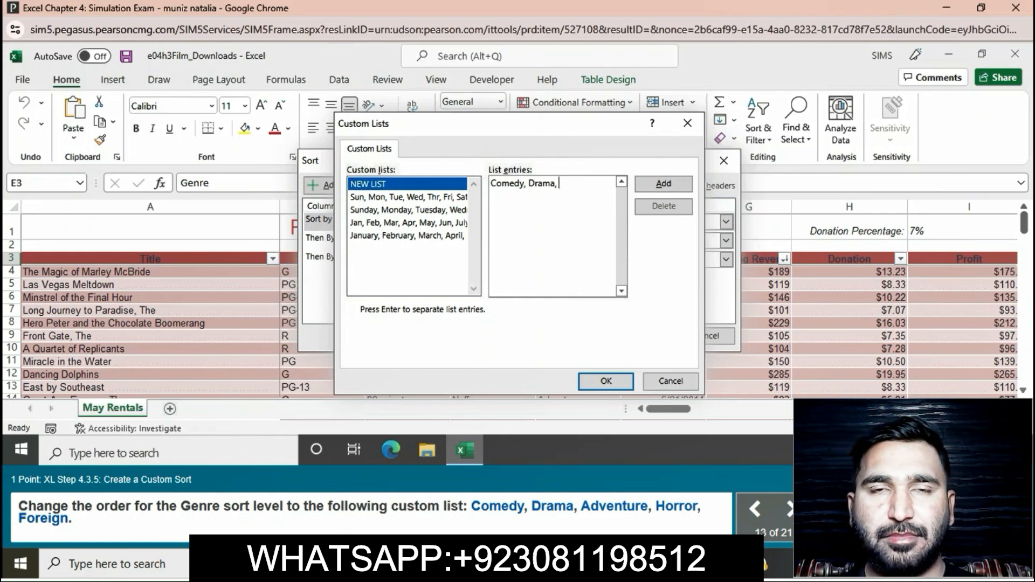
pyautogui.write('Adv')
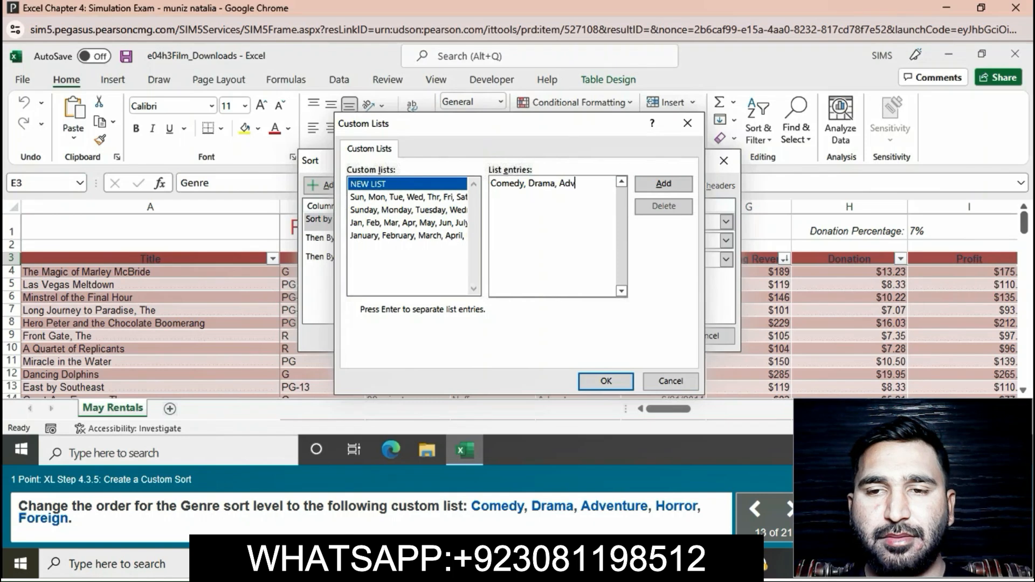
pyautogui.write('enture')
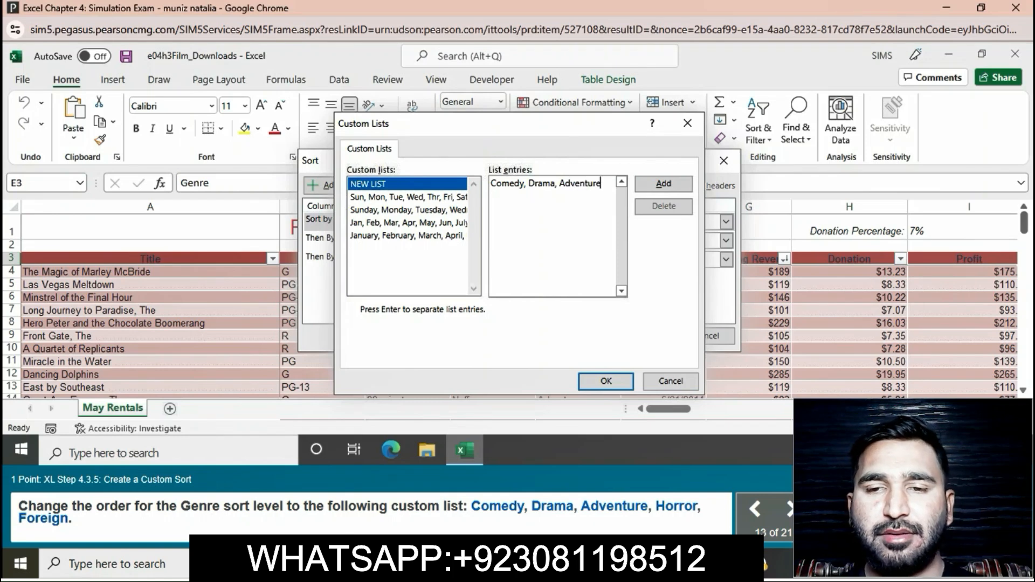
pyautogui.write(', Horr')
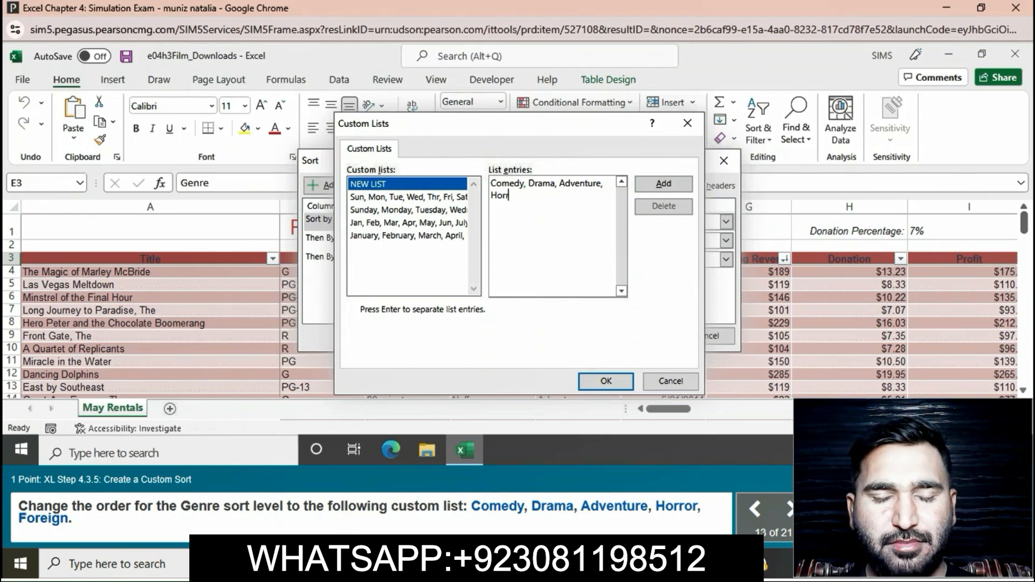
pyautogui.write('or,')
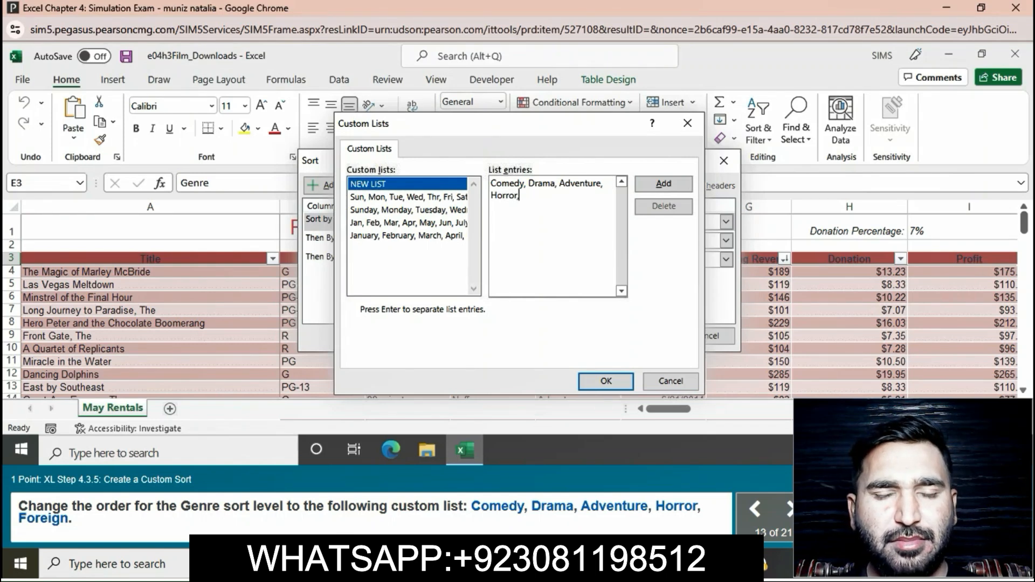
pyautogui.write(' Foreign')
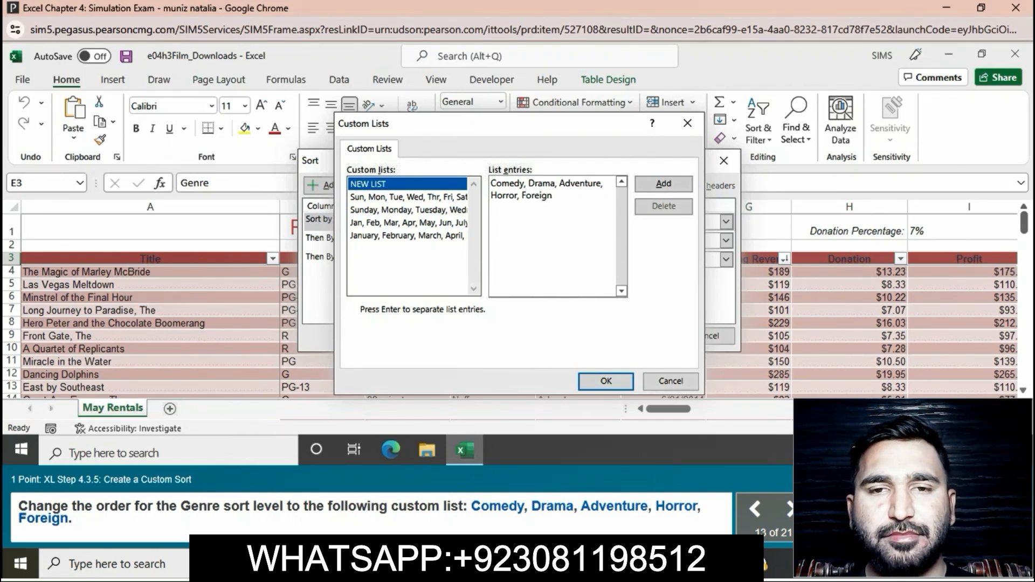
pyautogui.click(606, 381)
pyautogui.press('Return')
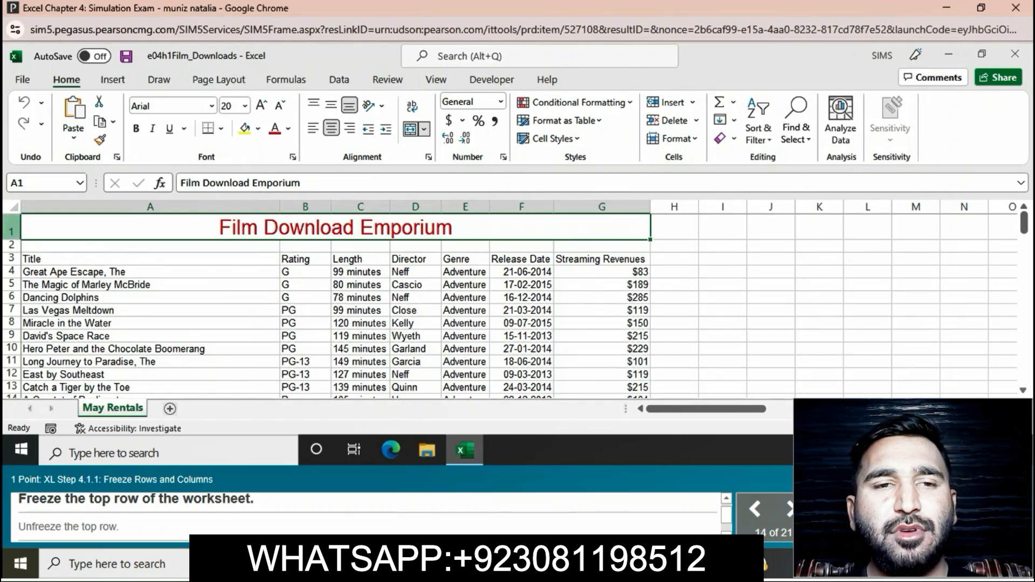
# Freeze the top row of the May Rentals worksheet
pyautogui.click(11, 229)
pyautogui.click(435, 80)
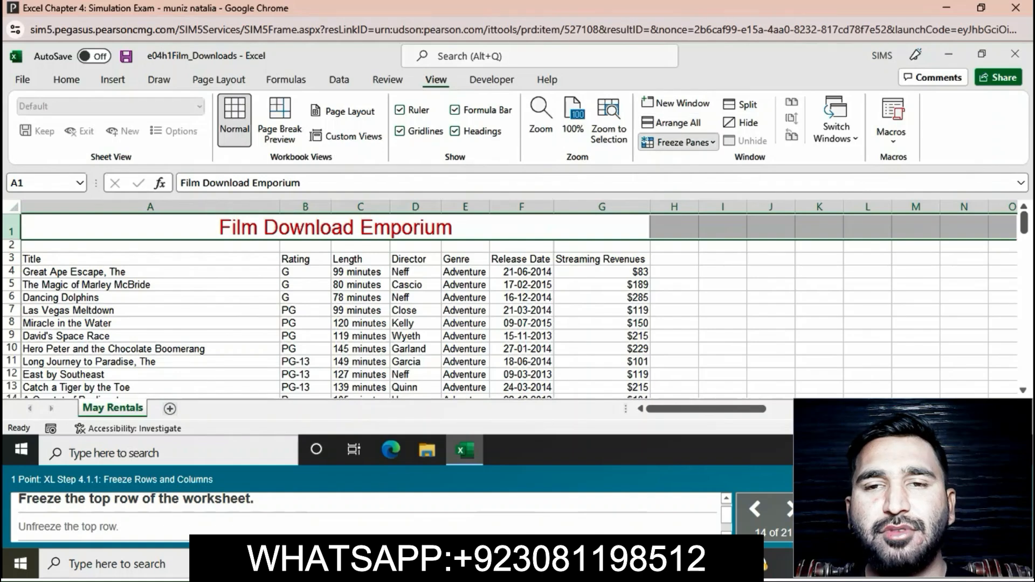
pyautogui.click(679, 141)
pyautogui.click(695, 204)
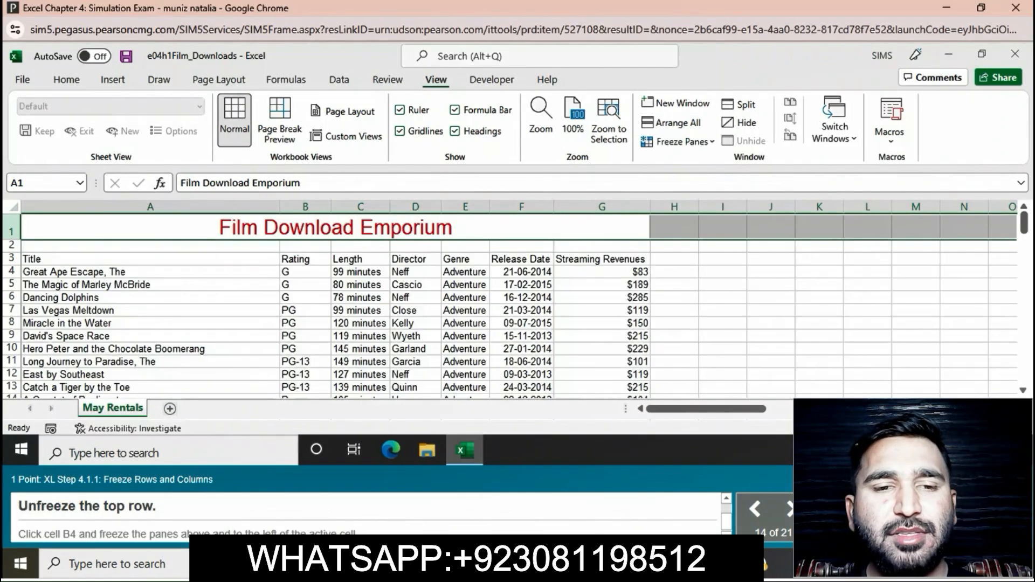
# Unfreeze the top row and freeze the panes above and to the left of cell B4
pyautogui.click(678, 141)
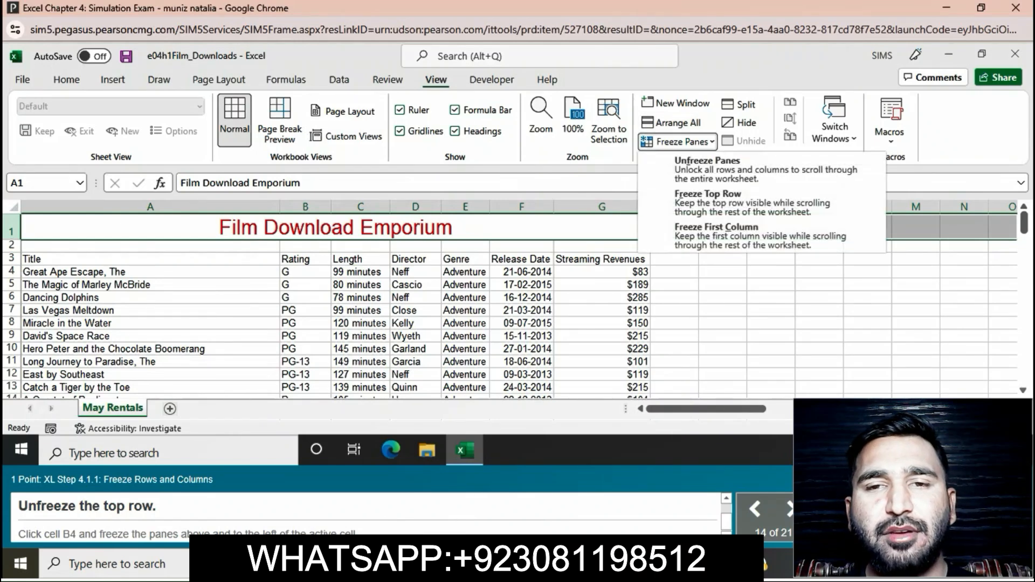
pyautogui.click(744, 170)
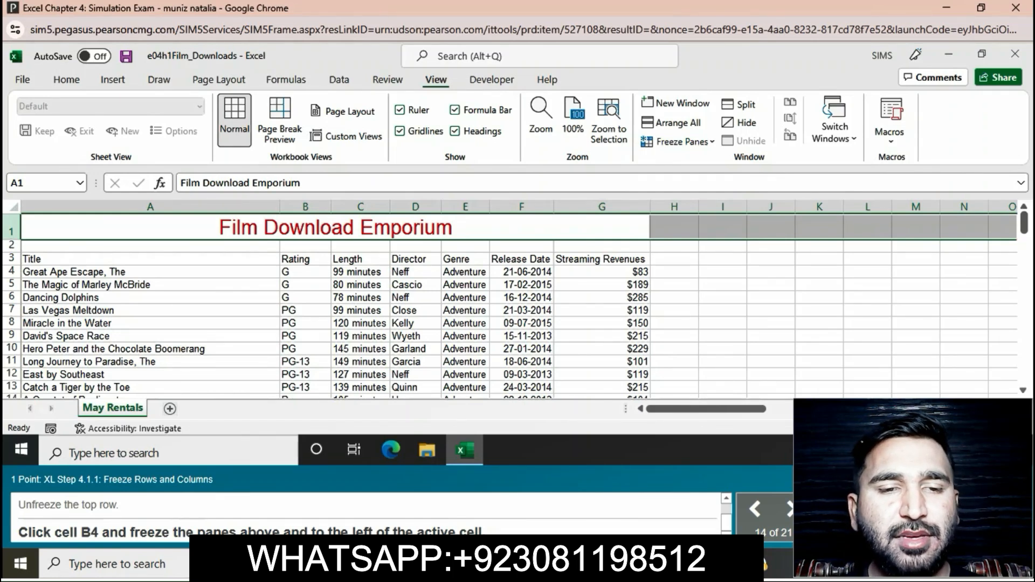
pyautogui.click(306, 273)
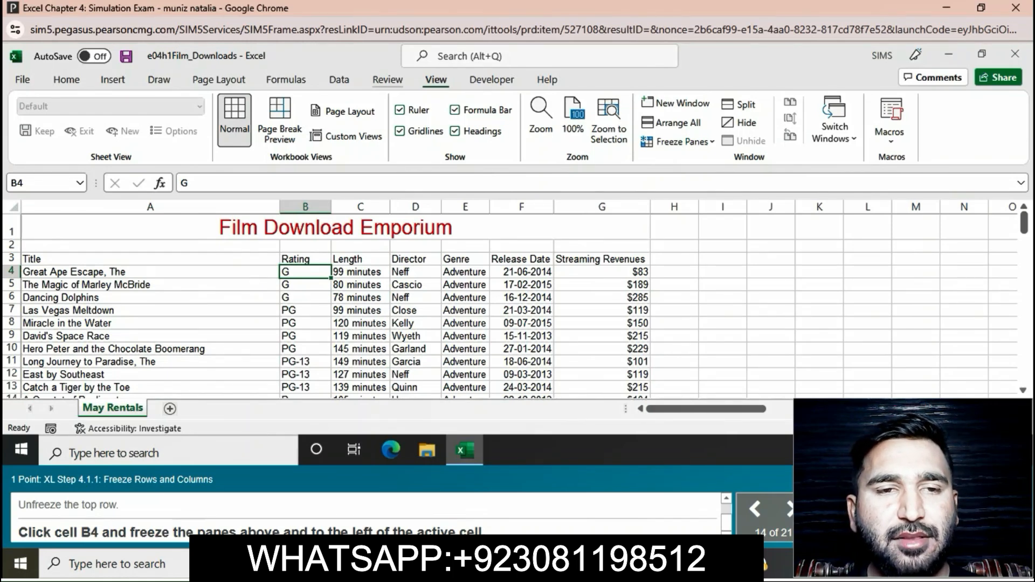
pyautogui.click(680, 142)
pyautogui.click(755, 171)
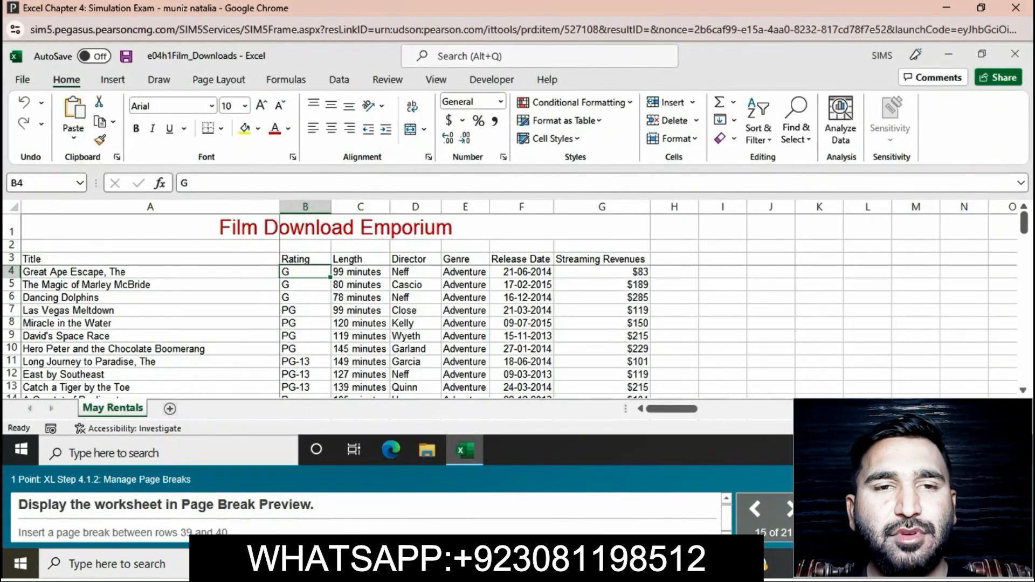
# Display the May Rentals worksheet in Page Break Preview
pyautogui.click(465, 361)
pyautogui.click(436, 80)
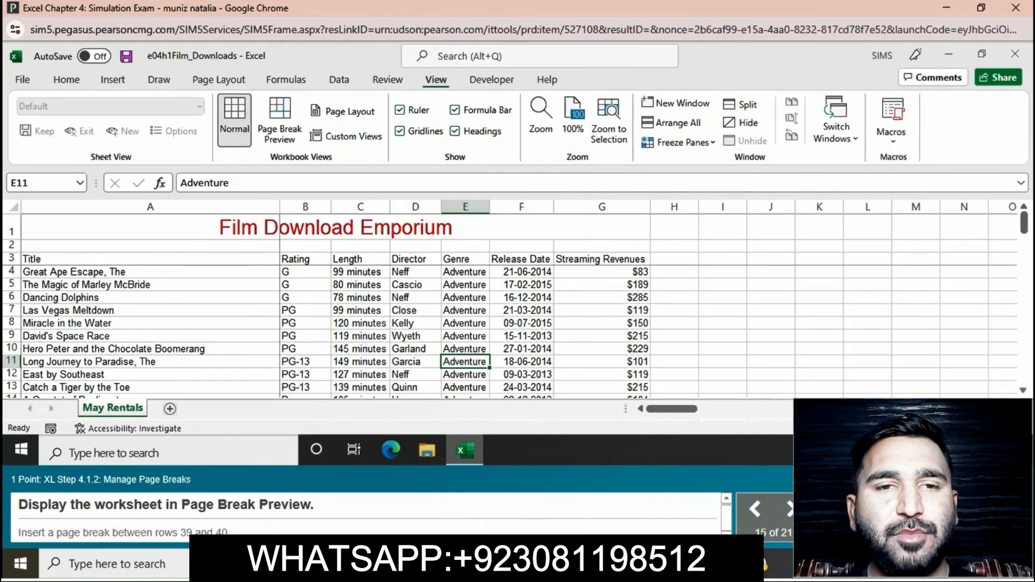
pyautogui.click(280, 121)
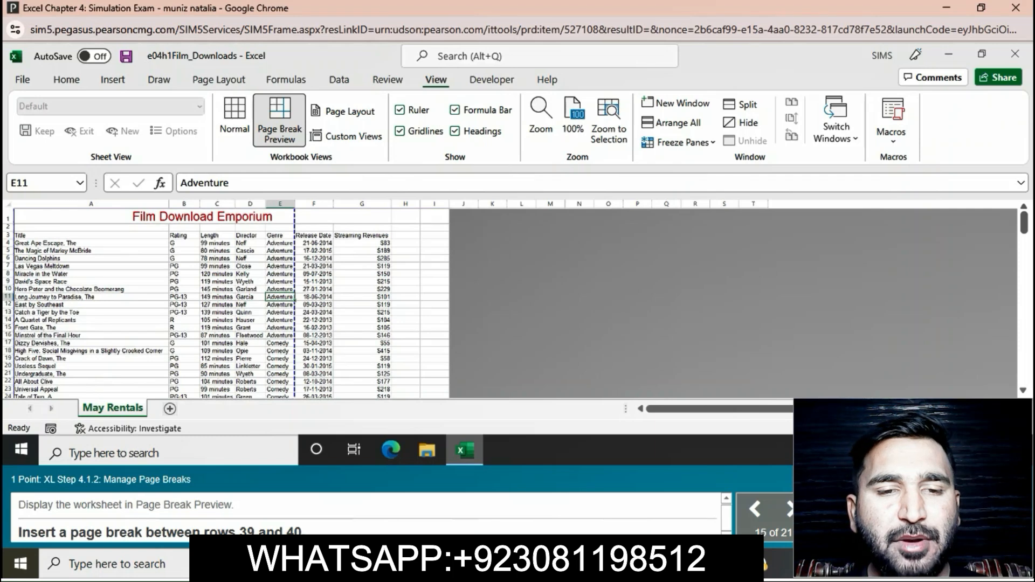
# Try to insert a page break between rows 39 and 40, working from row 40 and from row 39 selected whole
pyautogui.scroll(-11, 226, 302)
pyautogui.scroll(2, 151, 208)
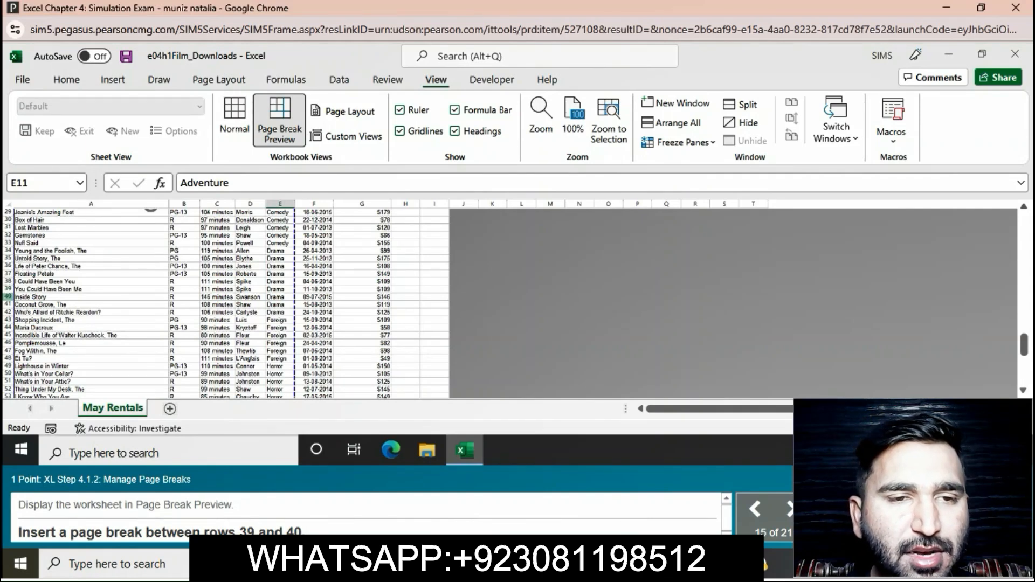
pyautogui.click(8, 297)
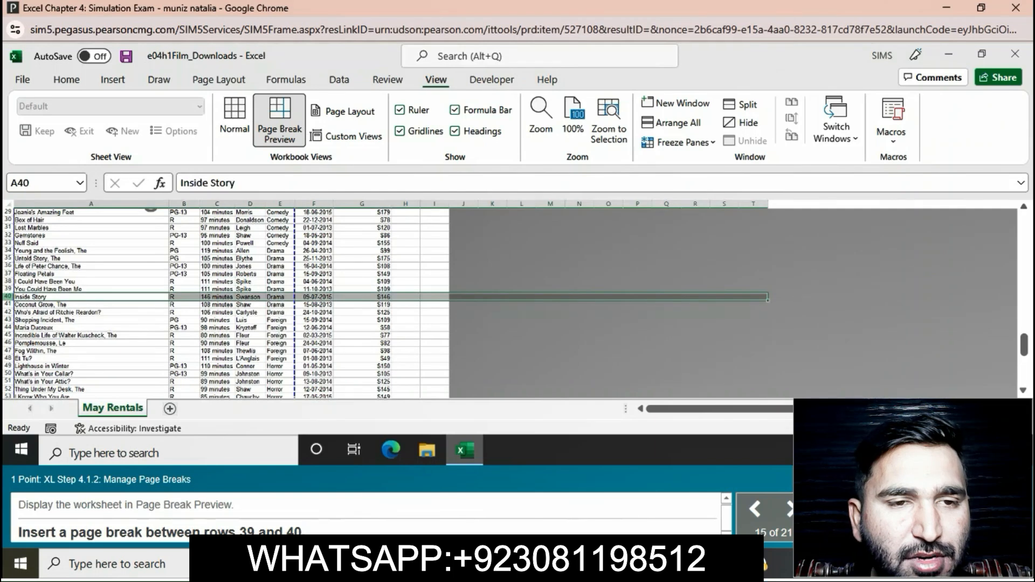
pyautogui.click(218, 79)
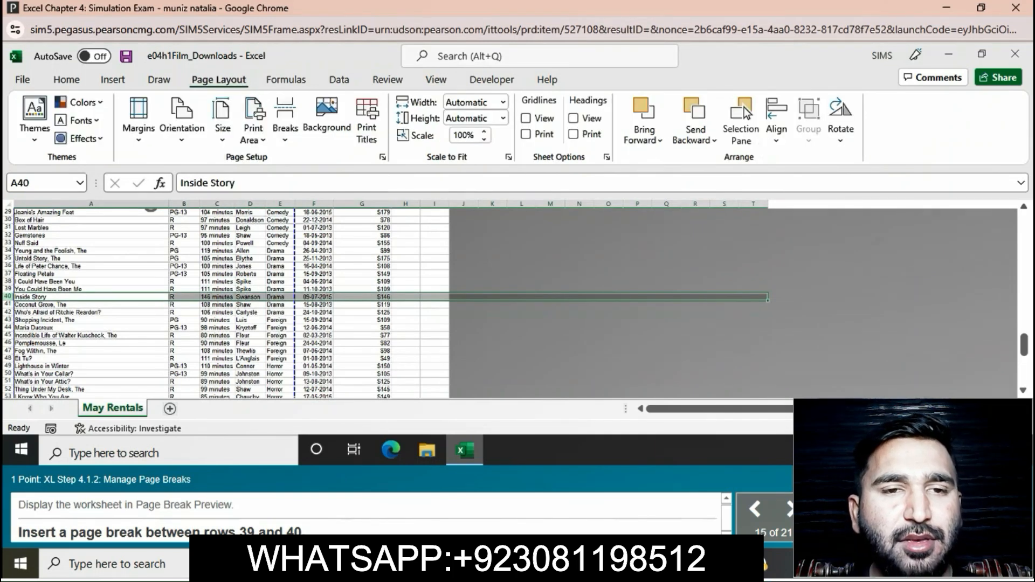
pyautogui.click(285, 128)
pyautogui.click(328, 160)
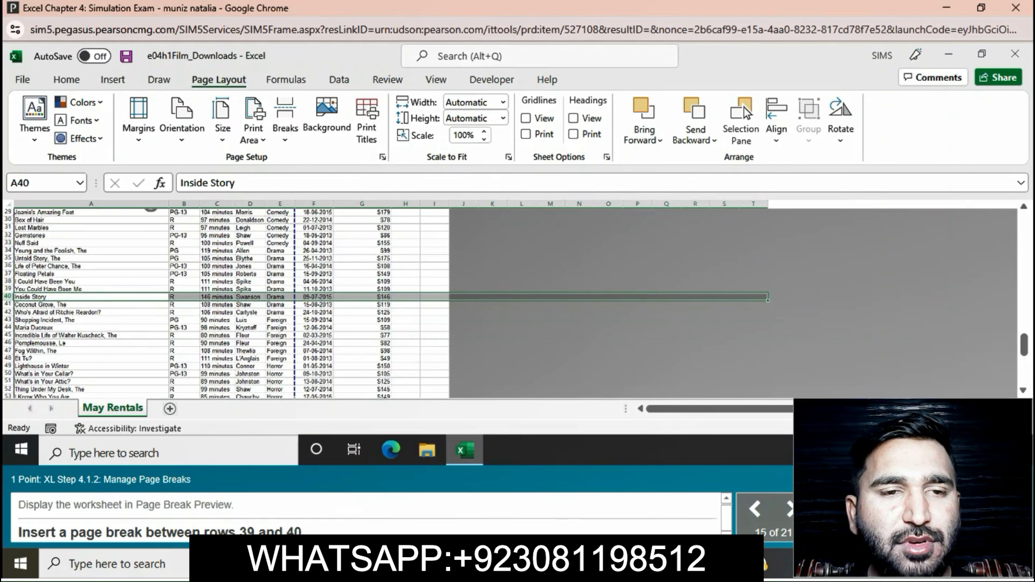
pyautogui.click(7, 289)
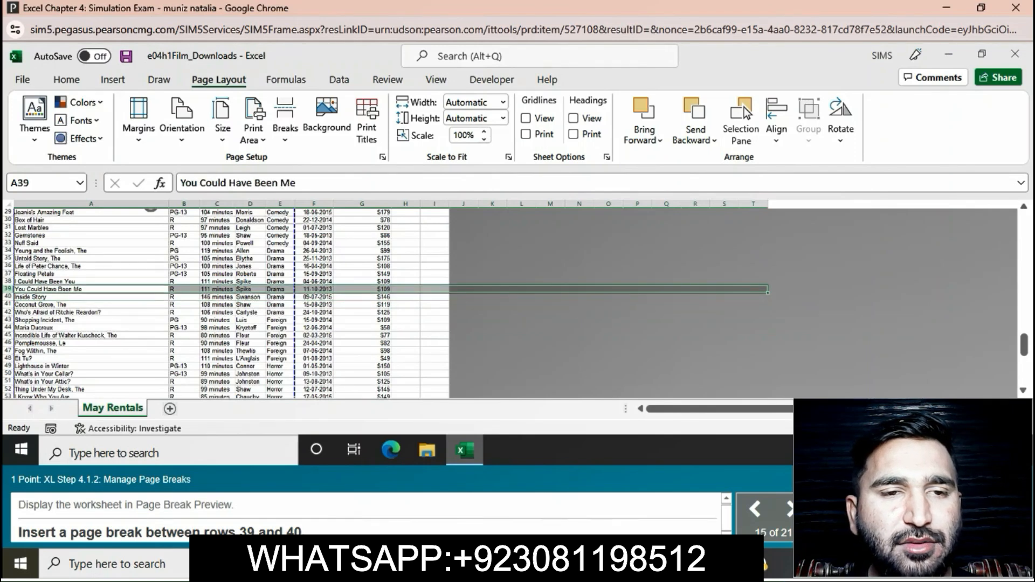
pyautogui.click(285, 118)
pyautogui.click(319, 149)
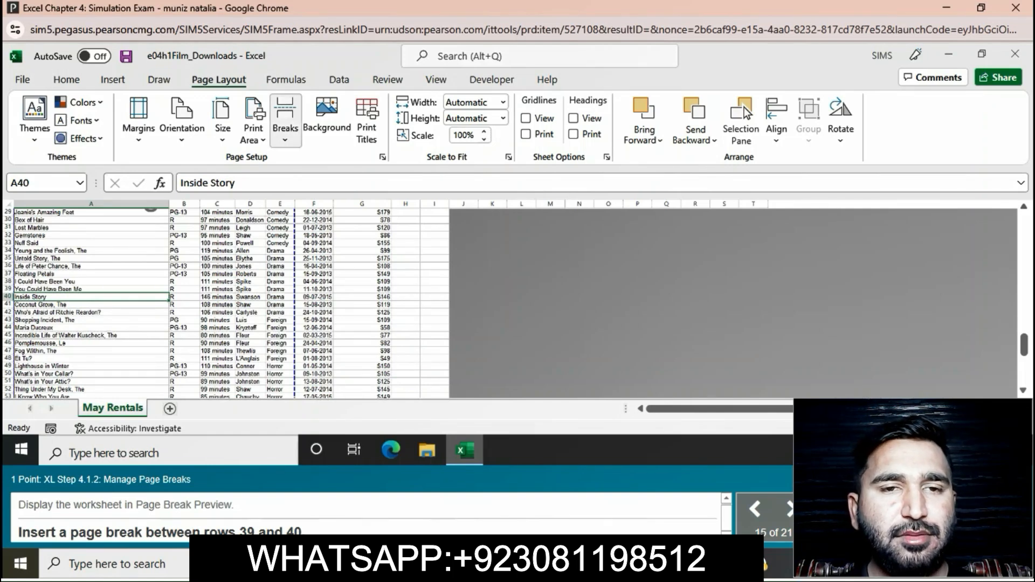
# Insert a page break between rows 39 and 40, with only cell A40 selected
pyautogui.click(285, 120)
pyautogui.click(328, 159)
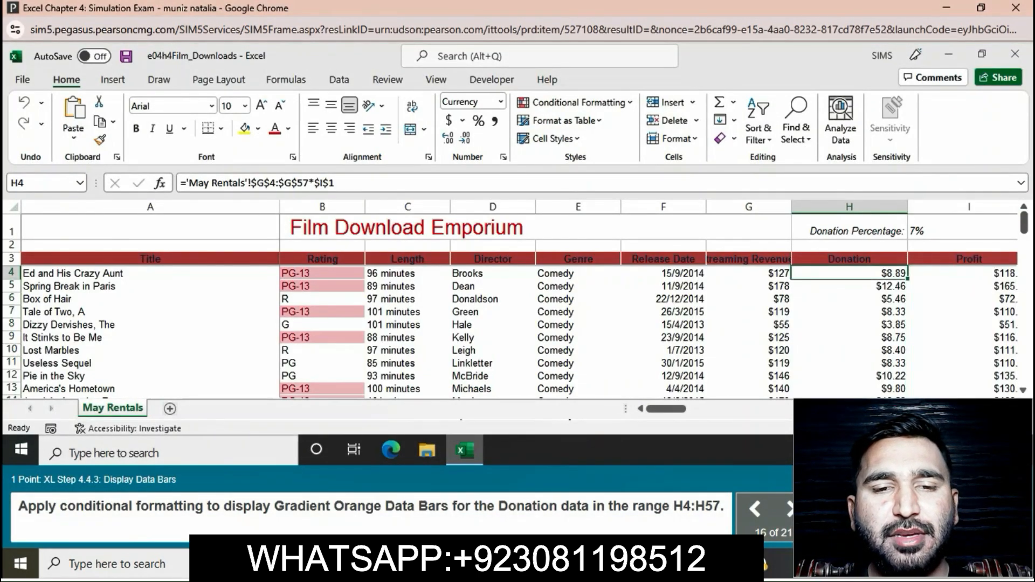
# Apply gradient-fill orange data bars to the Donation data in the range H4:H57
pyautogui.click(963, 312)
pyautogui.moveTo(858, 273); pyautogui.dragTo(857, 362)
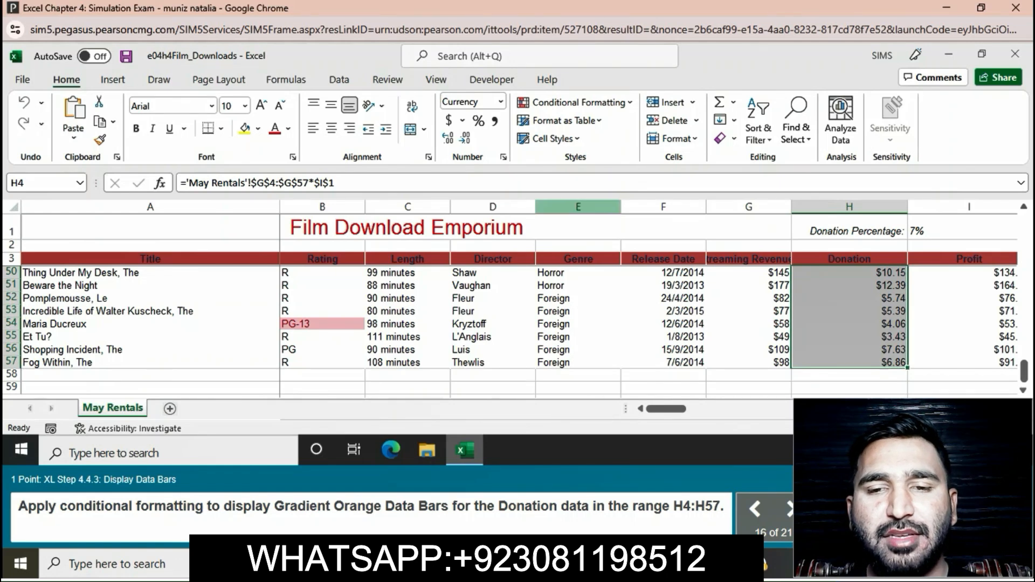
pyautogui.click(574, 102)
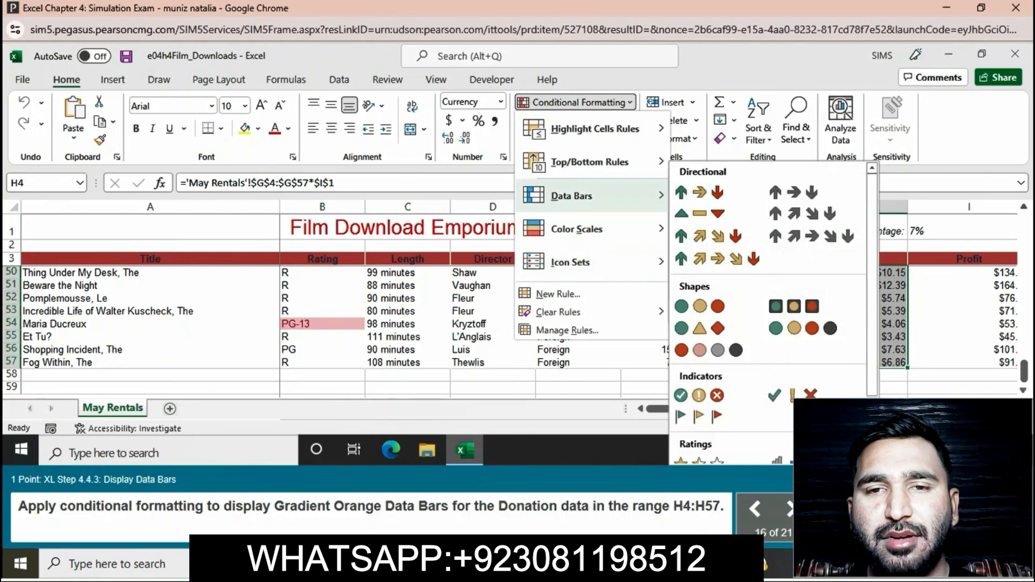
pyautogui.moveTo(593, 130)
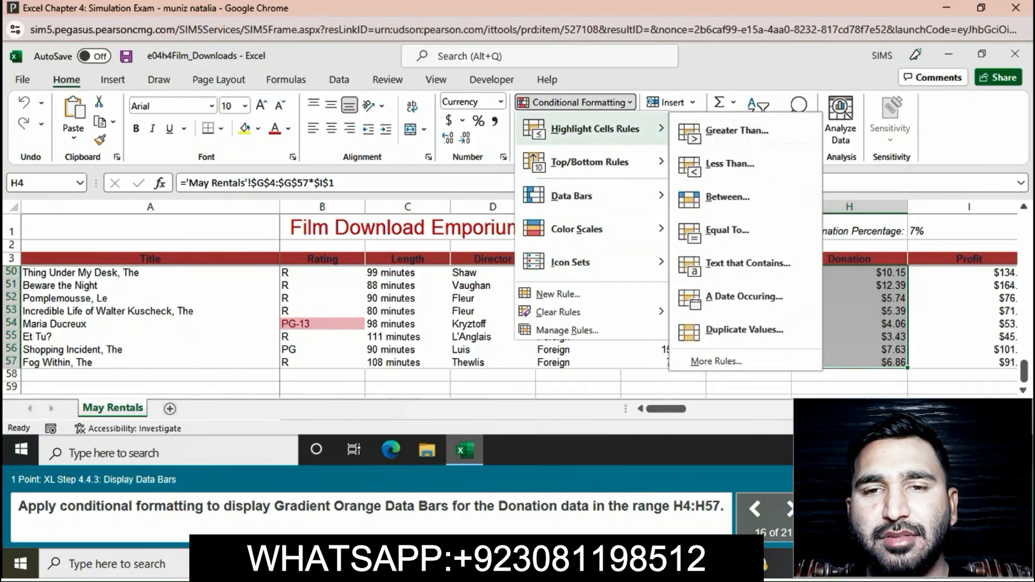
pyautogui.moveTo(572, 196)
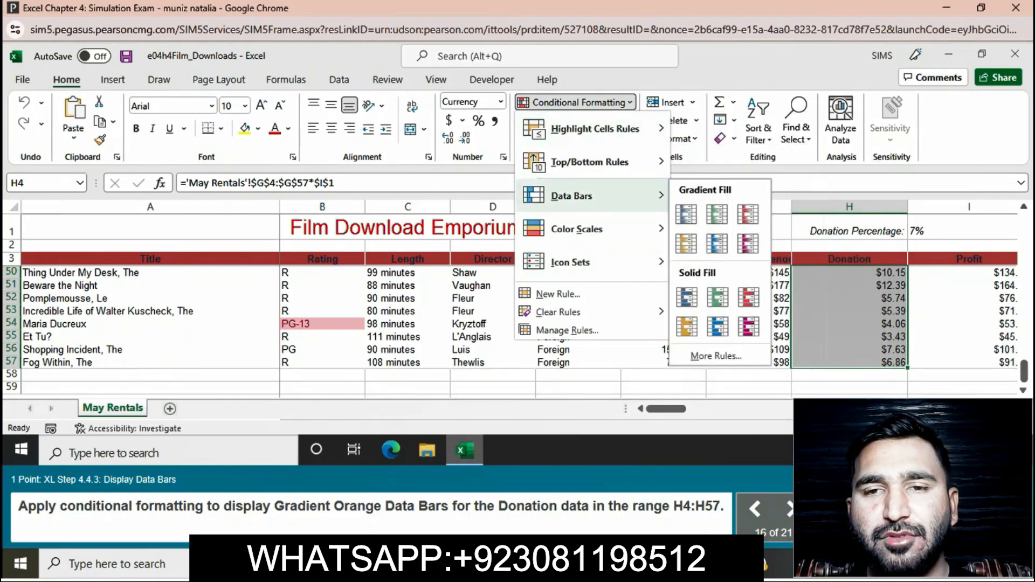
pyautogui.click(718, 214)
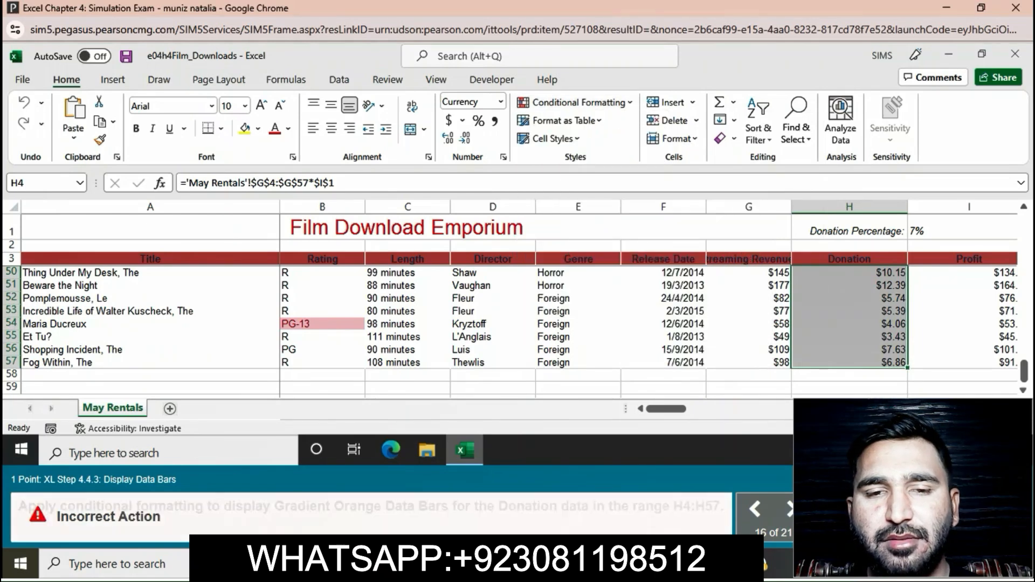
pyautogui.click(574, 102)
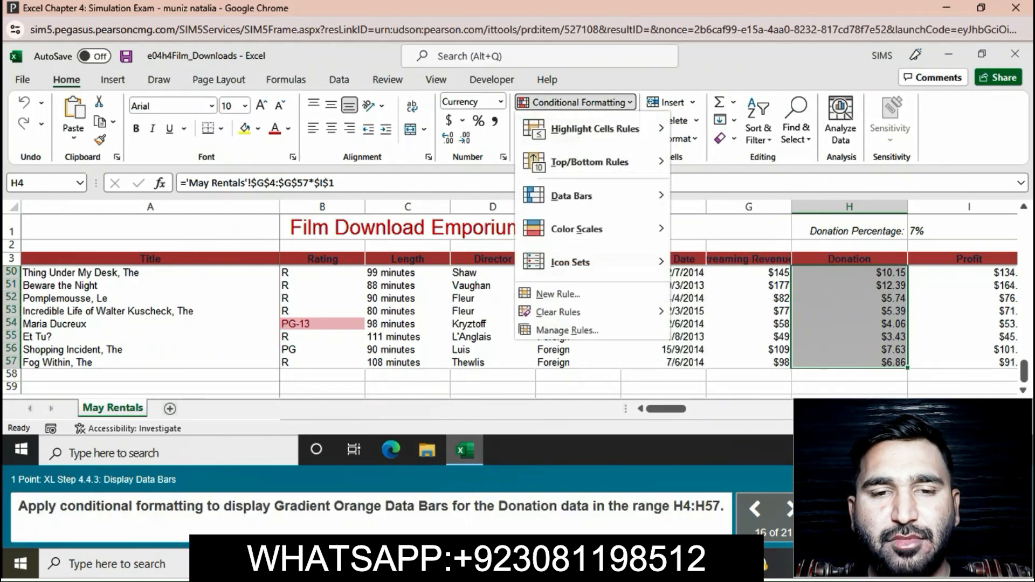
pyautogui.moveTo(571, 195)
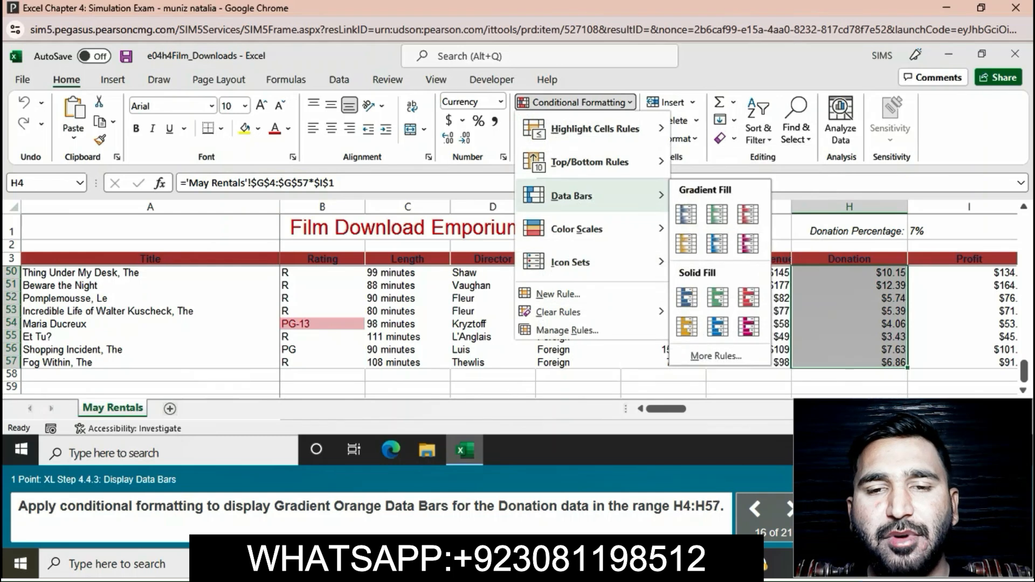
pyautogui.click(687, 244)
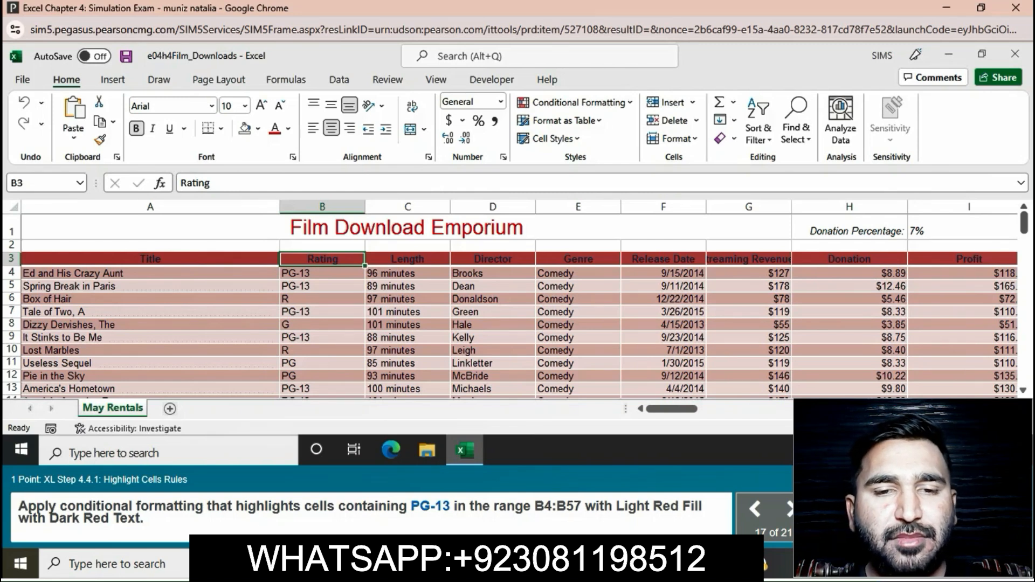
# Highlight the cells containing the text PG-13 in the range B4:B57 with Light Red Fill with Dark Red Text
pyautogui.moveTo(323, 274); pyautogui.dragTo(323, 399)
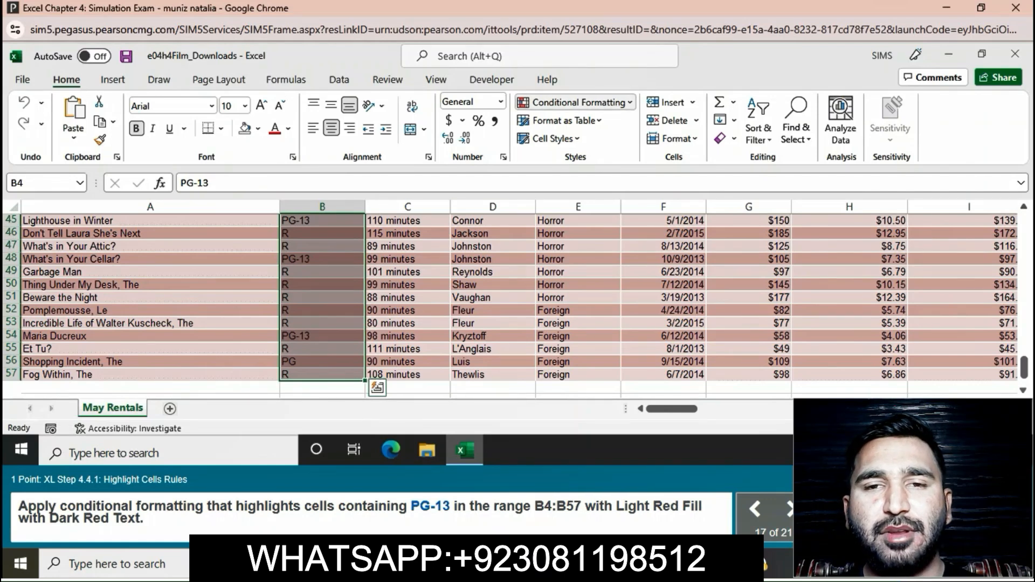
pyautogui.click(575, 103)
pyautogui.moveTo(593, 129)
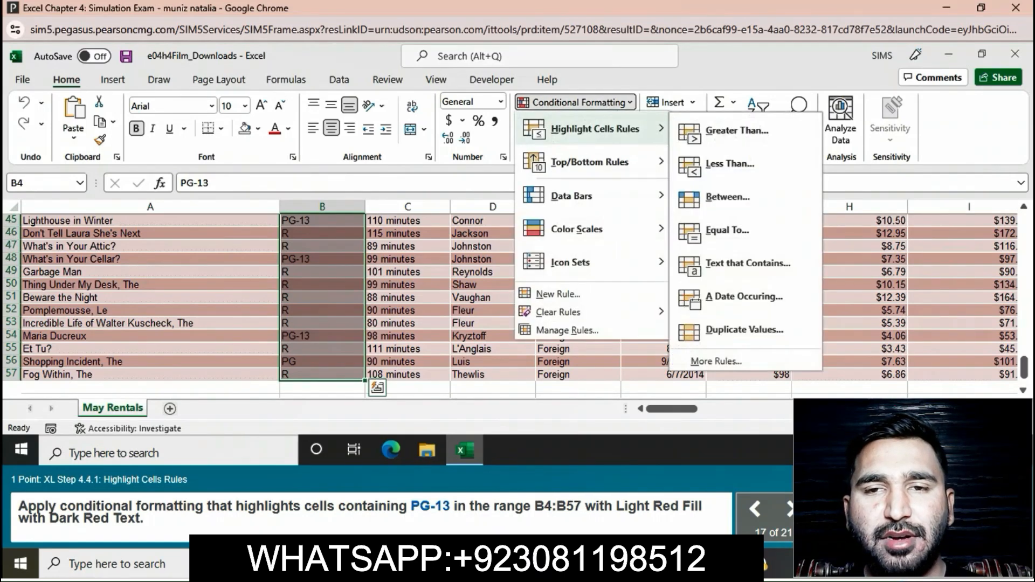
pyautogui.click(748, 264)
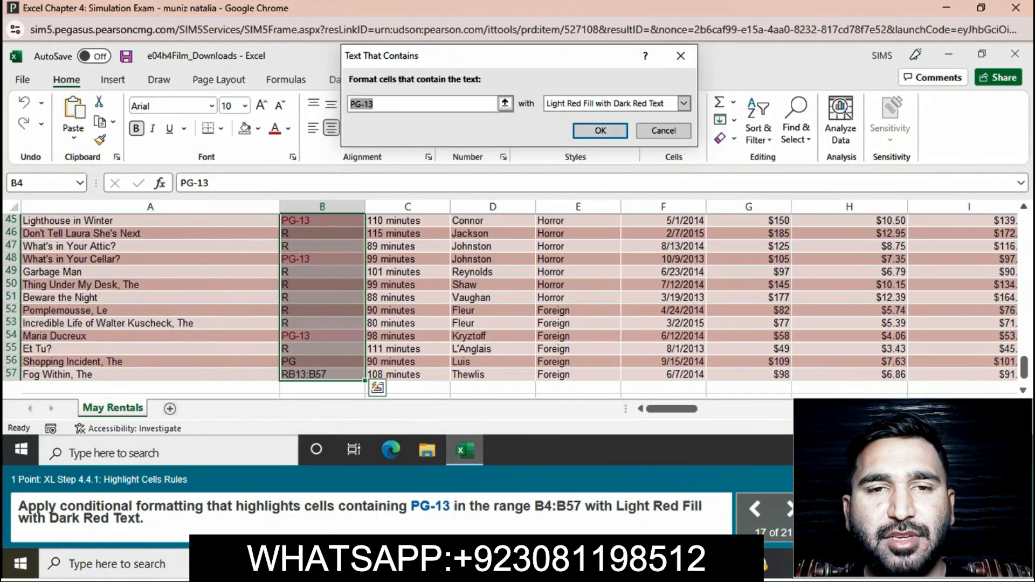
pyautogui.click(600, 131)
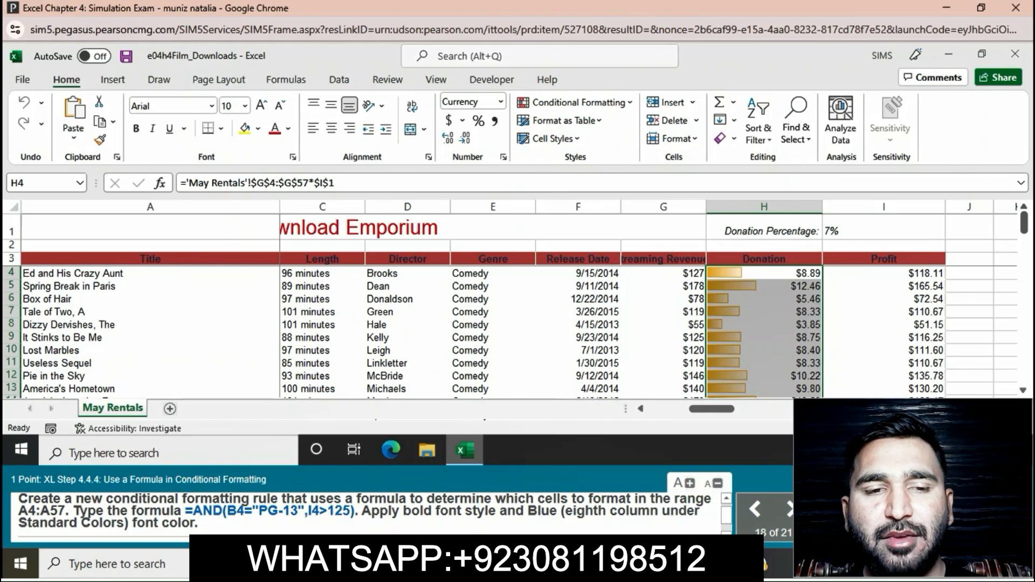
# Start a new formula-based conditional formatting rule for A4:A57 with the task's formula =AND(B4="PG-13",I4>125)
pyautogui.moveTo(185, 511); pyautogui.dragTo(354, 519)
pyautogui.hotkey('ctrl', 'c')
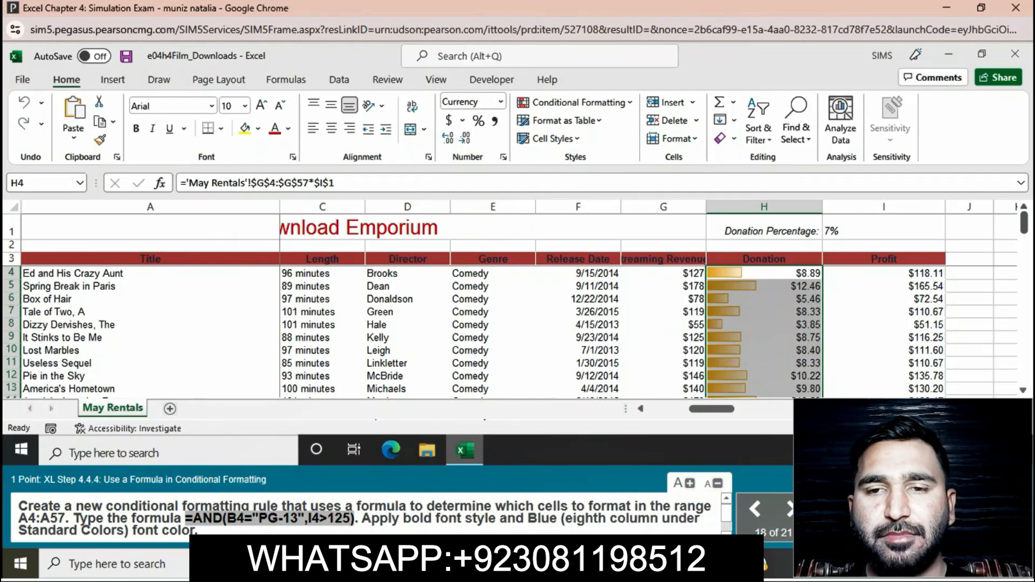
pyautogui.click(150, 273)
pyautogui.moveTo(151, 399); pyautogui.dragTo(151, 311)
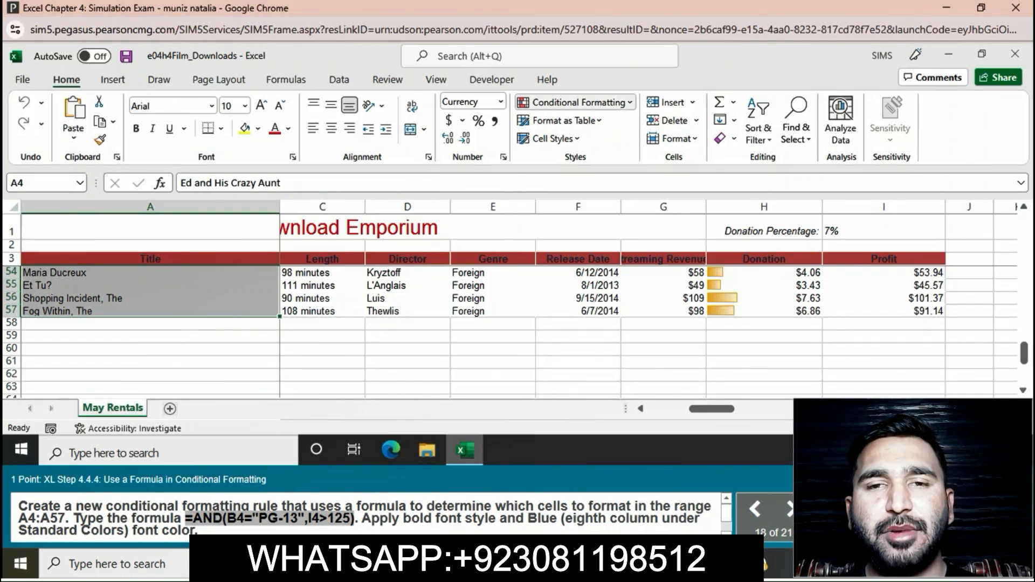
pyautogui.click(577, 103)
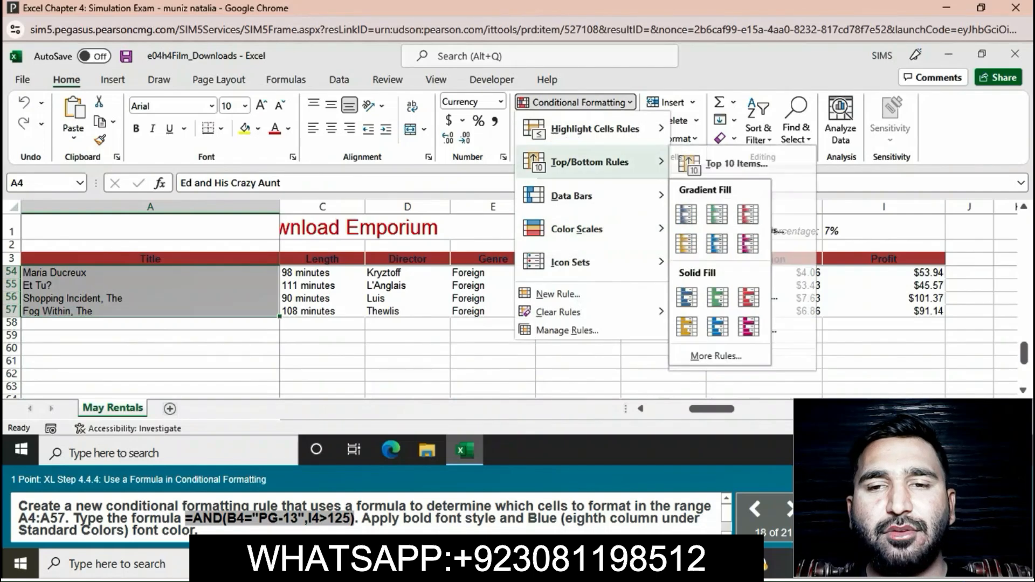
pyautogui.click(559, 294)
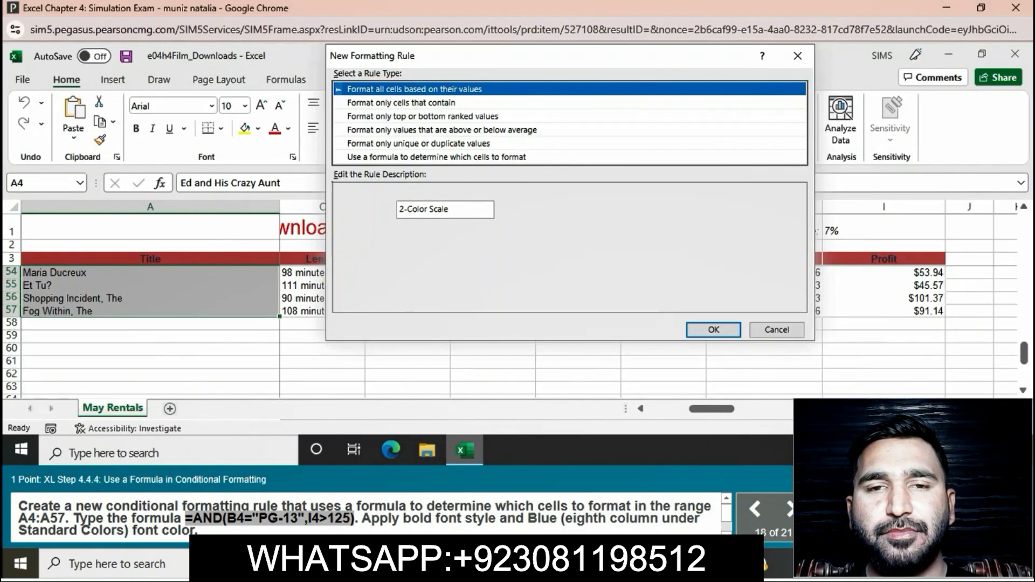
pyautogui.click(474, 157)
pyautogui.click(474, 211)
pyautogui.hotkey('ctrl', 'v')
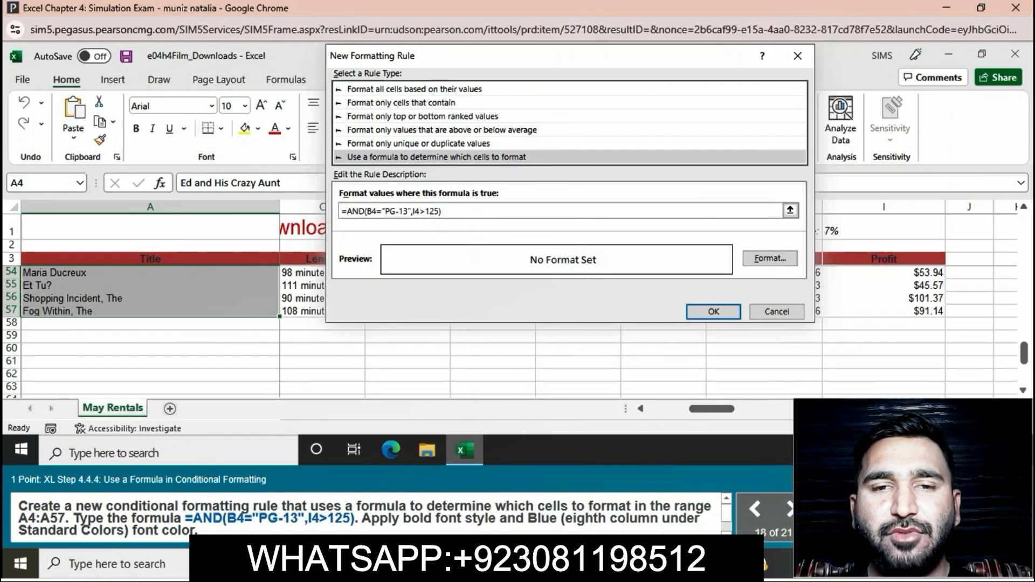
# Set the new rule's format to bold with the standard Blue font color and create the rule
pyautogui.click(771, 258)
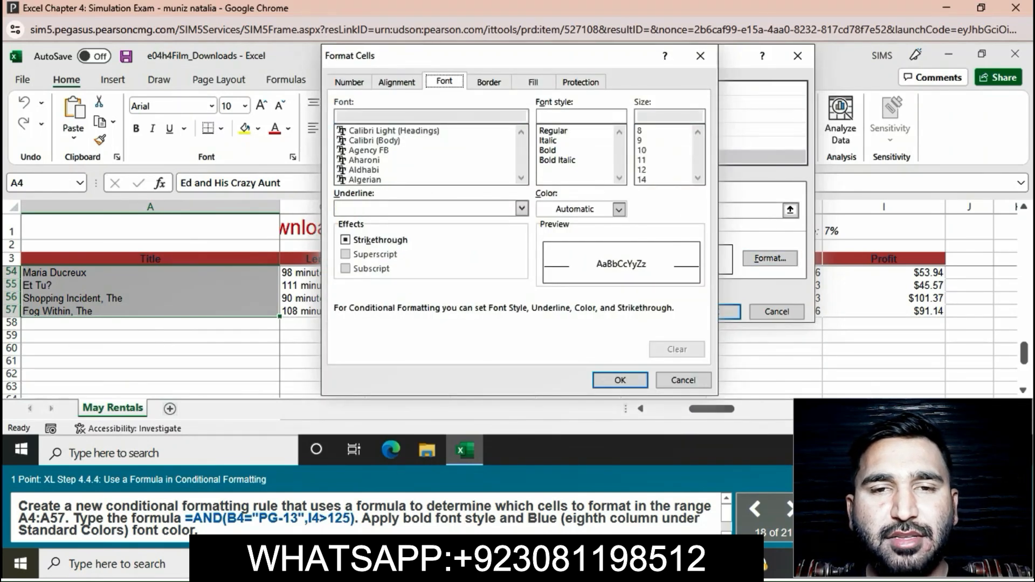
pyautogui.click(549, 150)
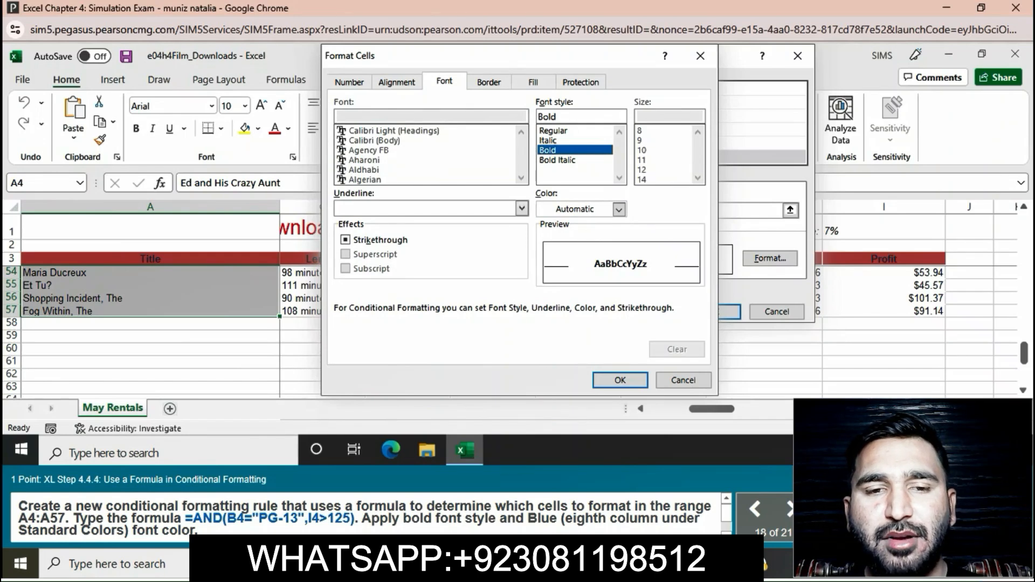
pyautogui.click(619, 210)
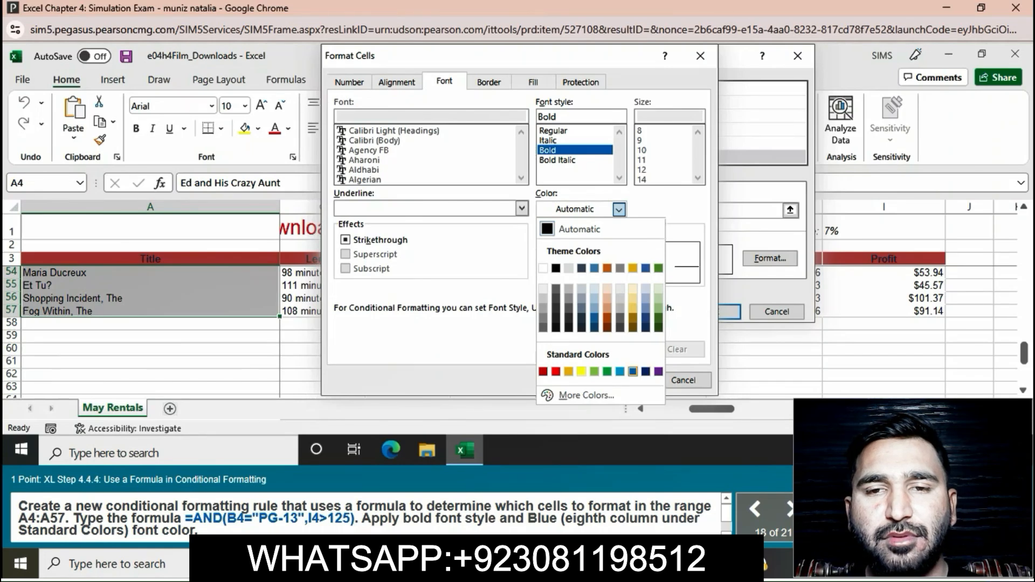
pyautogui.click(633, 371)
pyautogui.press('Return')
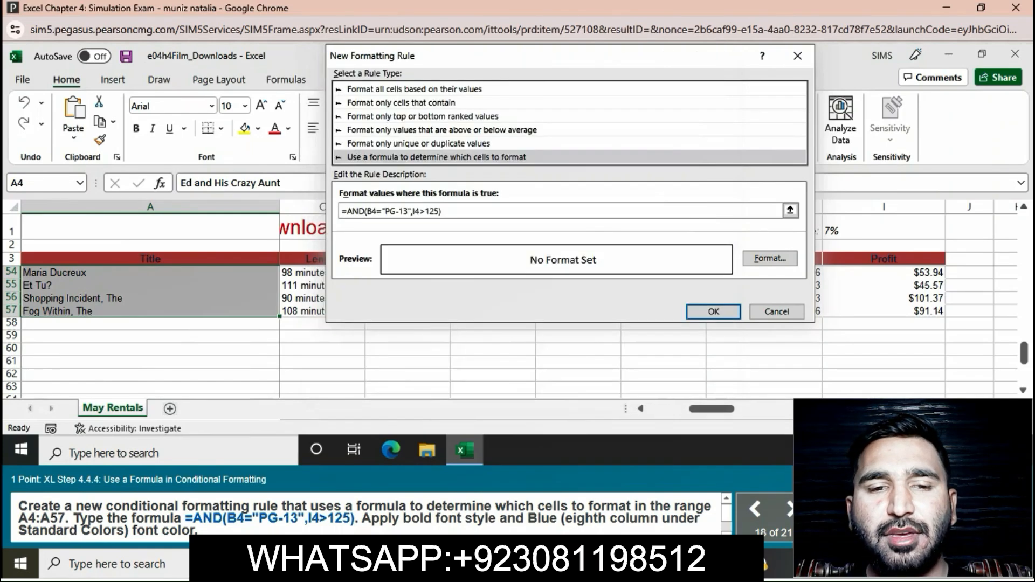
pyautogui.press('Return')
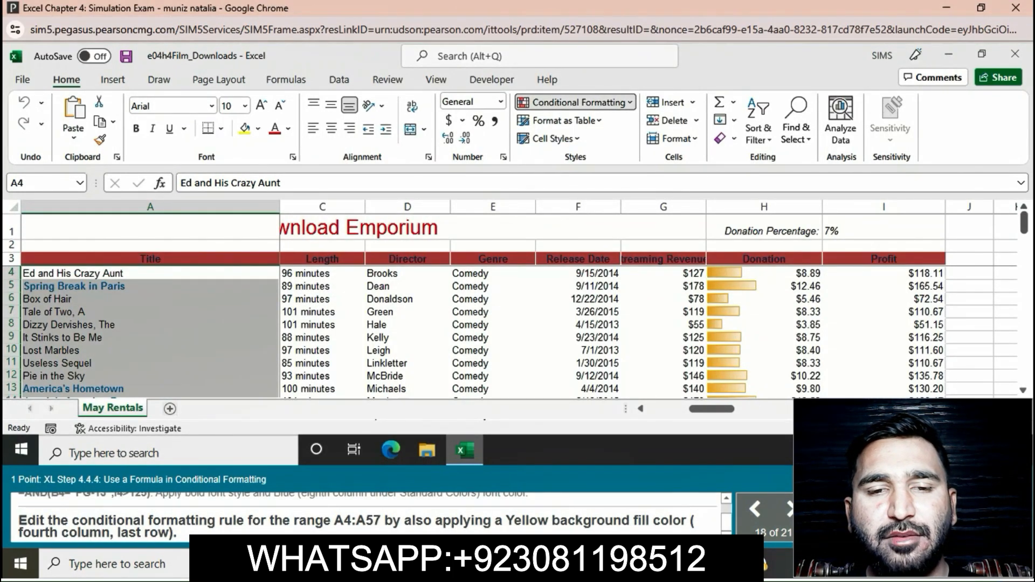
# Edit the conditional formatting rule for A4:A57 to add a Yellow background fill, then apply it
pyautogui.click(575, 102)
pyautogui.click(567, 330)
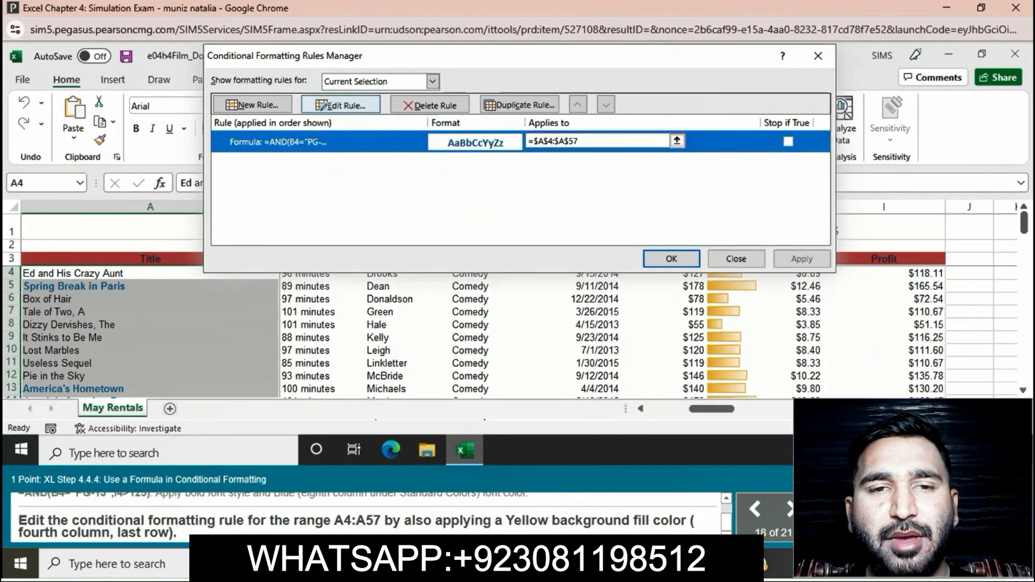
pyautogui.click(340, 105)
pyautogui.click(770, 258)
pyautogui.click(534, 81)
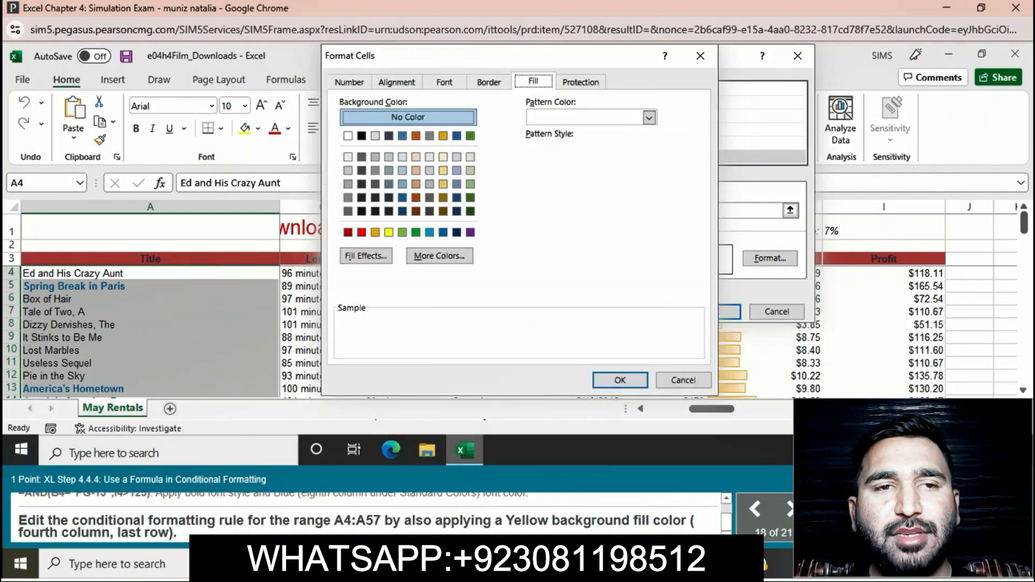
pyautogui.click(388, 232)
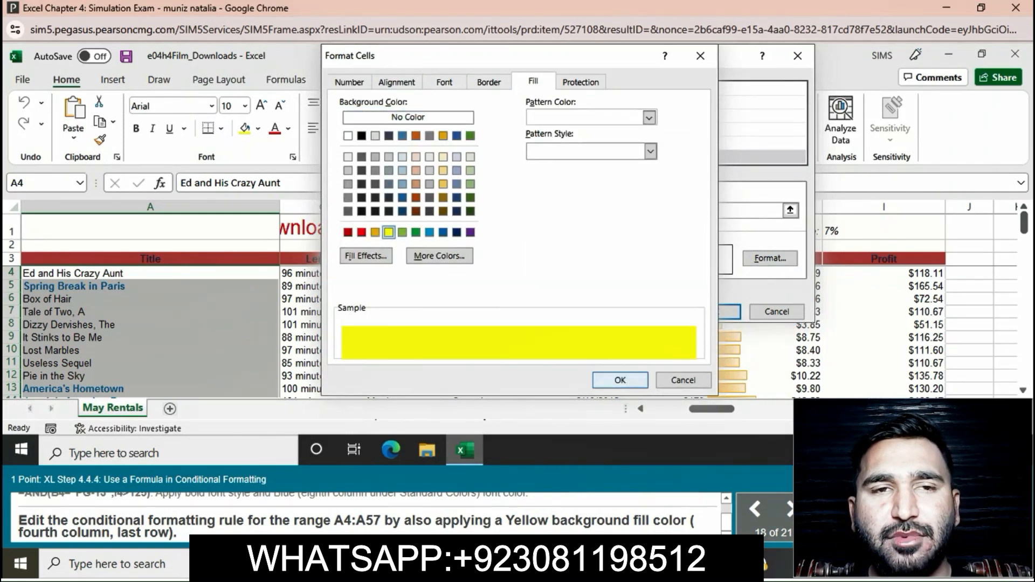
pyautogui.click(620, 380)
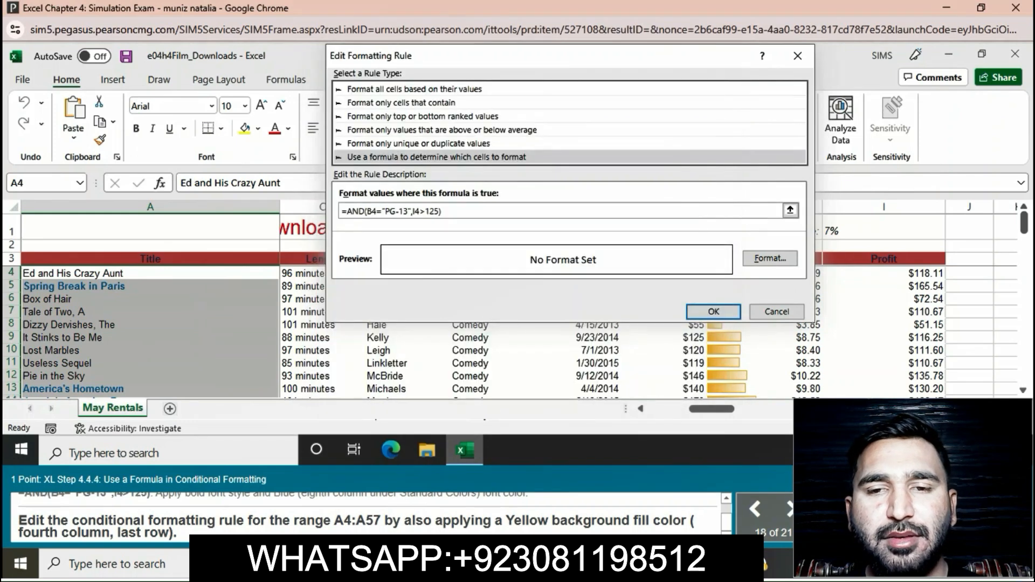
pyautogui.click(717, 312)
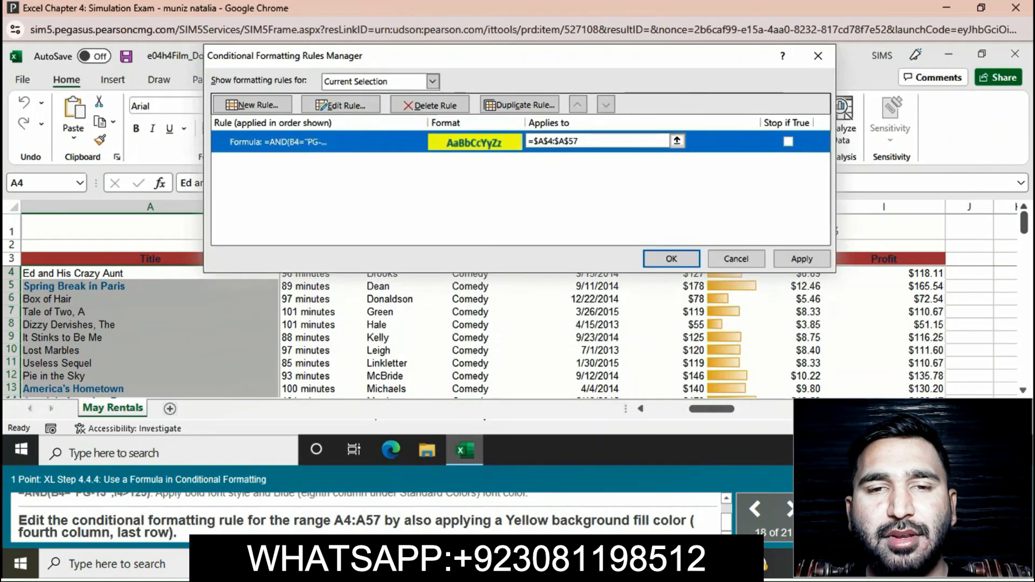
pyautogui.click(672, 259)
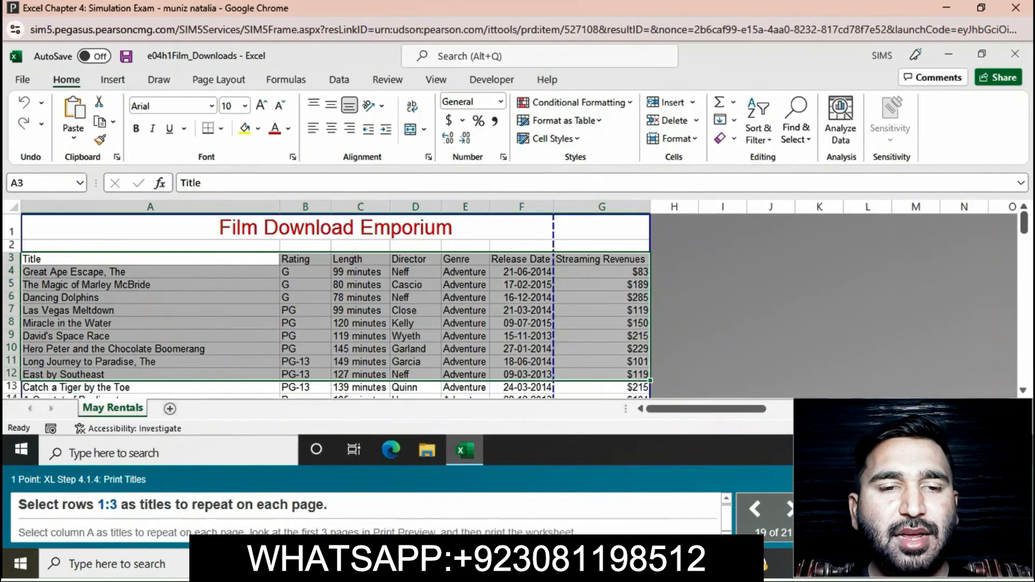
# Set rows 1:3 of the May Rentals worksheet as print titles that repeat at the top of each page
pyautogui.click(305, 298)
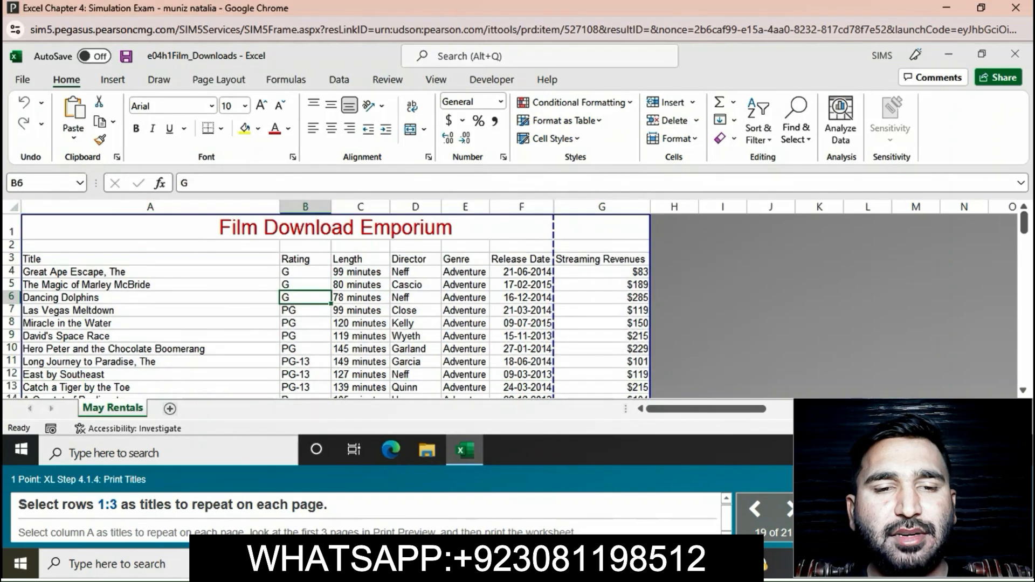
pyautogui.click(218, 80)
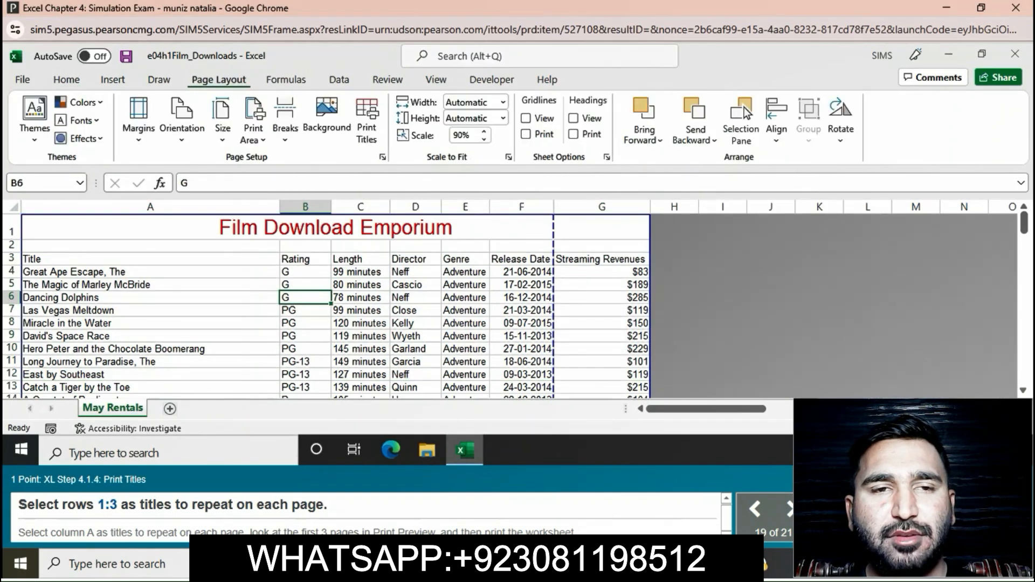
pyautogui.click(382, 157)
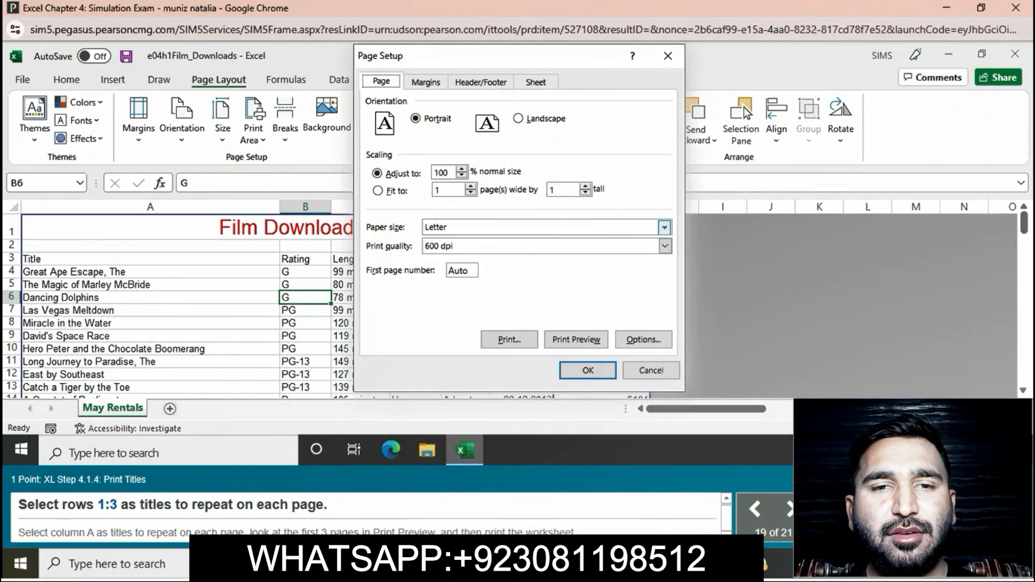
pyautogui.click(536, 82)
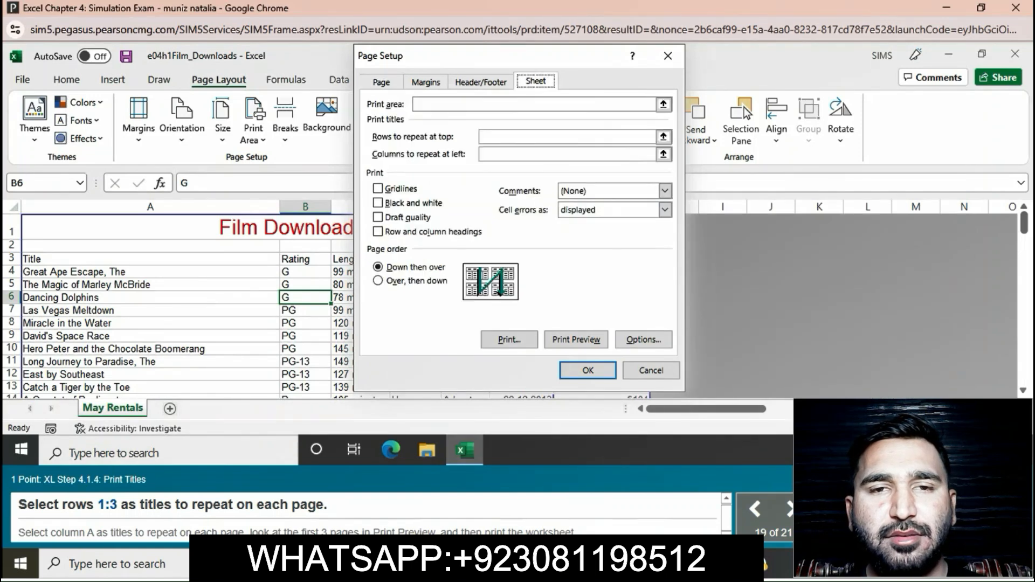
pyautogui.click(567, 137)
pyautogui.moveTo(12, 231); pyautogui.dragTo(13, 261)
pyautogui.rightClick(13, 261)
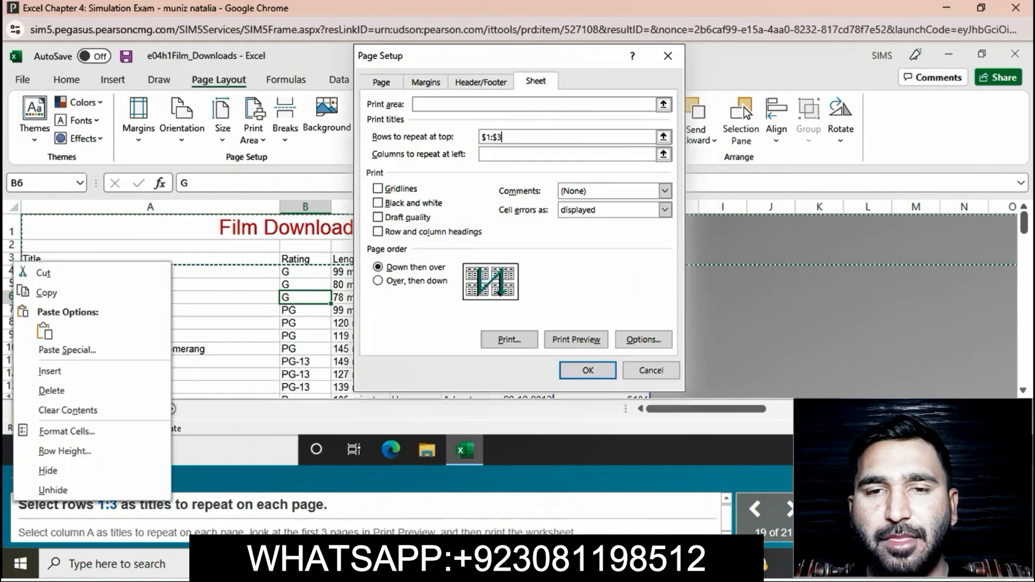
pyautogui.click(587, 370)
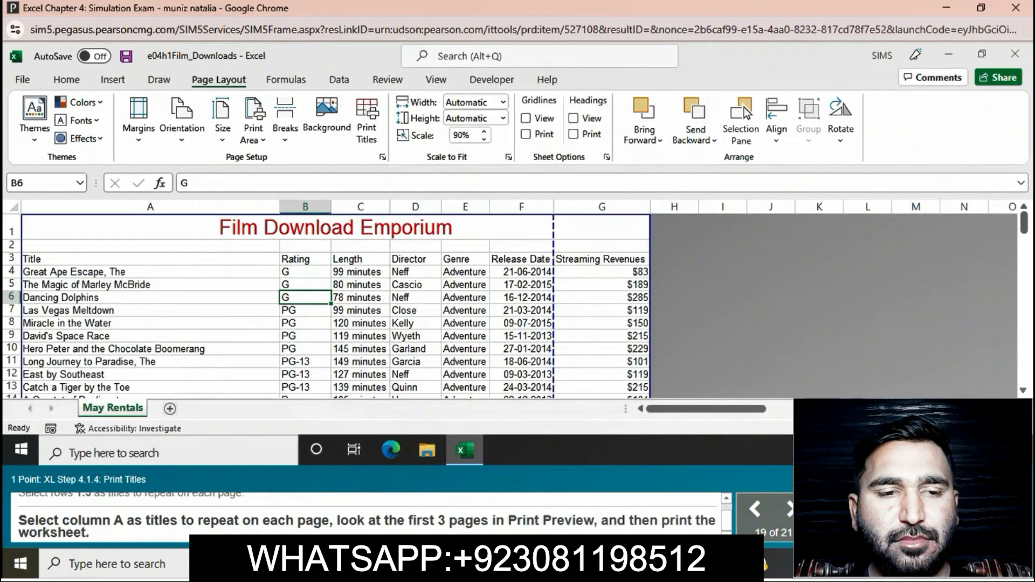
# Set column A as the print title column repeating at the left of each page, and proceed to the print preview
pyautogui.click(383, 157)
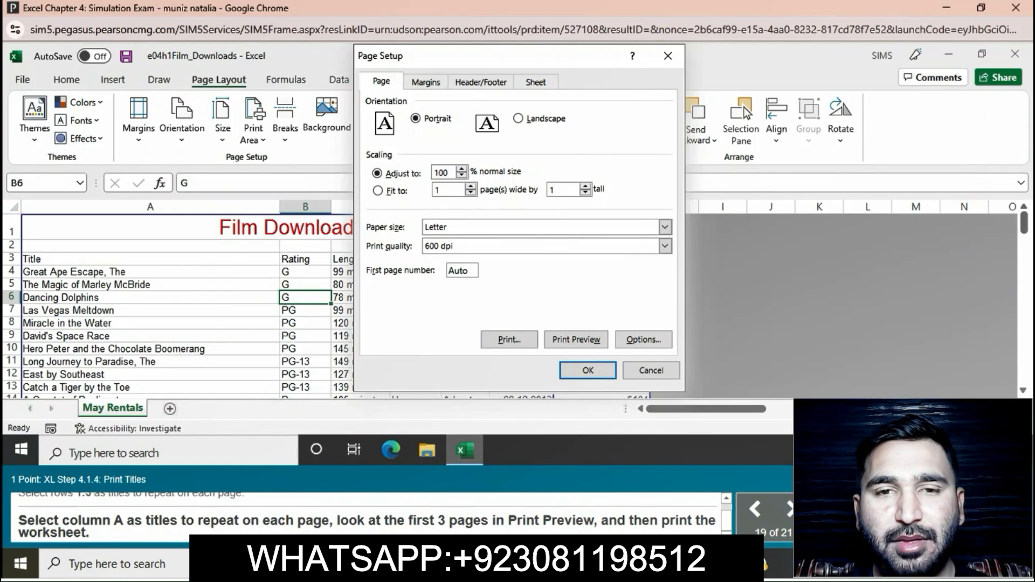
pyautogui.click(536, 82)
pyautogui.click(567, 154)
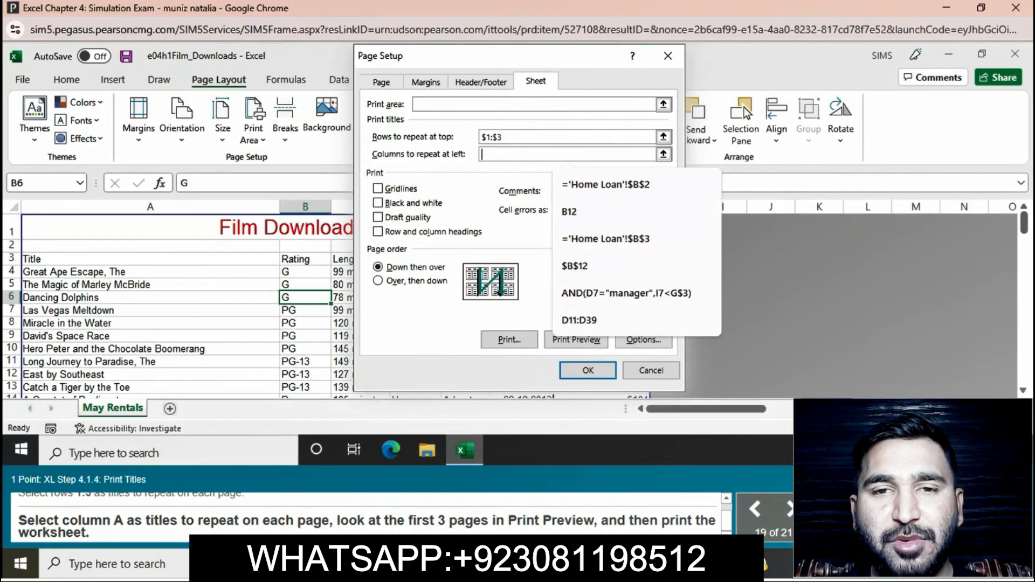
pyautogui.click(150, 207)
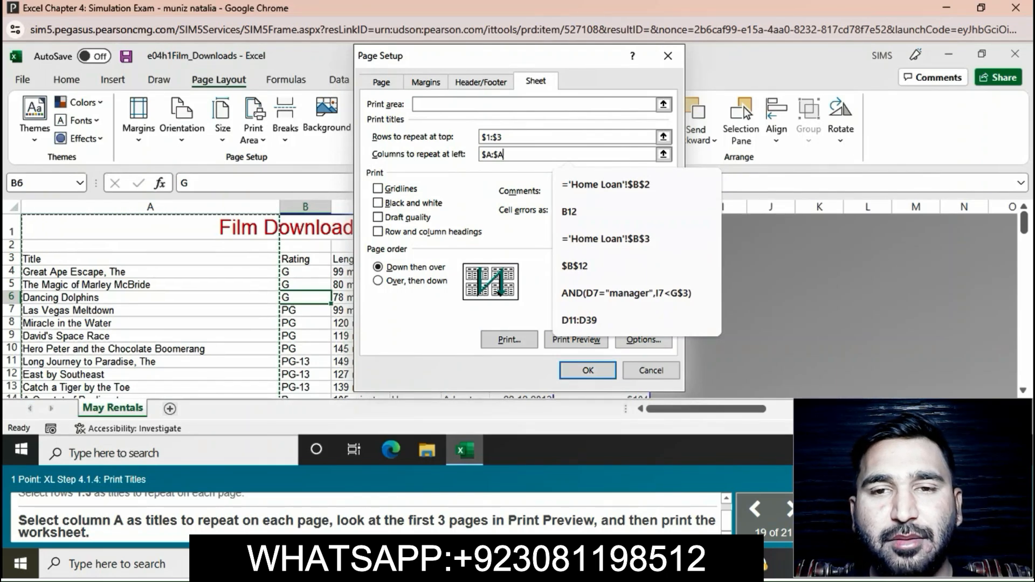
pyautogui.click(509, 340)
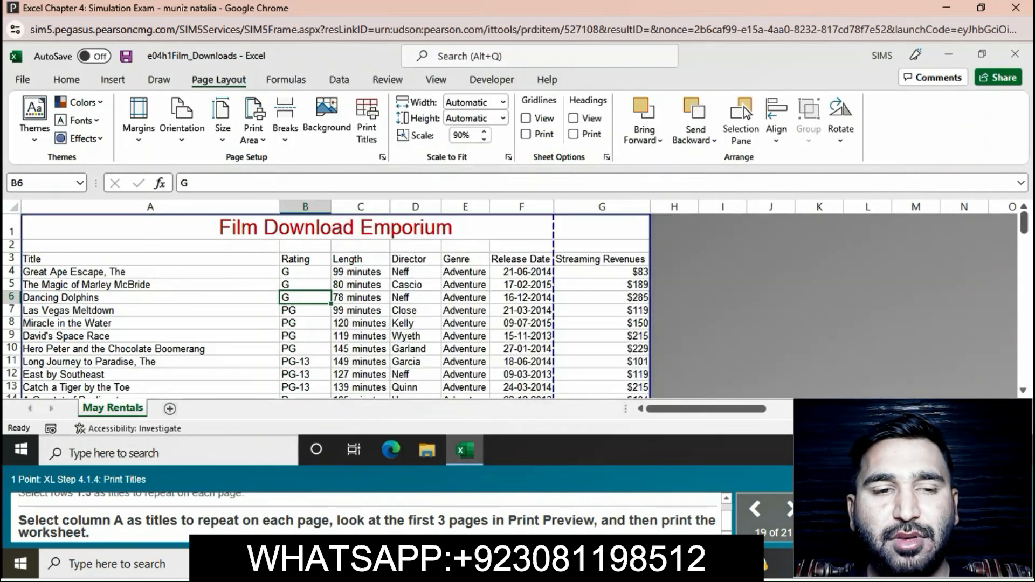
# View the first three pages of the May Rentals worksheet in Print Preview and print the worksheet
pyautogui.scroll(-3, 518, 243)
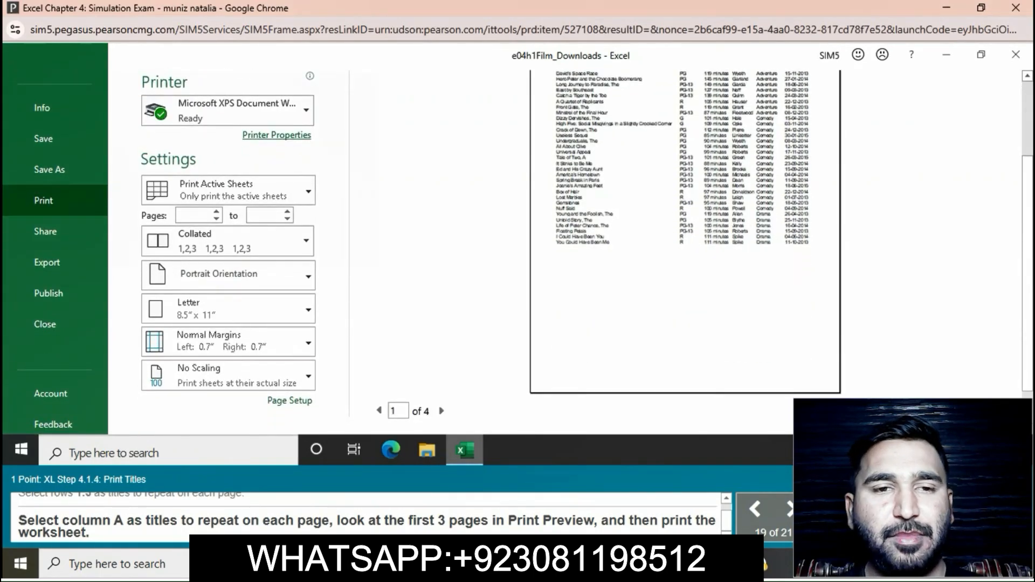
pyautogui.click(441, 411)
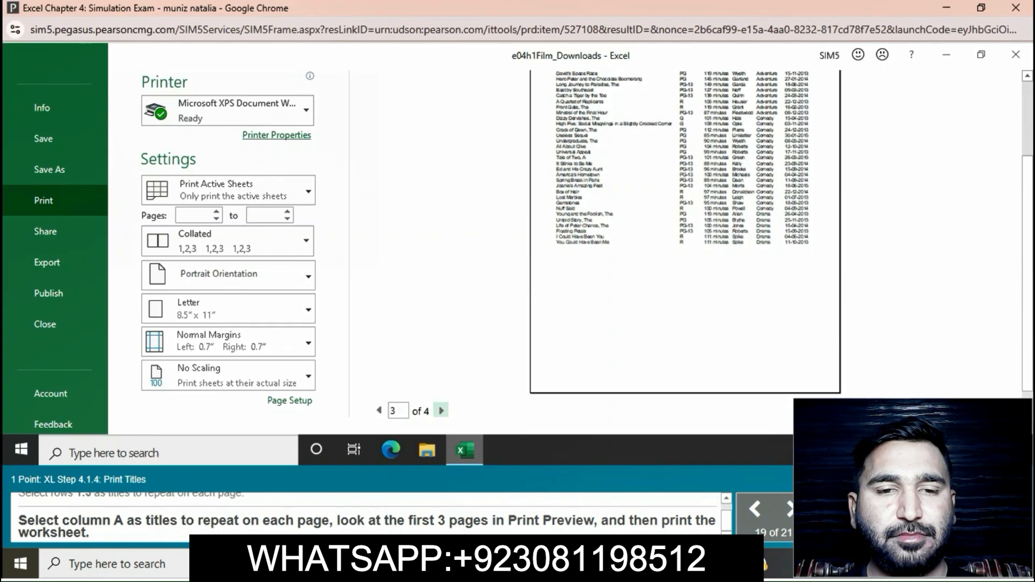
pyautogui.click(442, 411)
pyautogui.scroll(3, 441, 411)
pyautogui.click(170, 139)
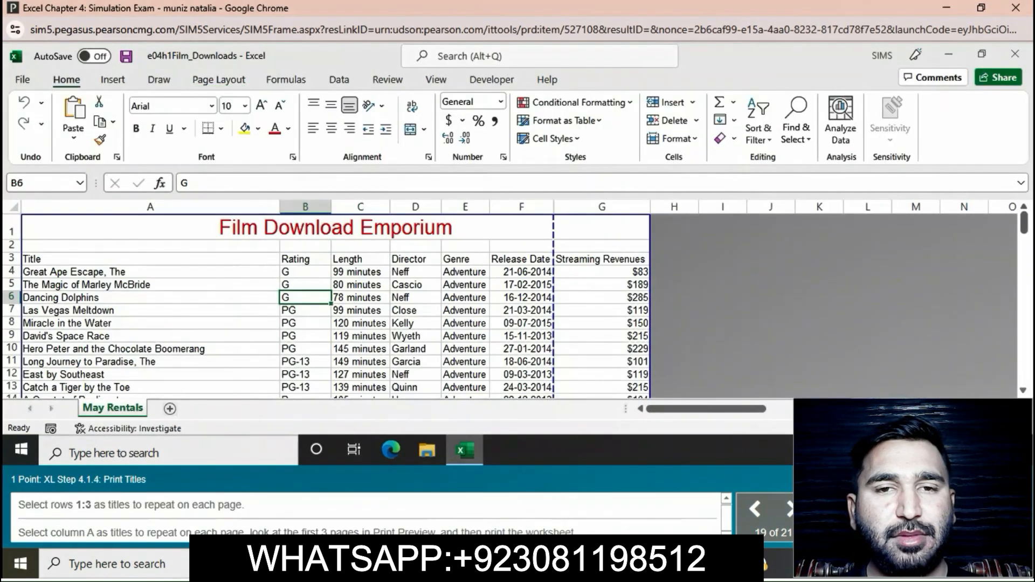